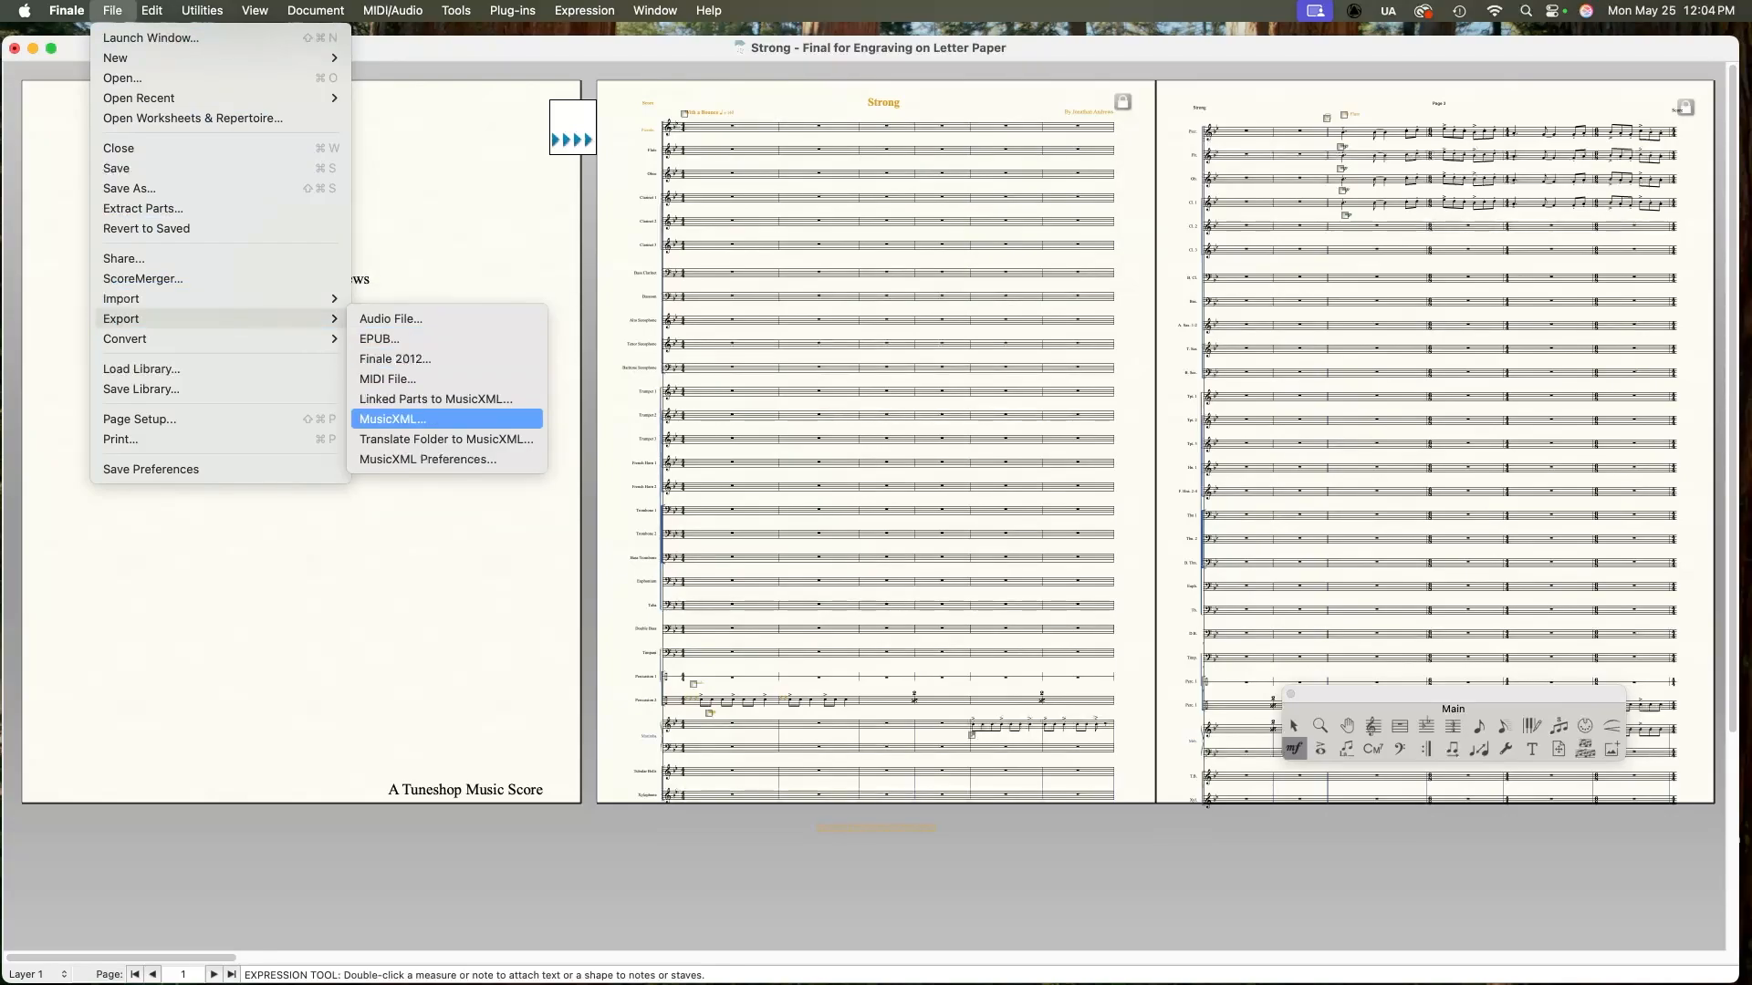
Step: Export the score as a MusicXML file into the 01_Strong folder, replacing the existing file of the same name
{"action": "left_click", "coordinate": [393, 419]}
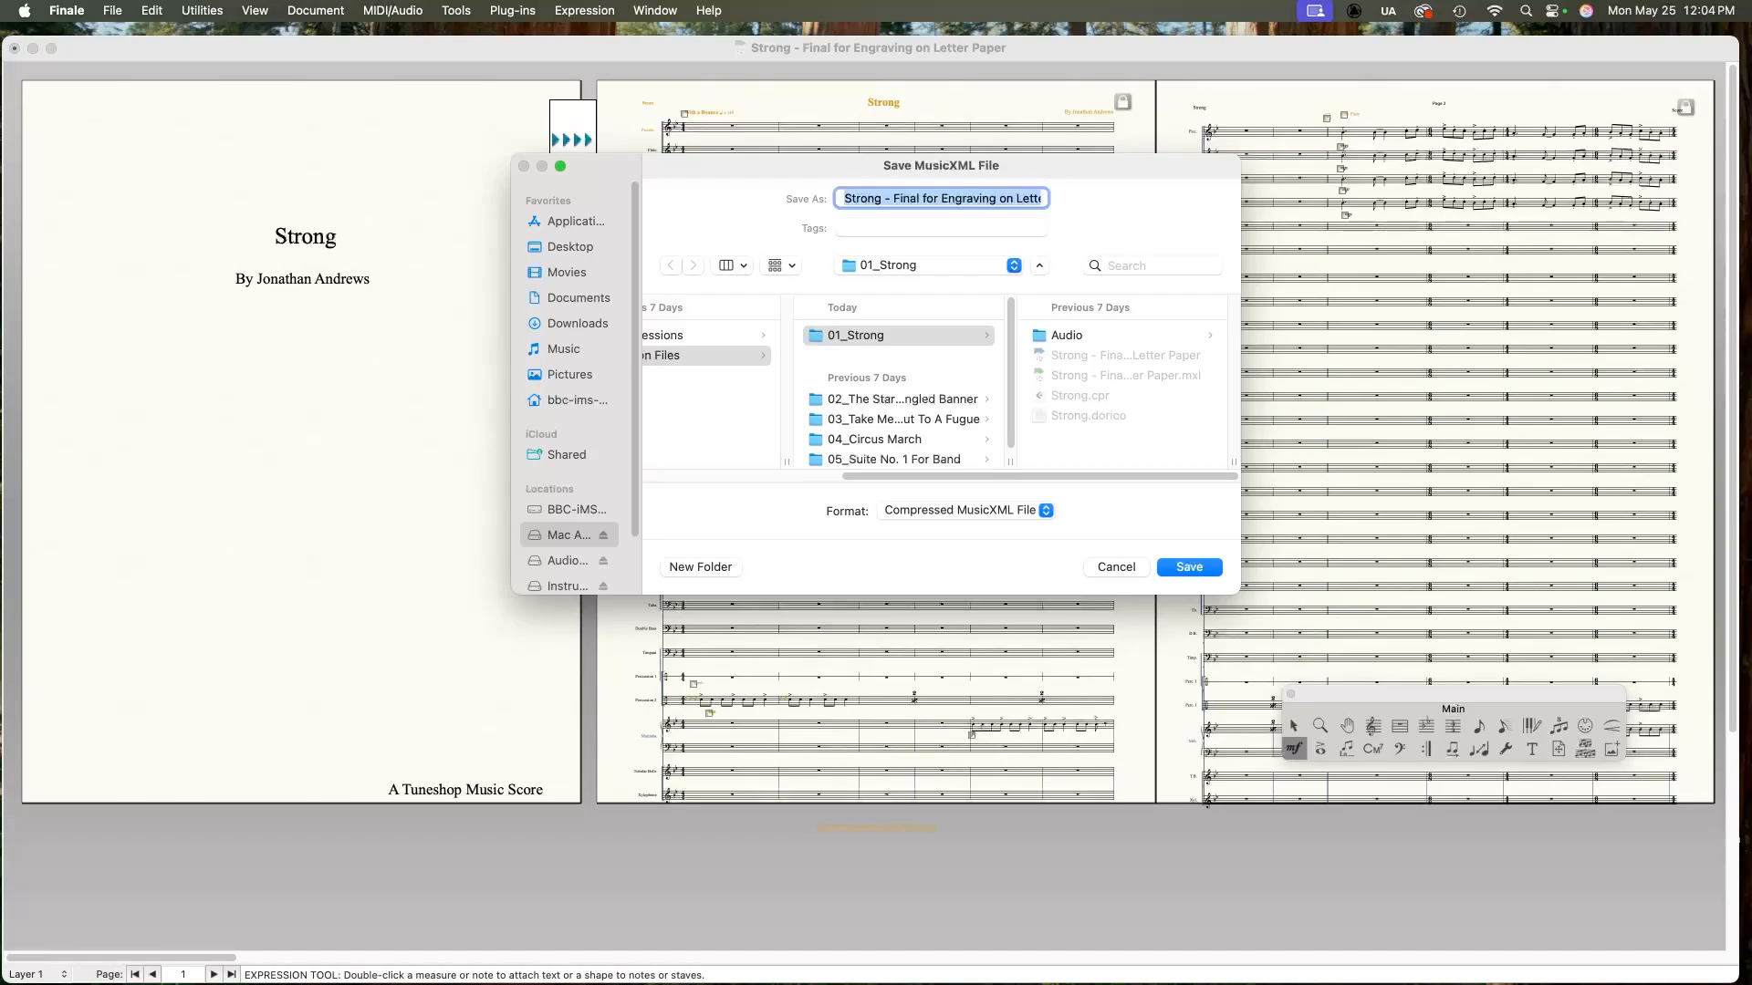
{"action": "scroll", "coordinate": [940, 383], "scroll_direction": "left", "scroll_amount": 5}
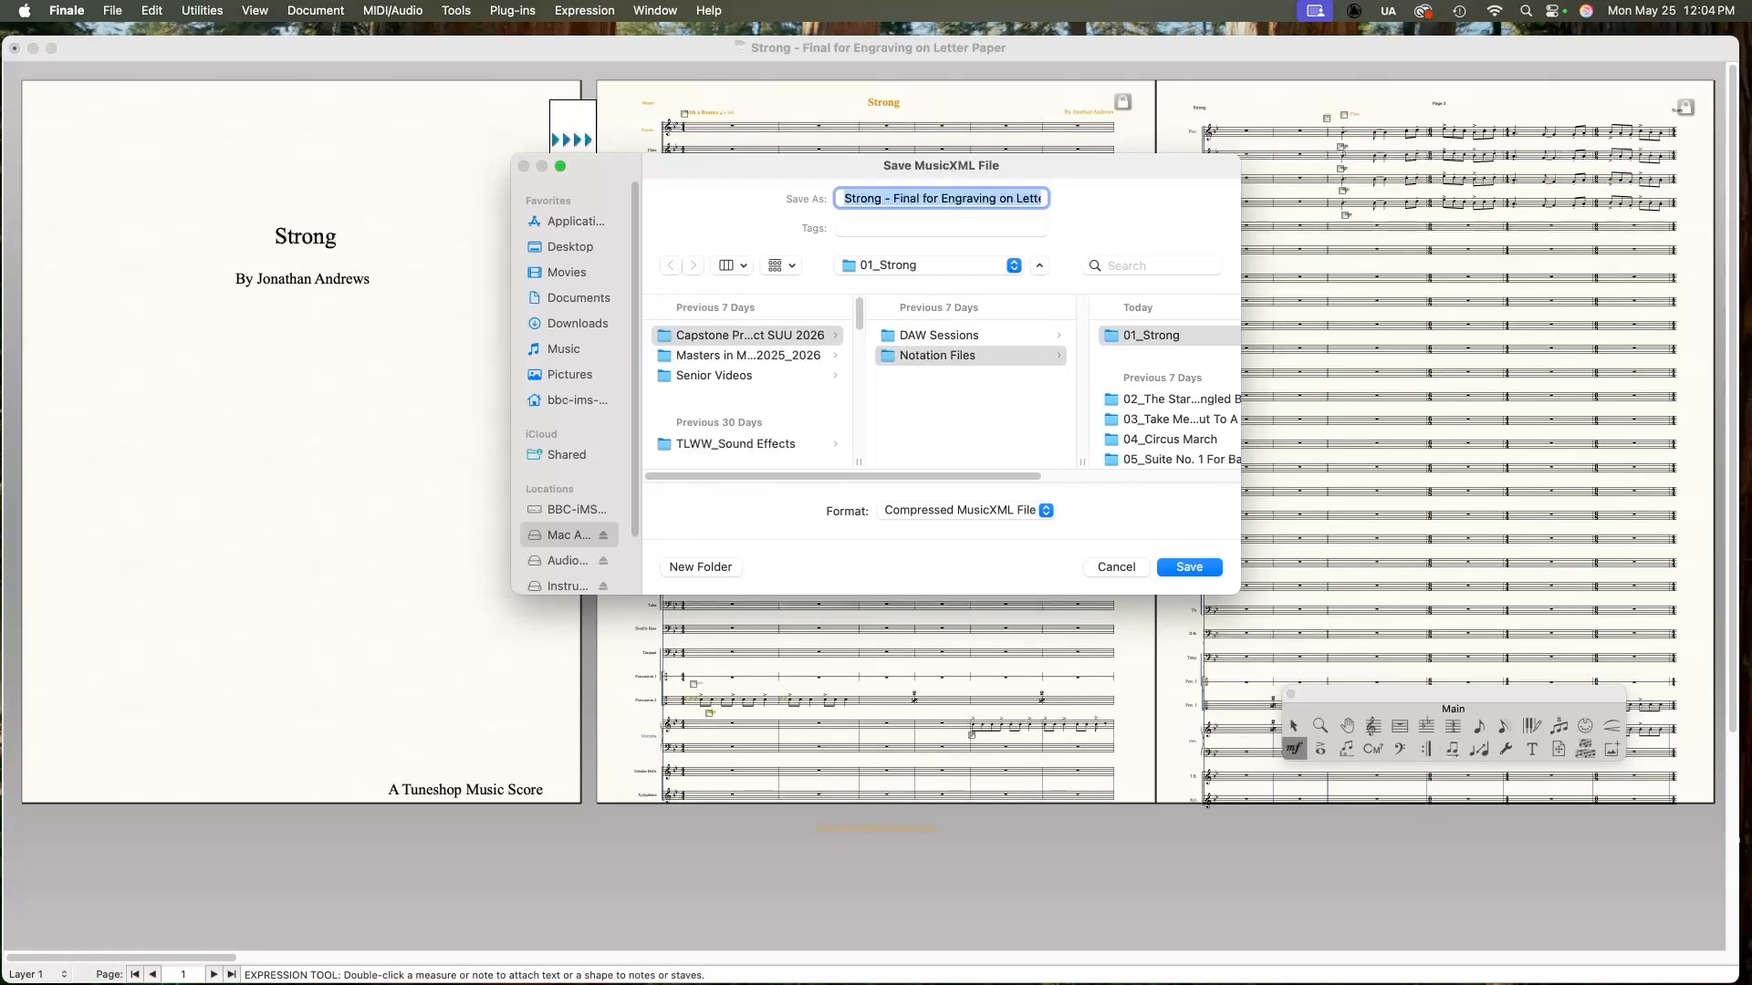
{"action": "scroll", "coordinate": [939, 383], "scroll_direction": "right", "scroll_amount": 5}
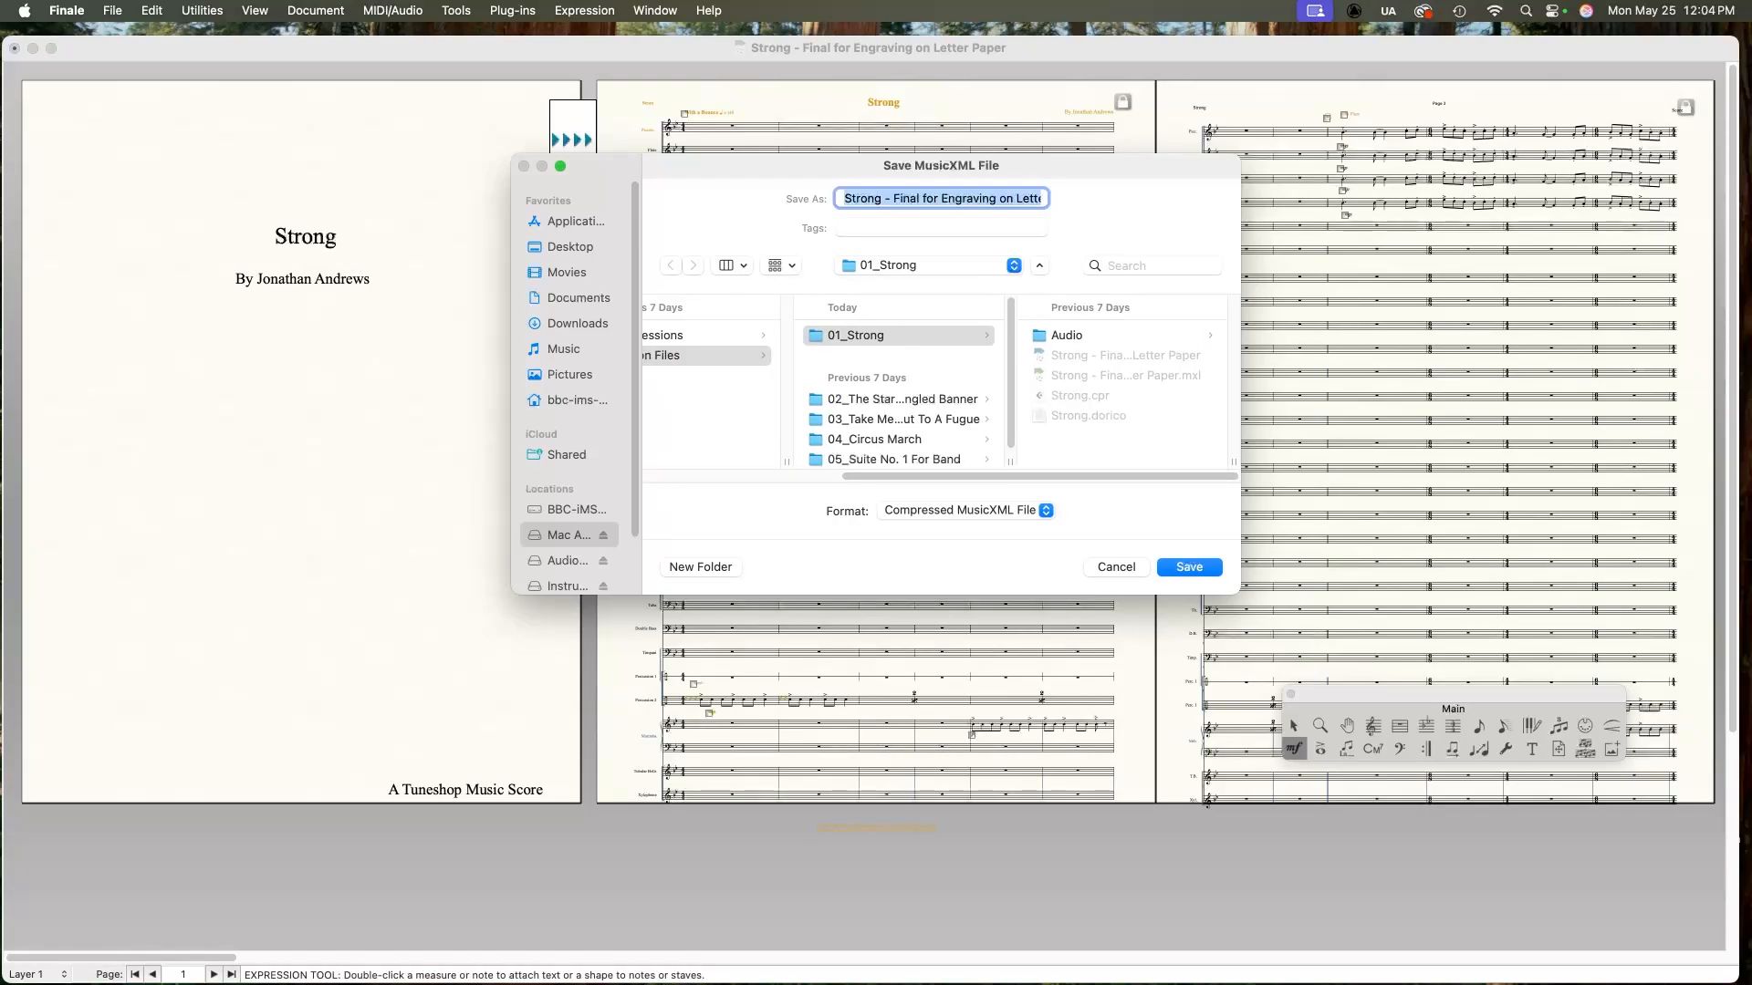
{"action": "key", "text": "Return"}
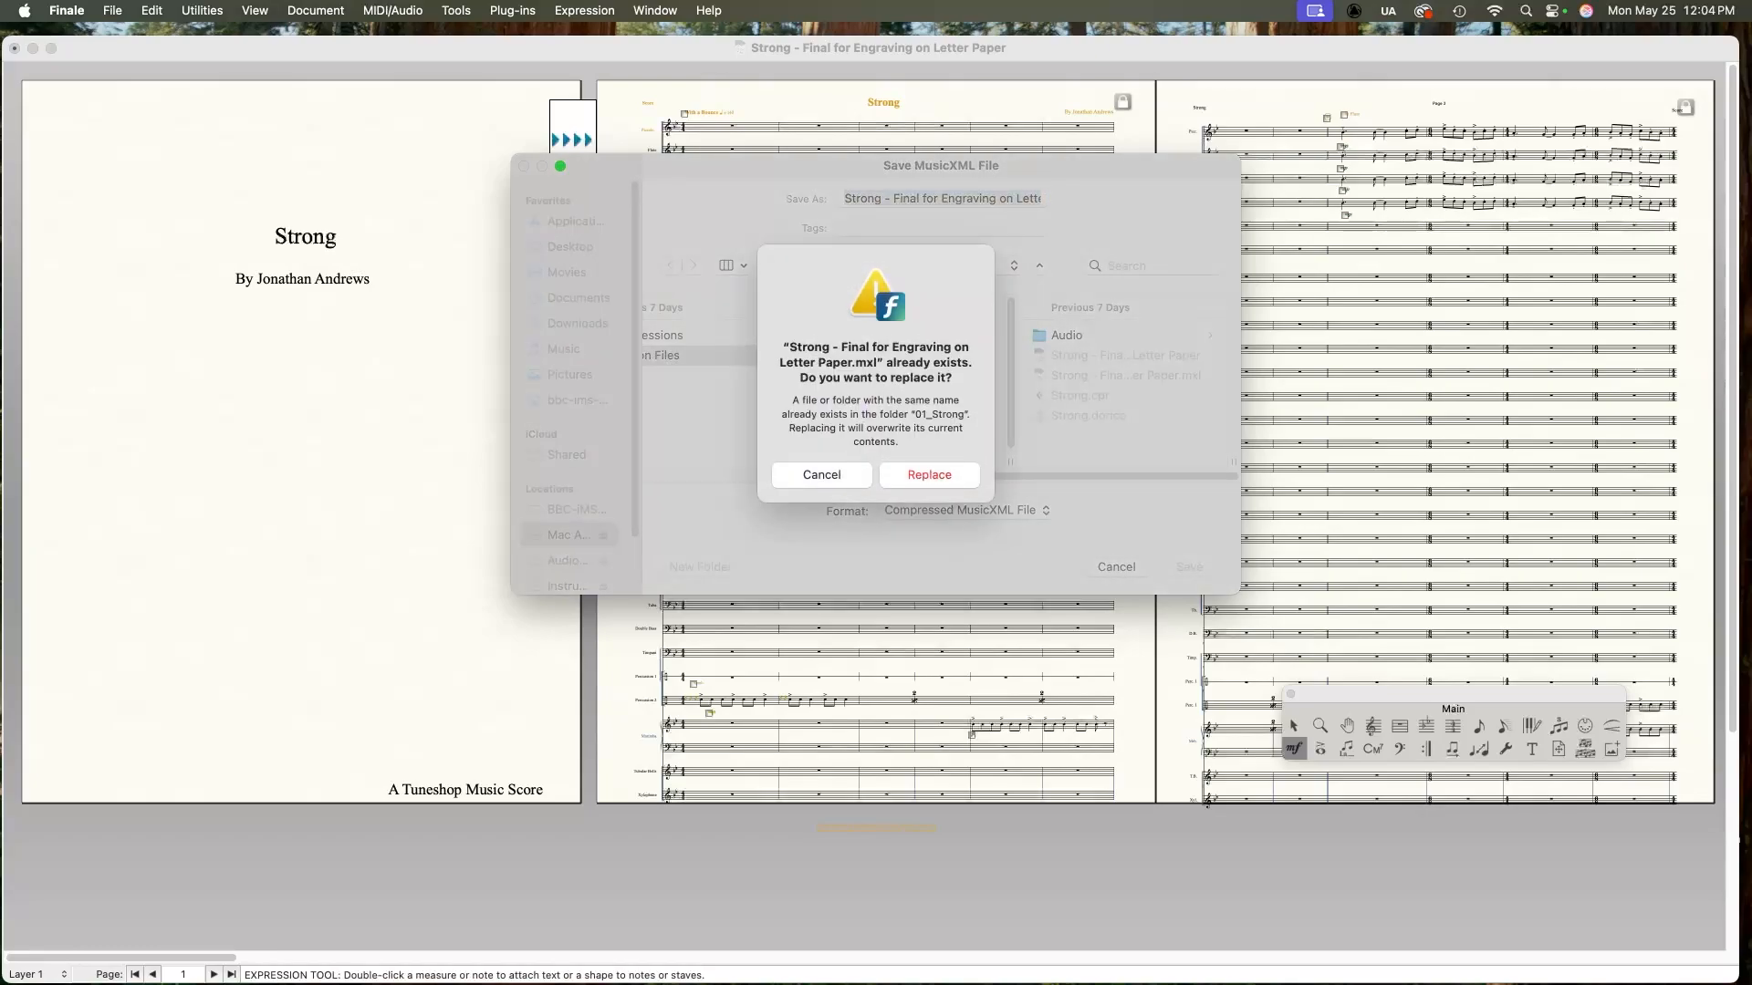
{"action": "key", "text": "Return"}
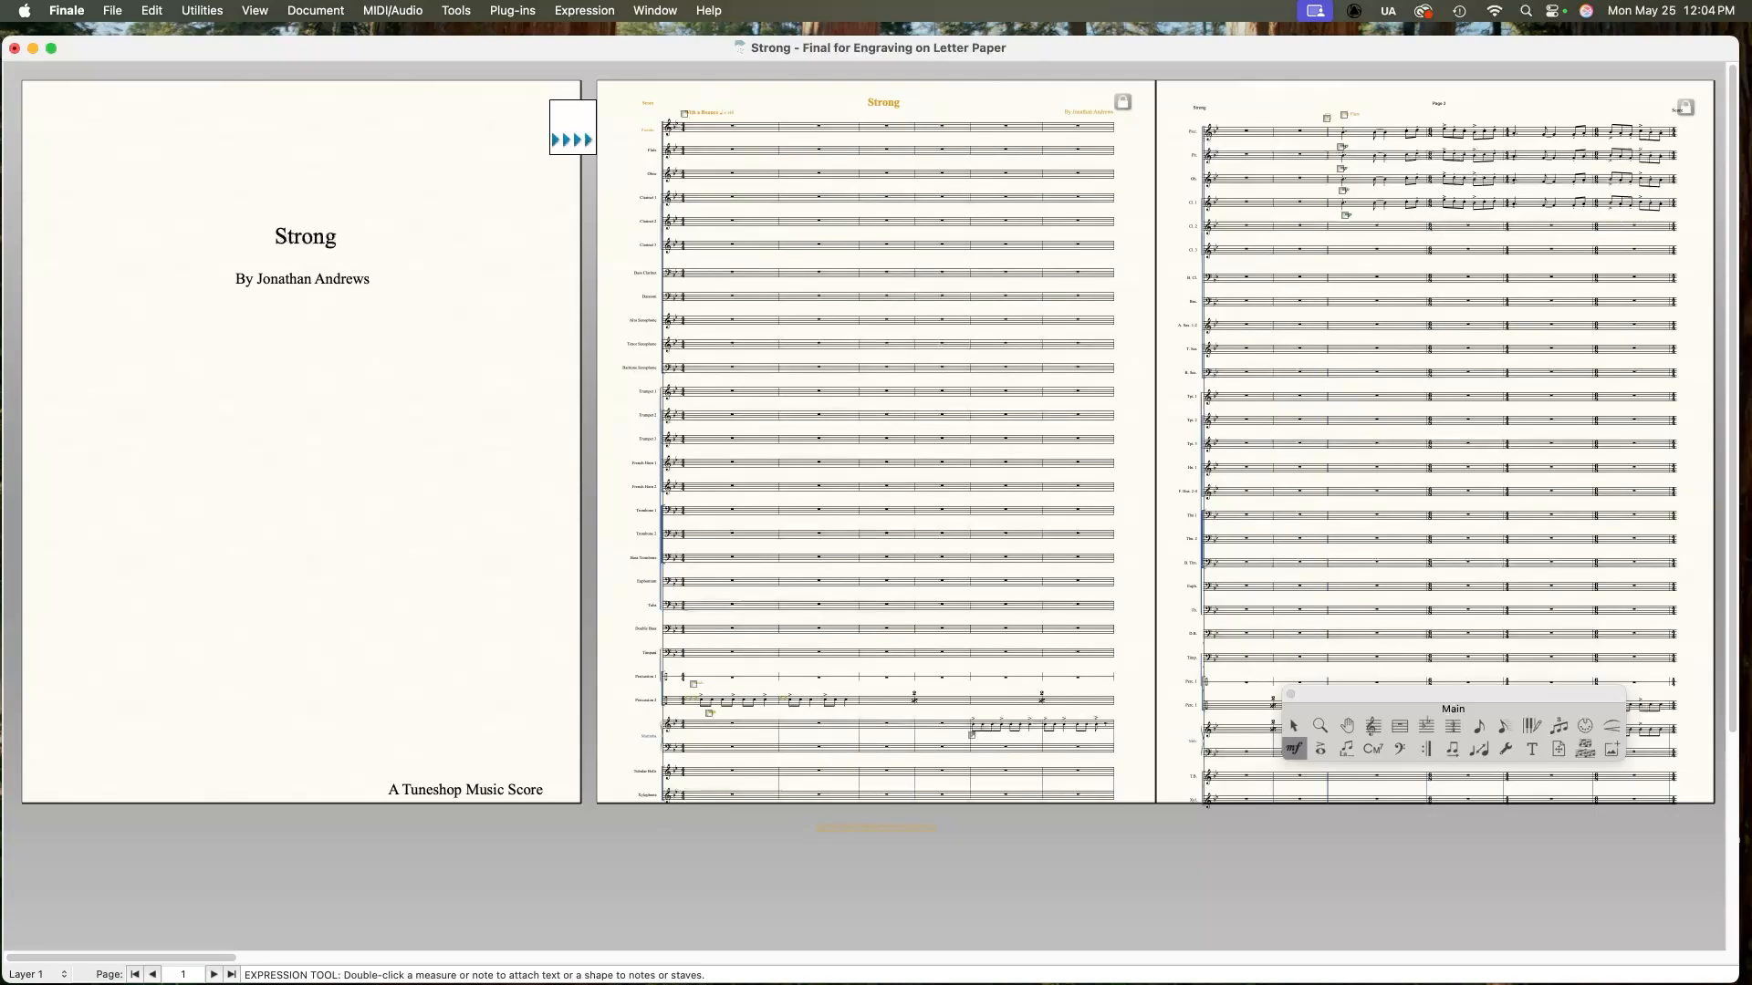
Step: Cycle through the individual part layouts and back to the full score
{"action": "key", "text": "super+alt+period"}
{"action": "key", "text": "super+alt+period"}
{"action": "key", "text": "super+alt+period"}
{"action": "key", "text": "super+alt+period"}
{"action": "key", "text": "super+alt+period"}
{"action": "key", "text": "super+alt+period"}
{"action": "key", "text": "super+alt+period"}
{"action": "key", "text": "super+alt+period"}
{"action": "key", "text": "super+alt+period"}
{"action": "key", "text": "super+alt+period"}
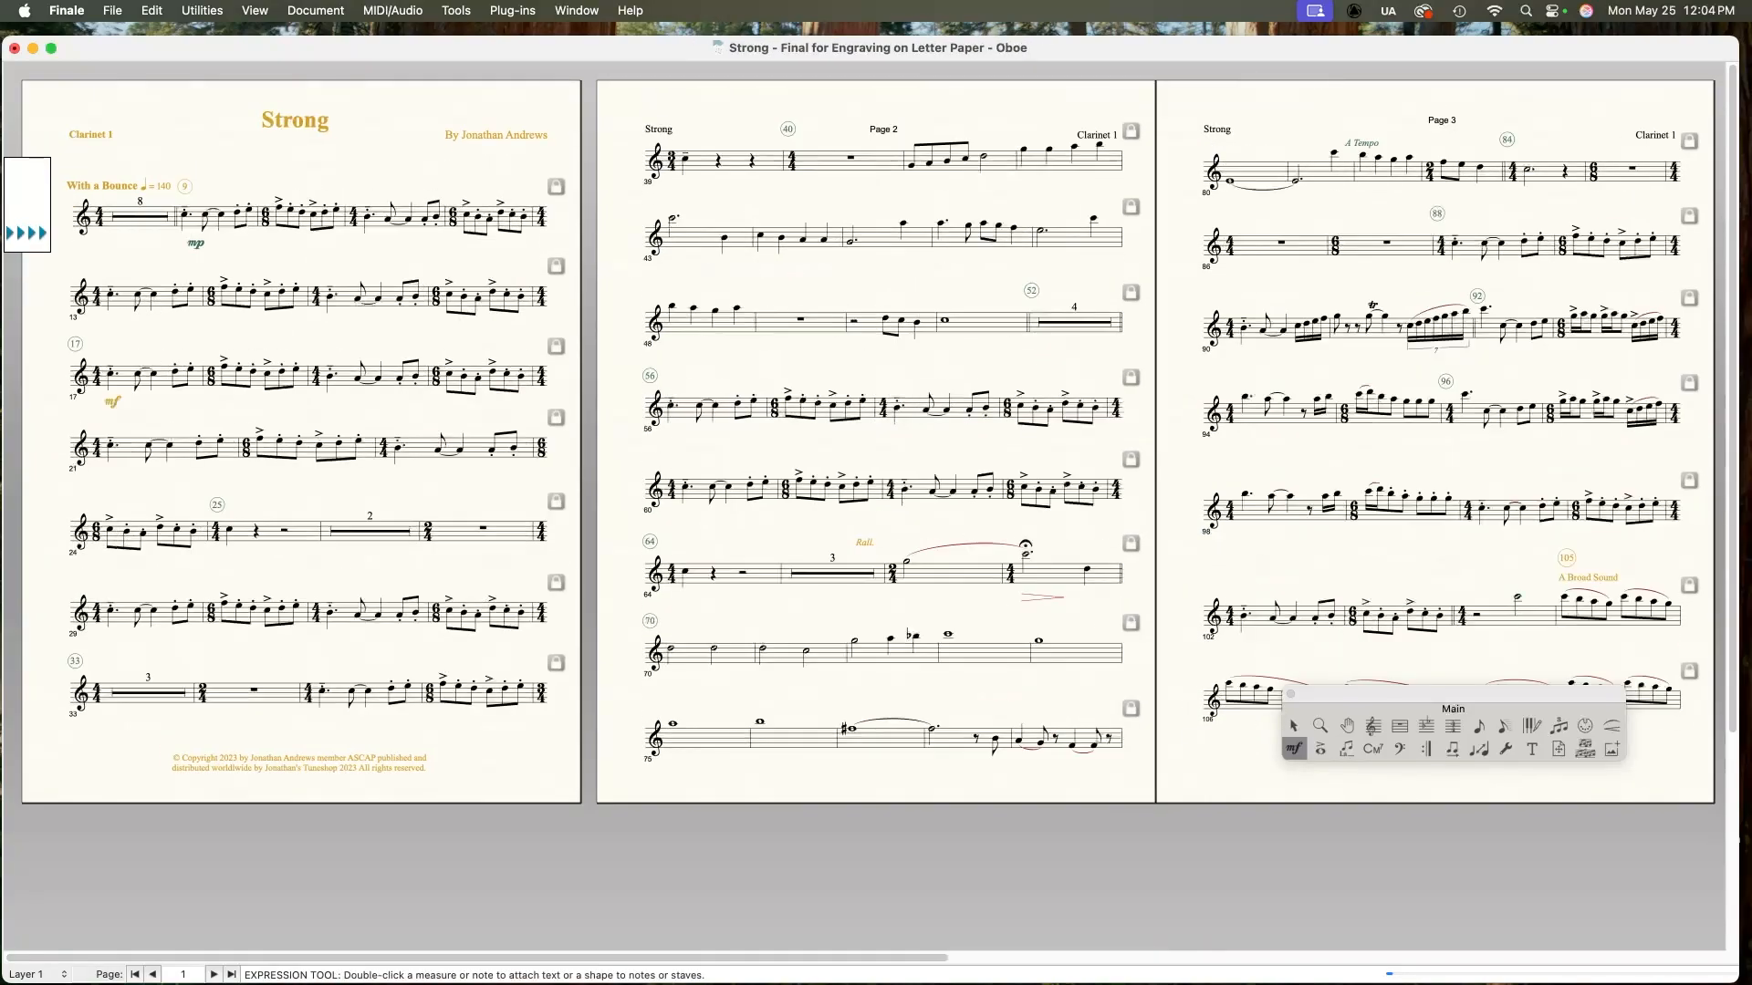
{"action": "key", "text": "super+alt+period"}
{"action": "key", "text": "super+alt+period"}
{"action": "key", "text": "super+alt+period"}
{"action": "key", "text": "super+alt+period"}
{"action": "key", "text": "super+alt+period"}
{"action": "key", "text": "super+alt+period"}
{"action": "key", "text": "super+alt+period"}
{"action": "key", "text": "super+alt+period"}
{"action": "key", "text": "super+alt+period"}
{"action": "key", "text": "super+alt+period"}
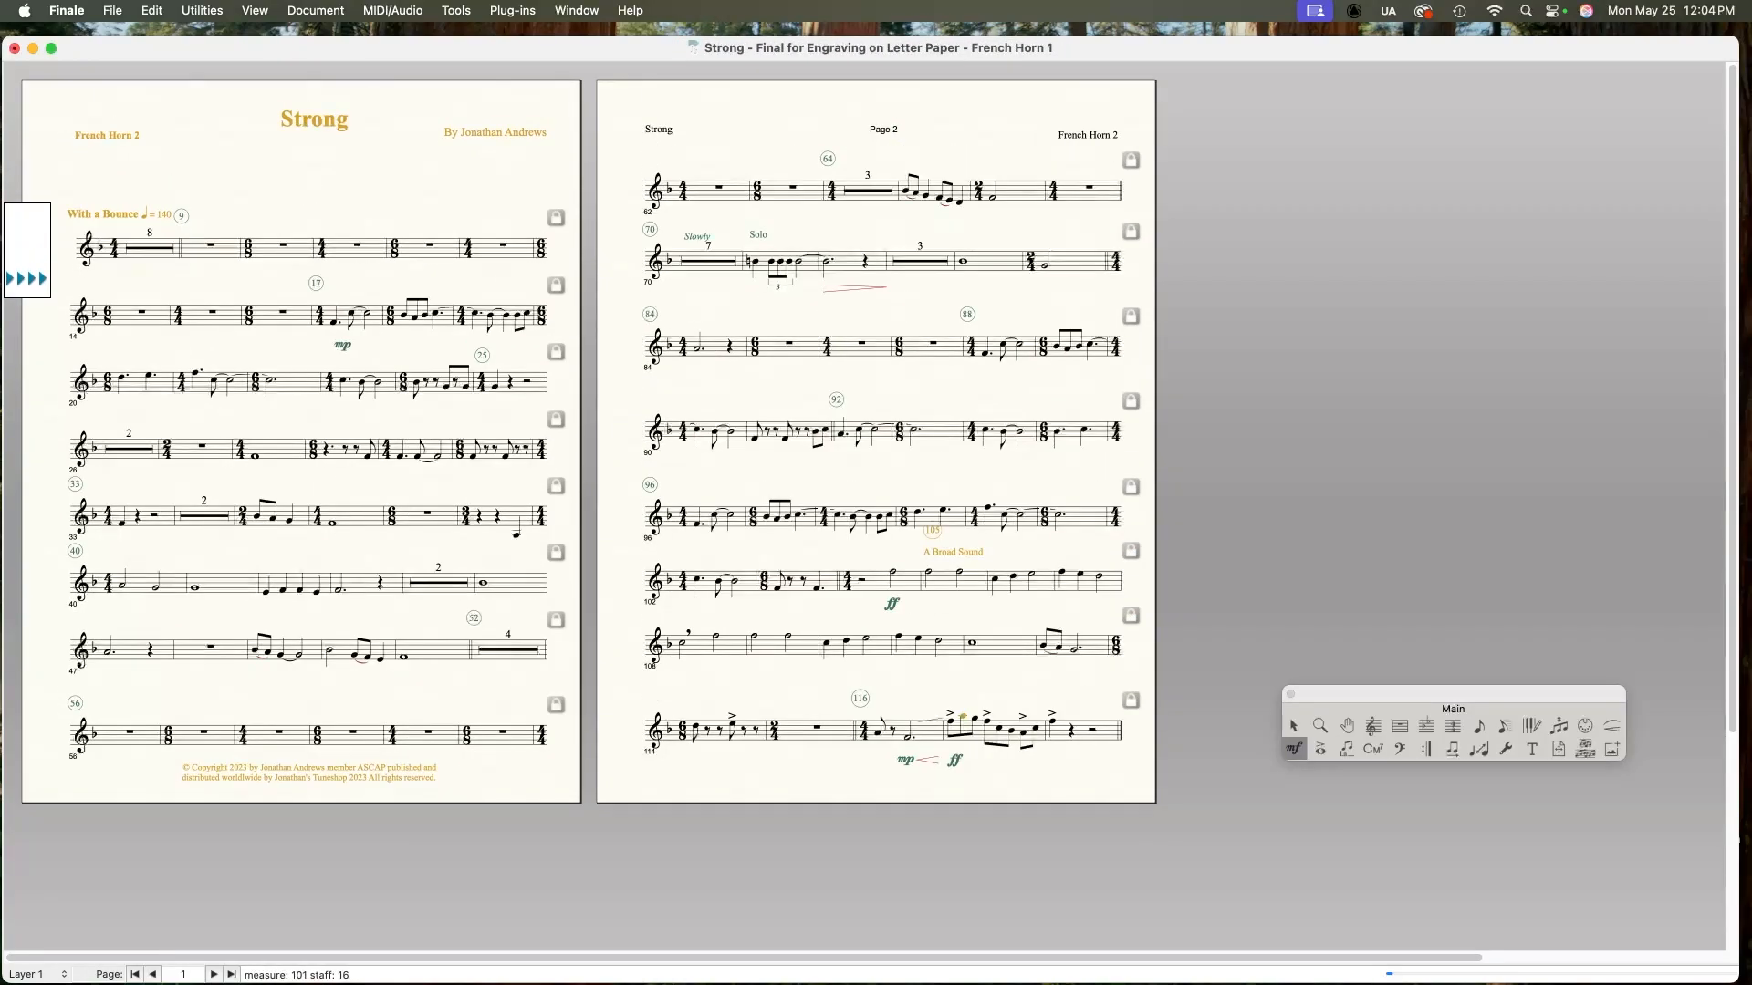
{"action": "key", "text": "super+alt+period"}
{"action": "key", "text": "super+alt+period"}
{"action": "key", "text": "super+alt+period"}
{"action": "key", "text": "super+alt+period"}
{"action": "key", "text": "super+alt+period"}
{"action": "key", "text": "super+alt+period"}
{"action": "key", "text": "super+alt+period"}
{"action": "key", "text": "super+alt+period"}
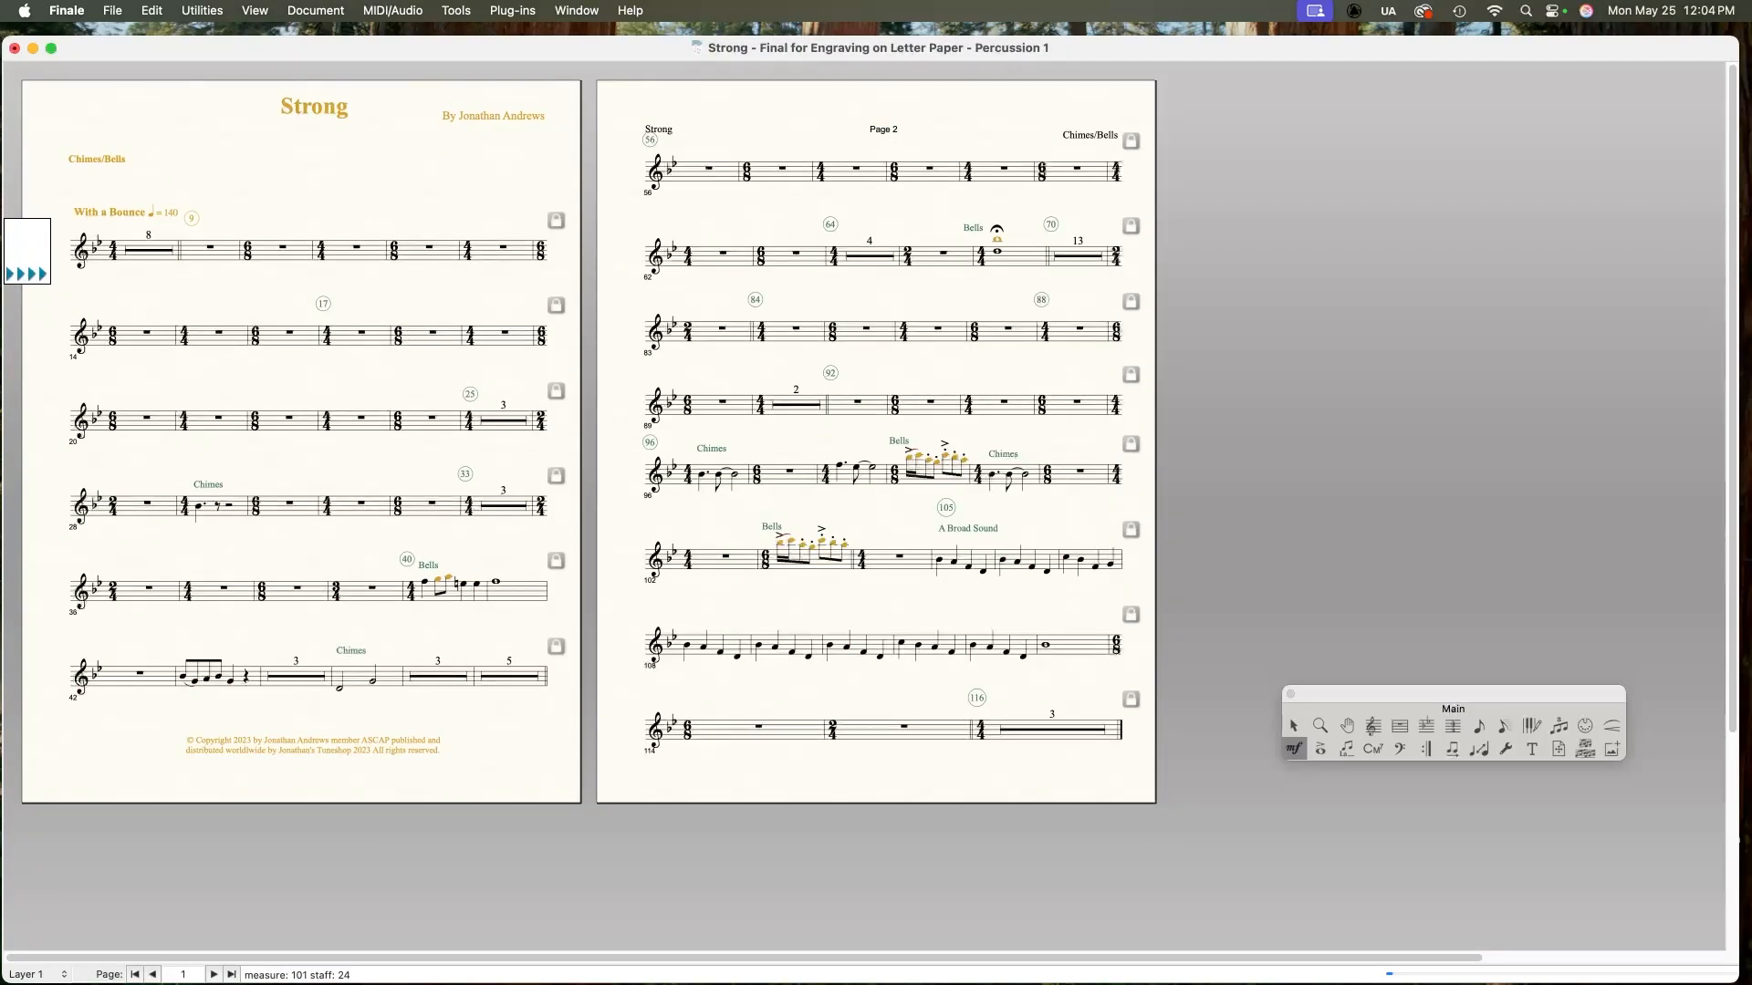
{"action": "key", "text": "super+alt+period"}
{"action": "key", "text": "super+alt+period"}
{"action": "key", "text": "super+alt+period"}
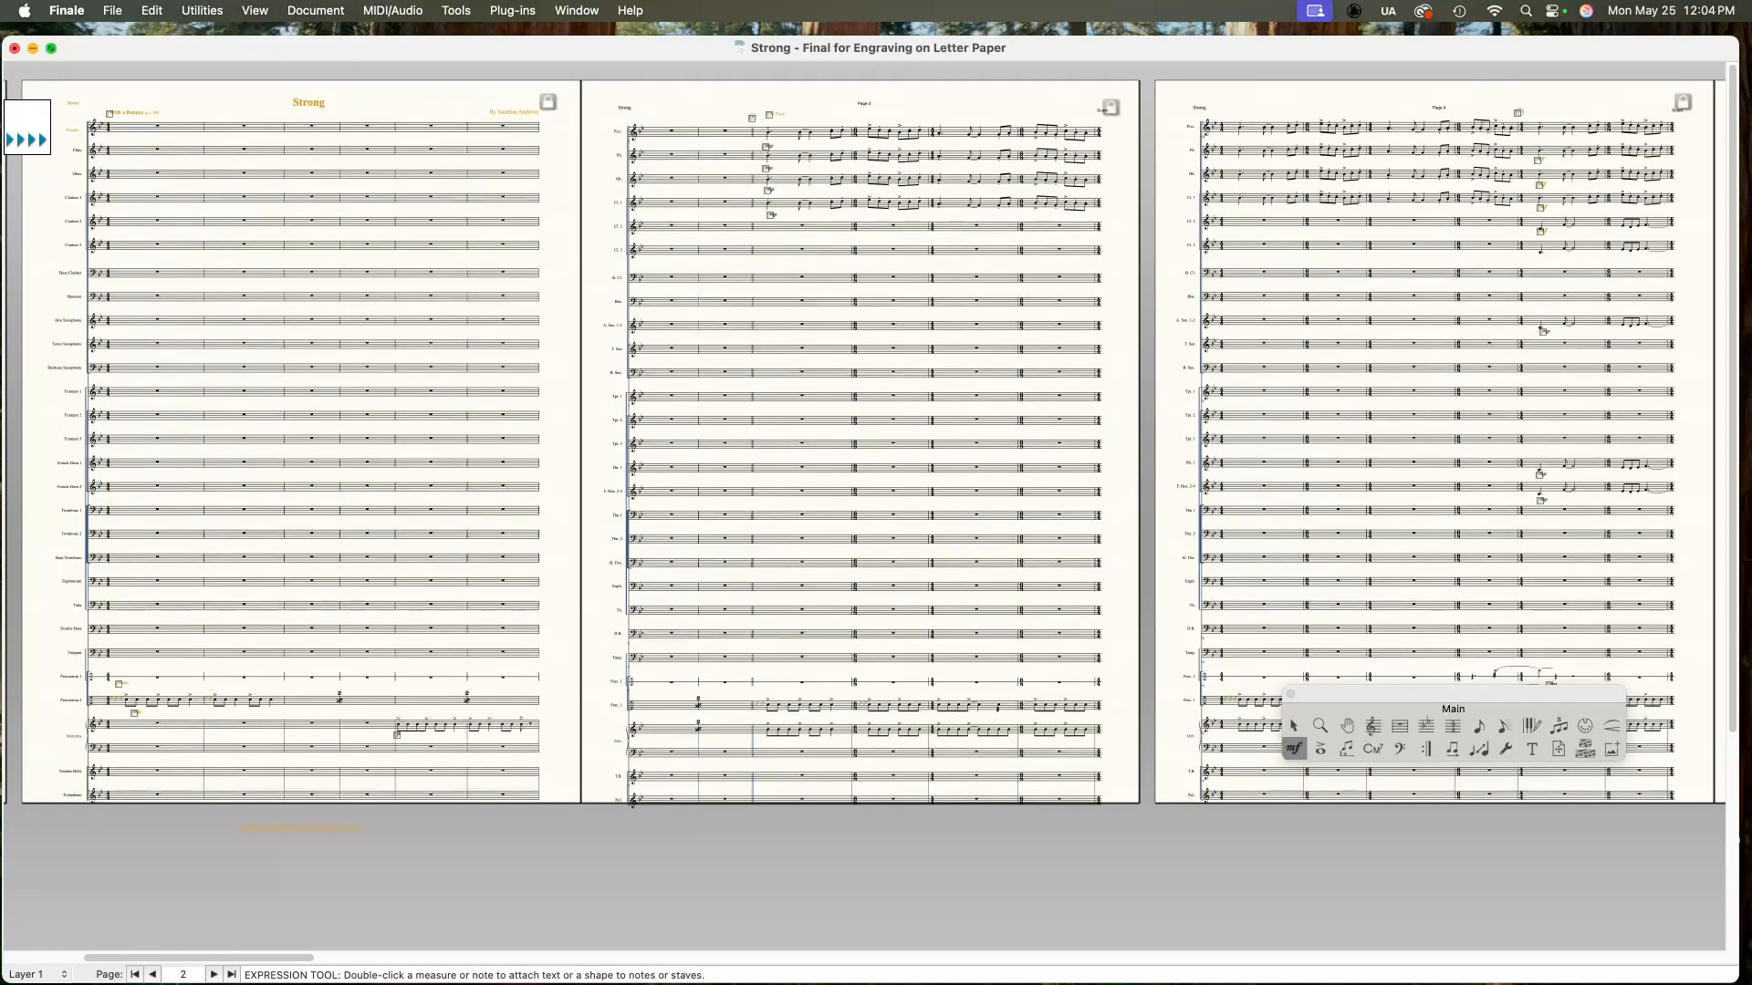
Step: Quit Finale, saving the changes to the document
{"action": "left_click", "coordinate": [67, 11]}
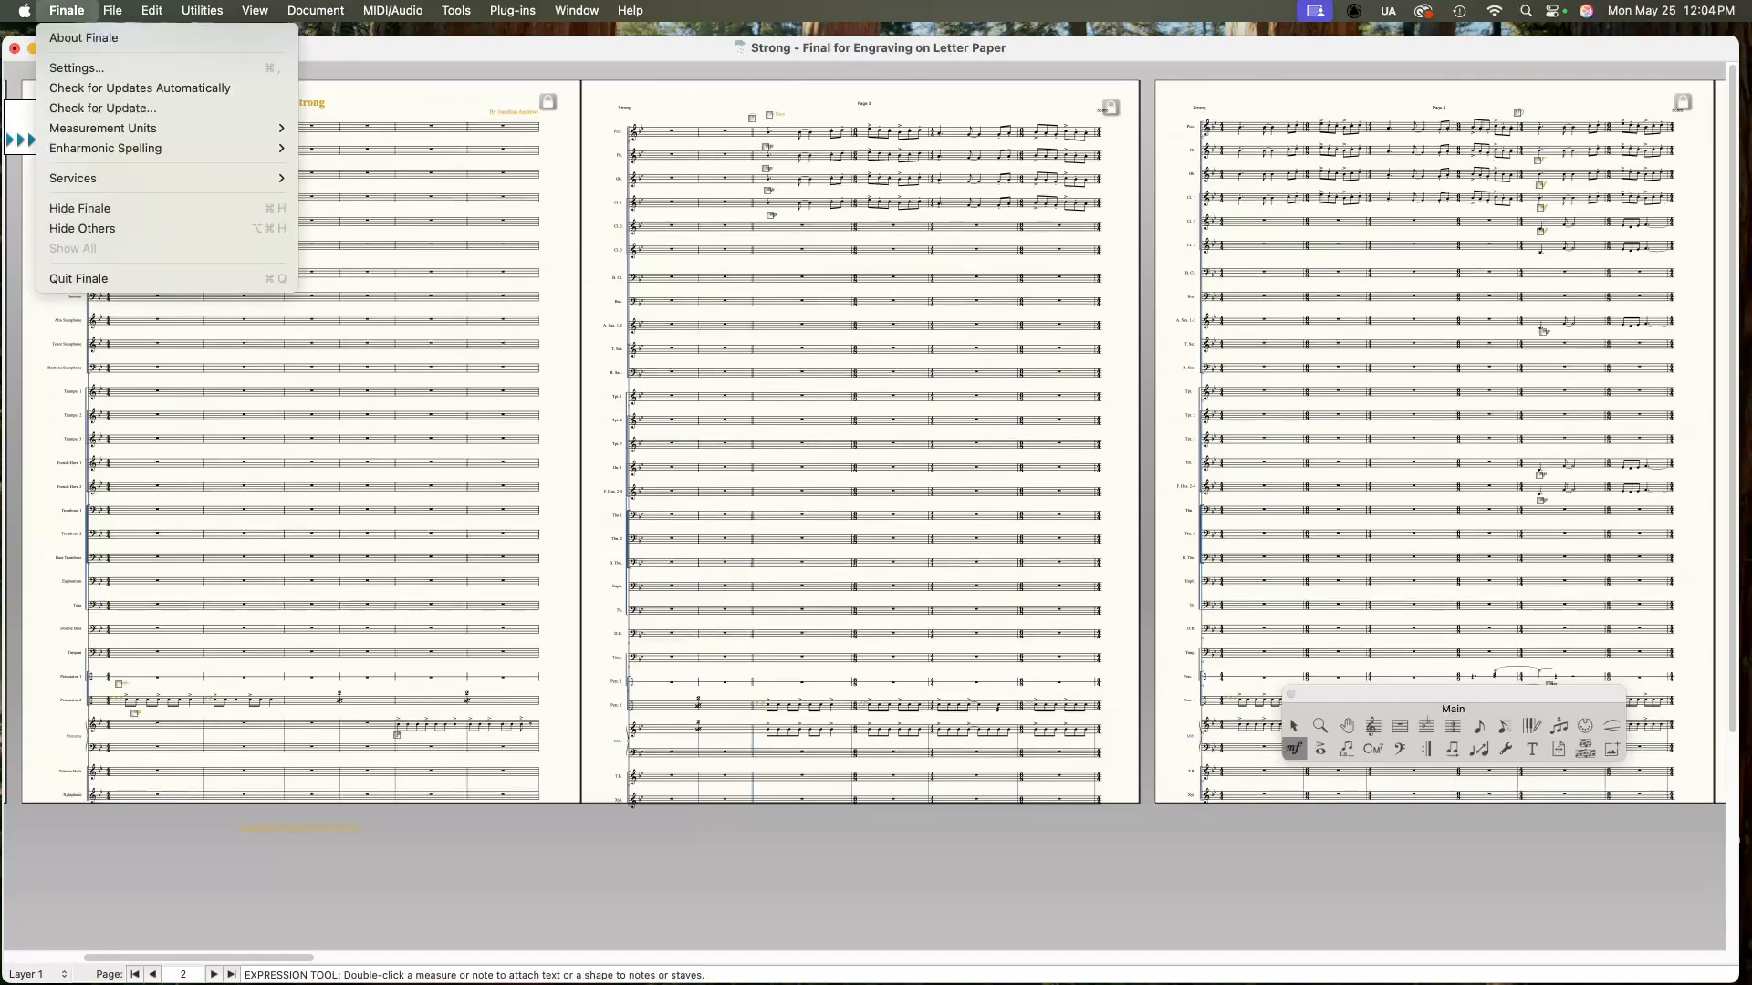
{"action": "left_click", "coordinate": [80, 279]}
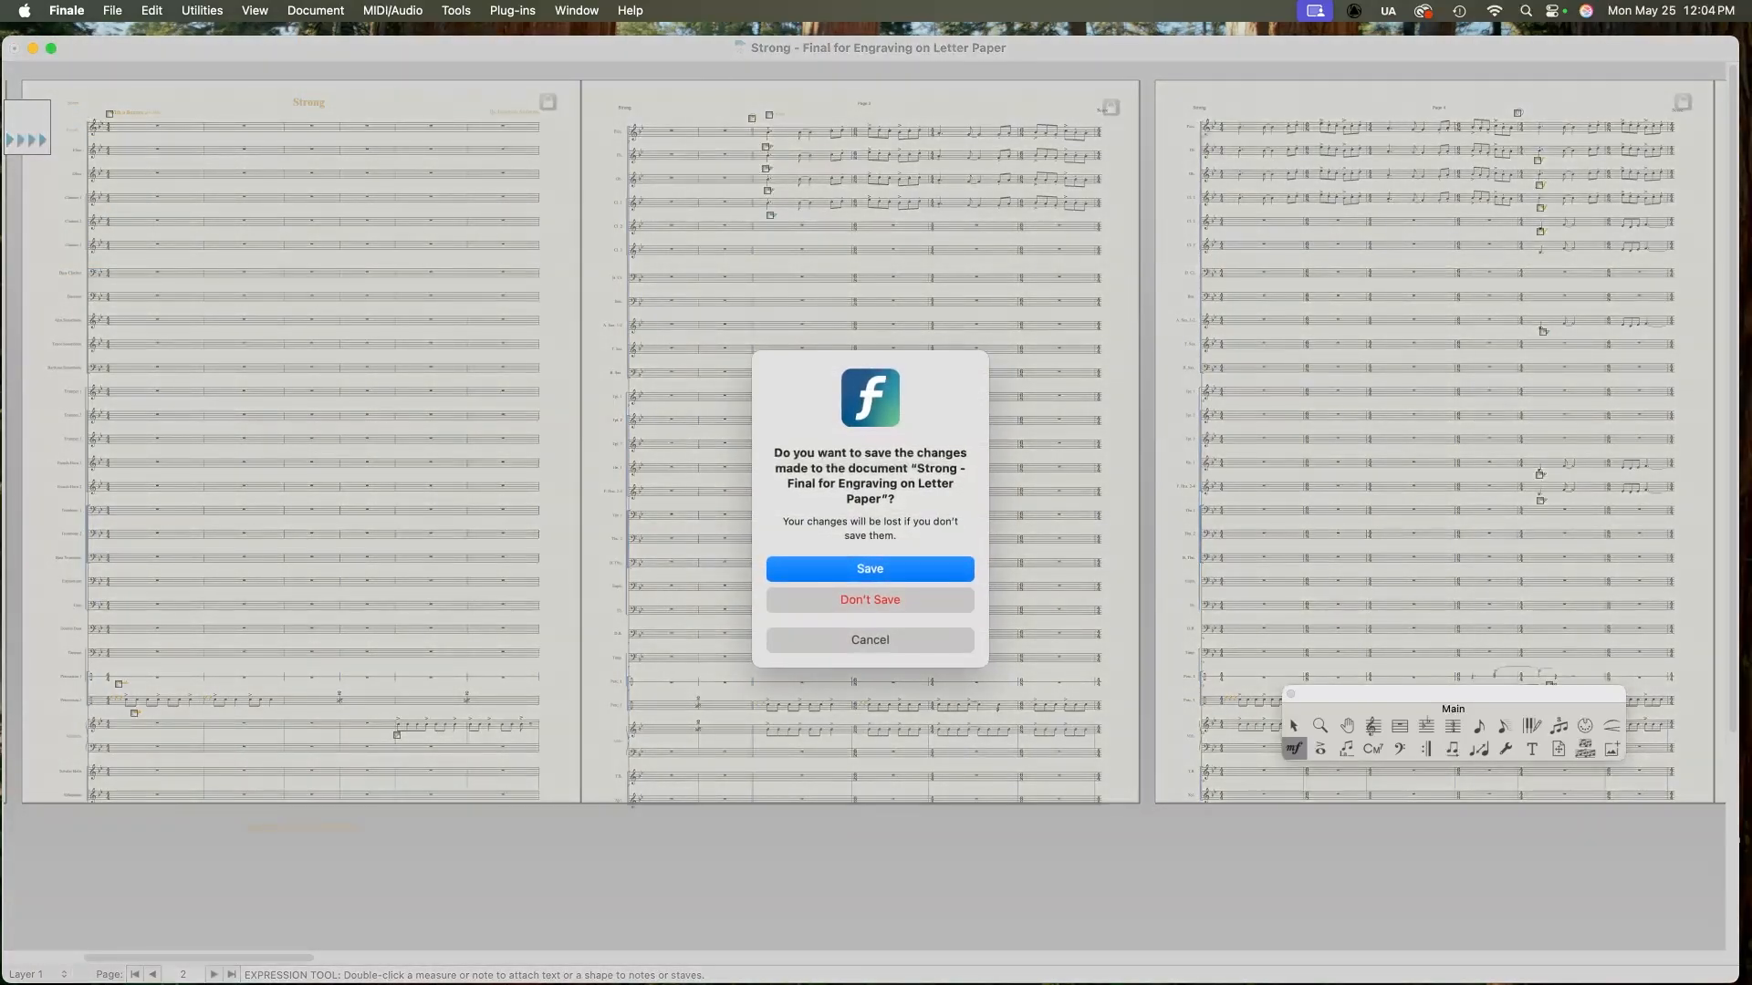
{"action": "key", "text": "Return"}
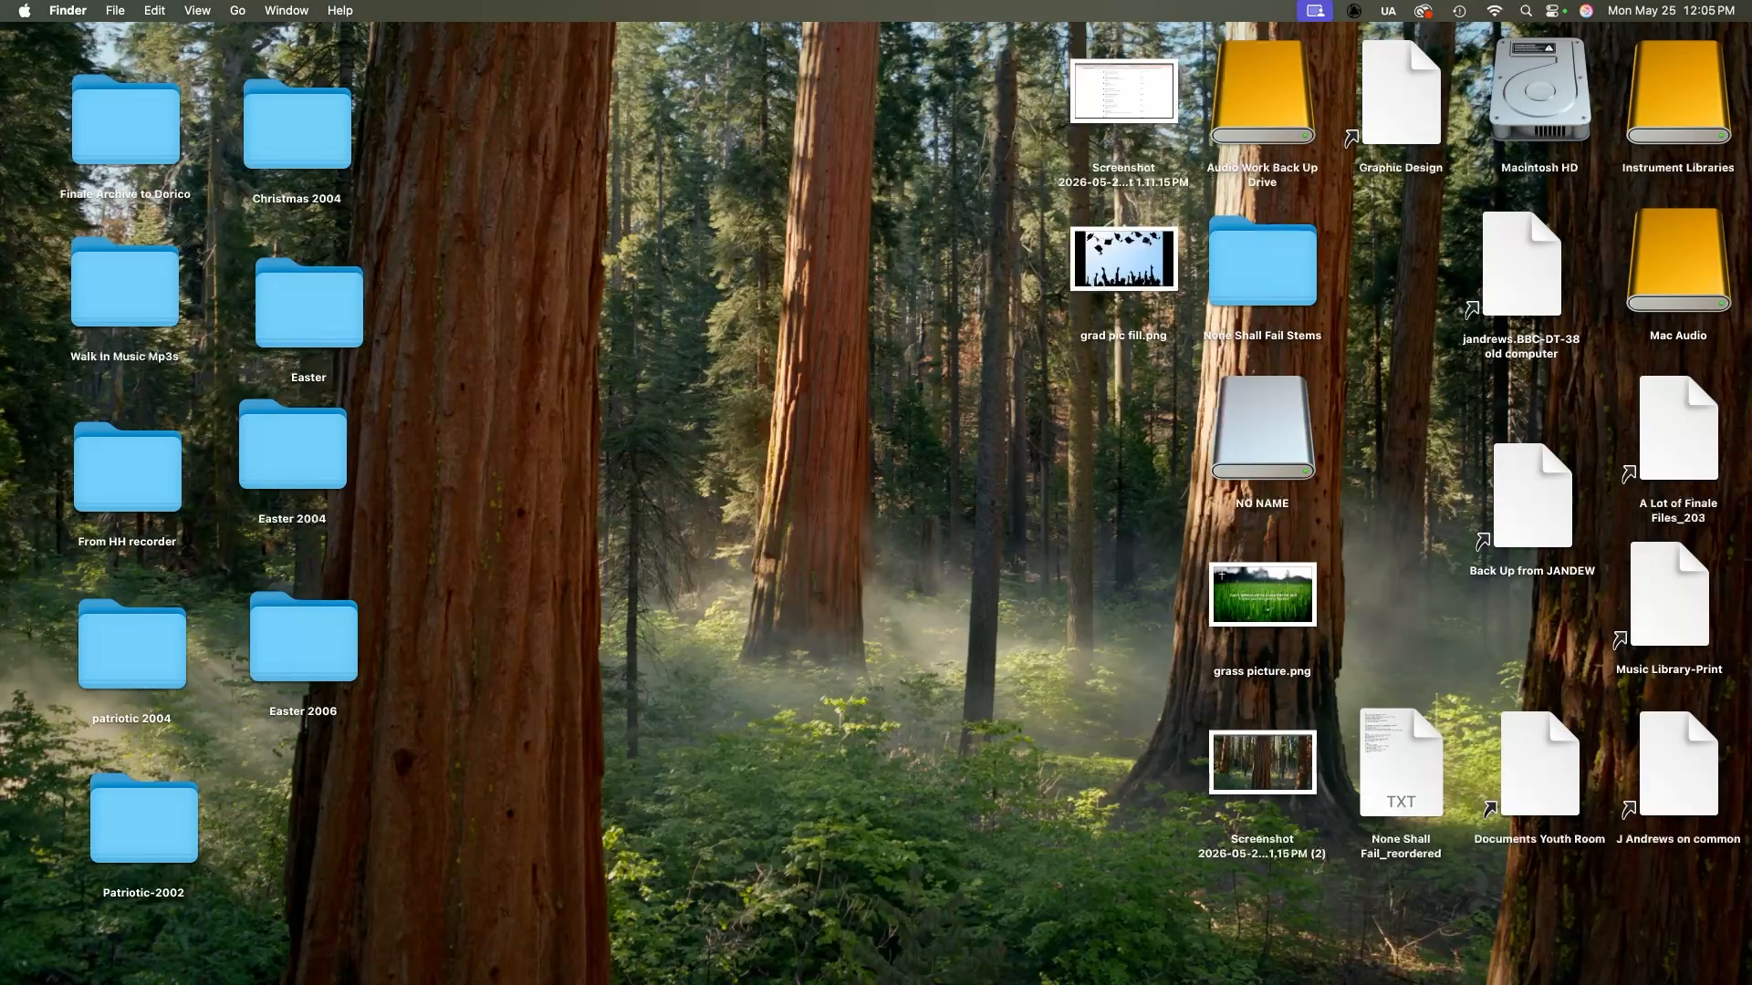
Step: Launch Dorico and open Strong - Final for Engraving on Letter Paper.mxl from Mac Audio > Capstone Project SUU 2026 > Notation Files > 01_Strong
{"action": "mouse_move", "coordinate": [1254, 981]}
{"action": "left_click", "coordinate": [1039, 948]}
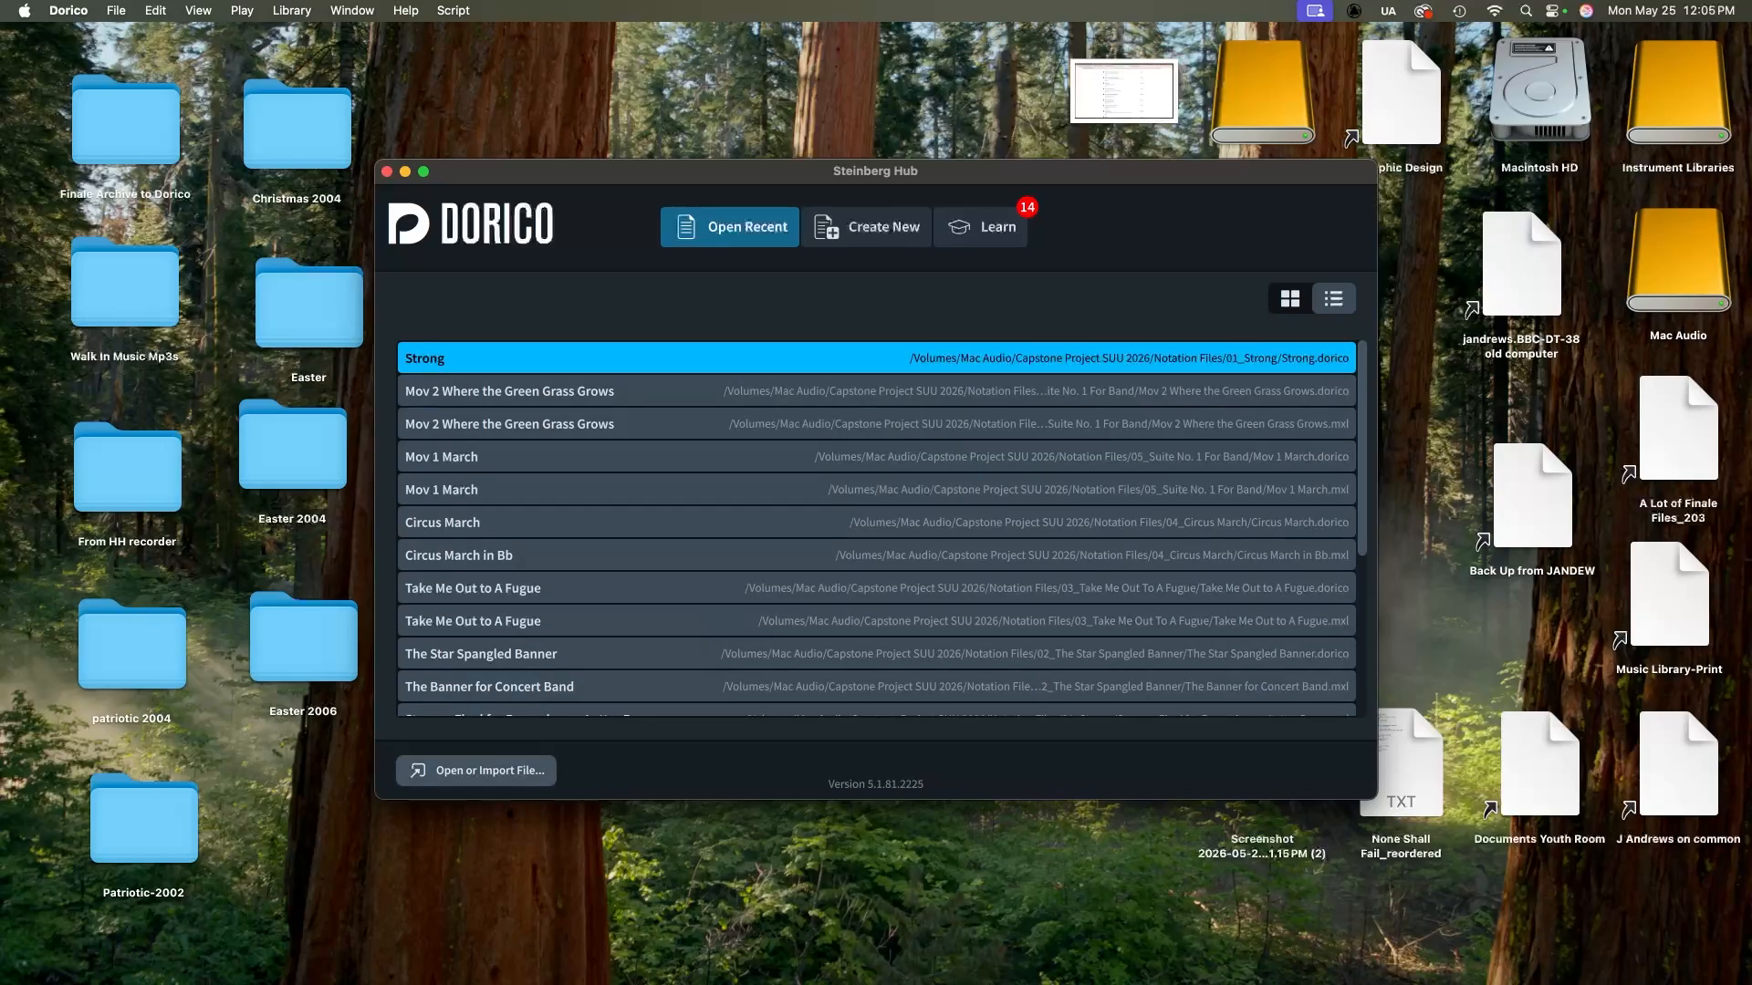
{"action": "left_click", "coordinate": [475, 770]}
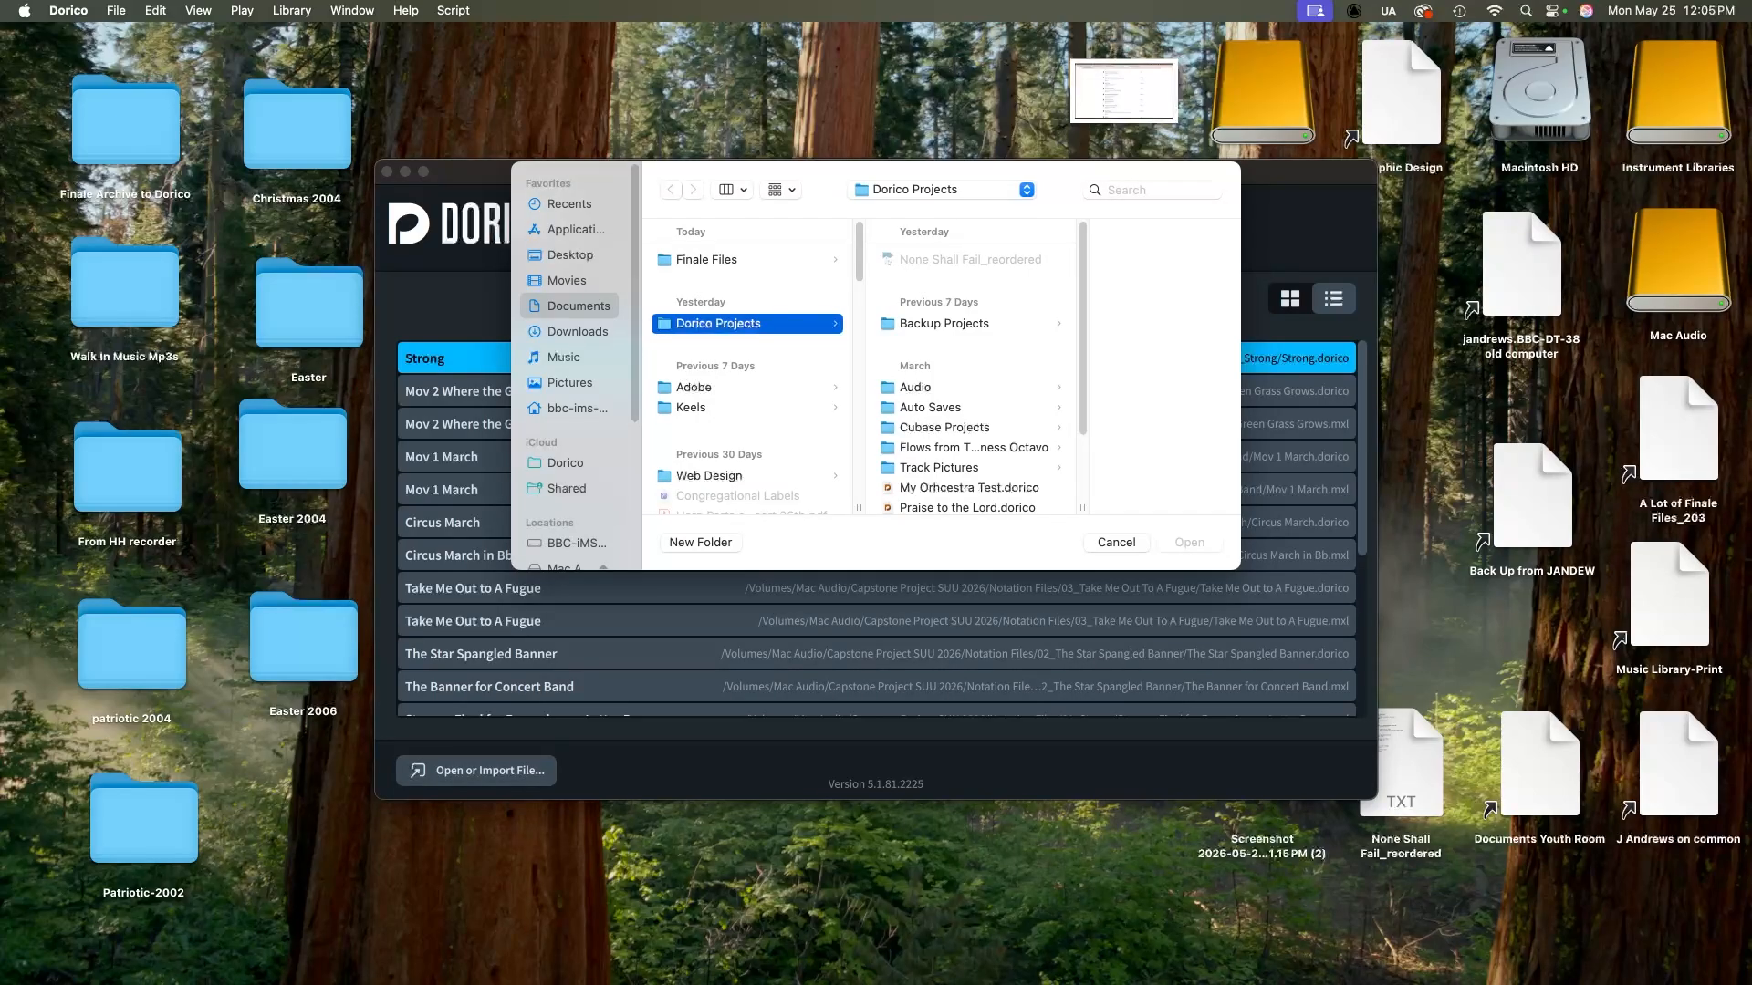
{"action": "left_click", "coordinate": [575, 543]}
{"action": "left_click_drag", "start_coordinate": [635, 390], "coordinate": [635, 441]}
{"action": "left_click", "coordinate": [569, 489]}
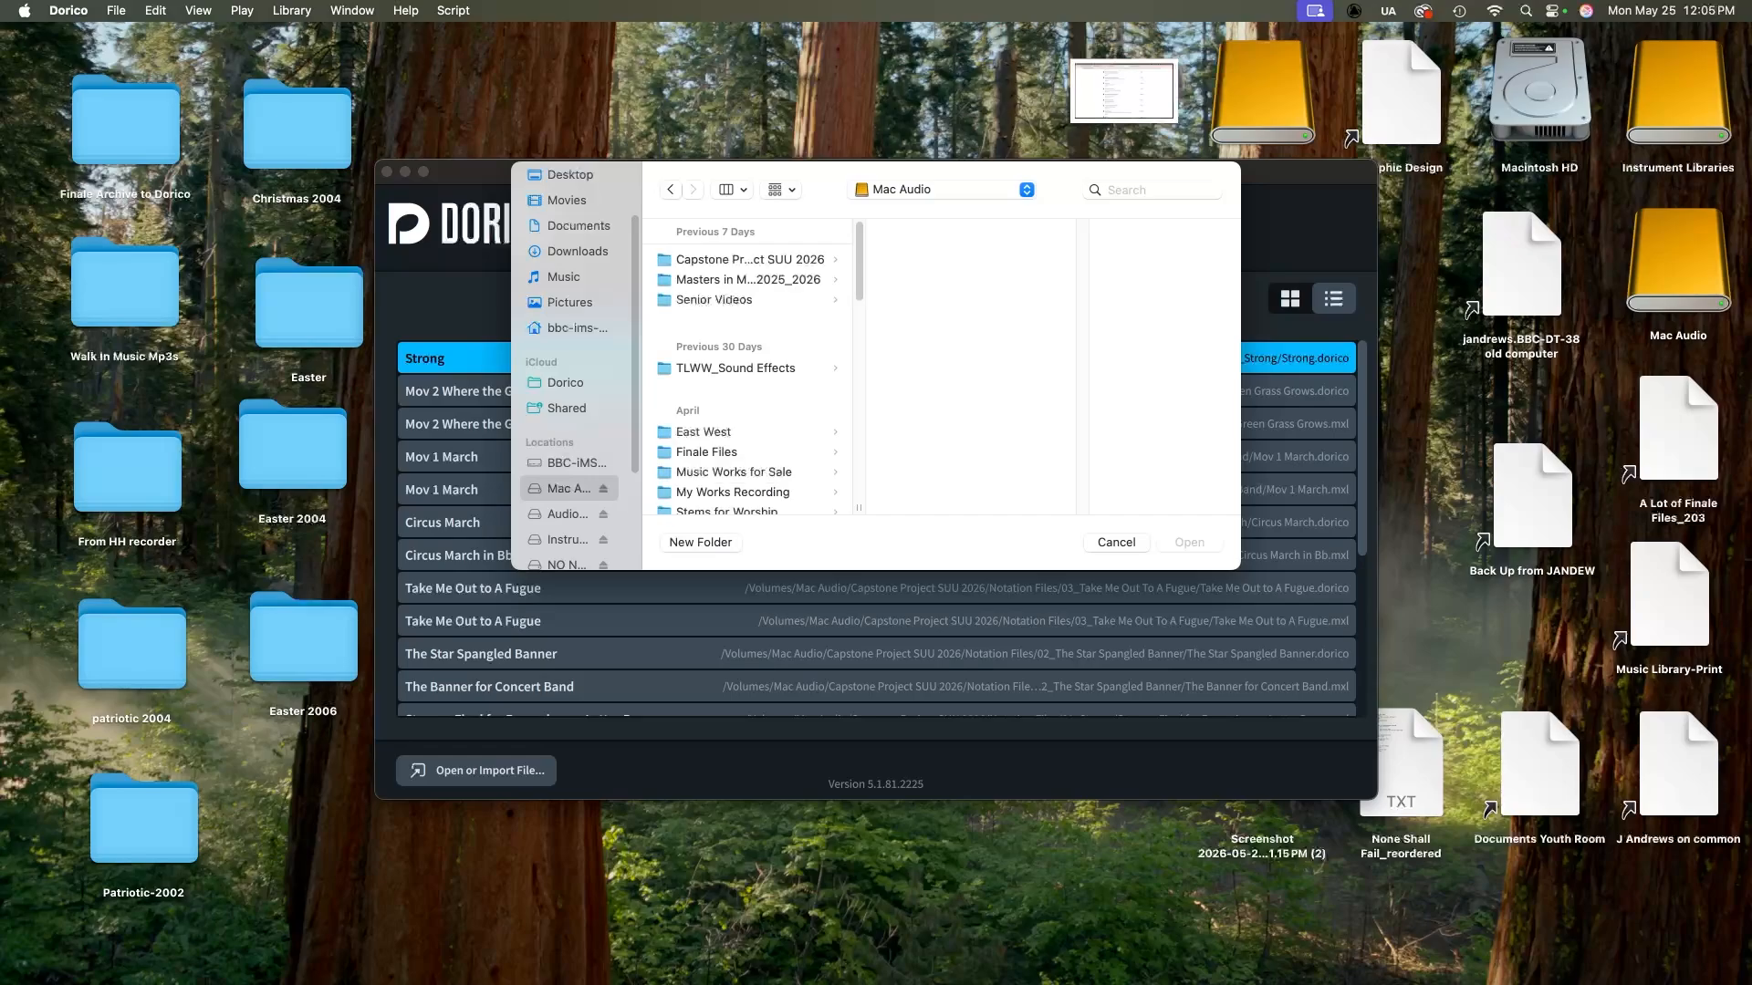
{"action": "left_click", "coordinate": [748, 260]}
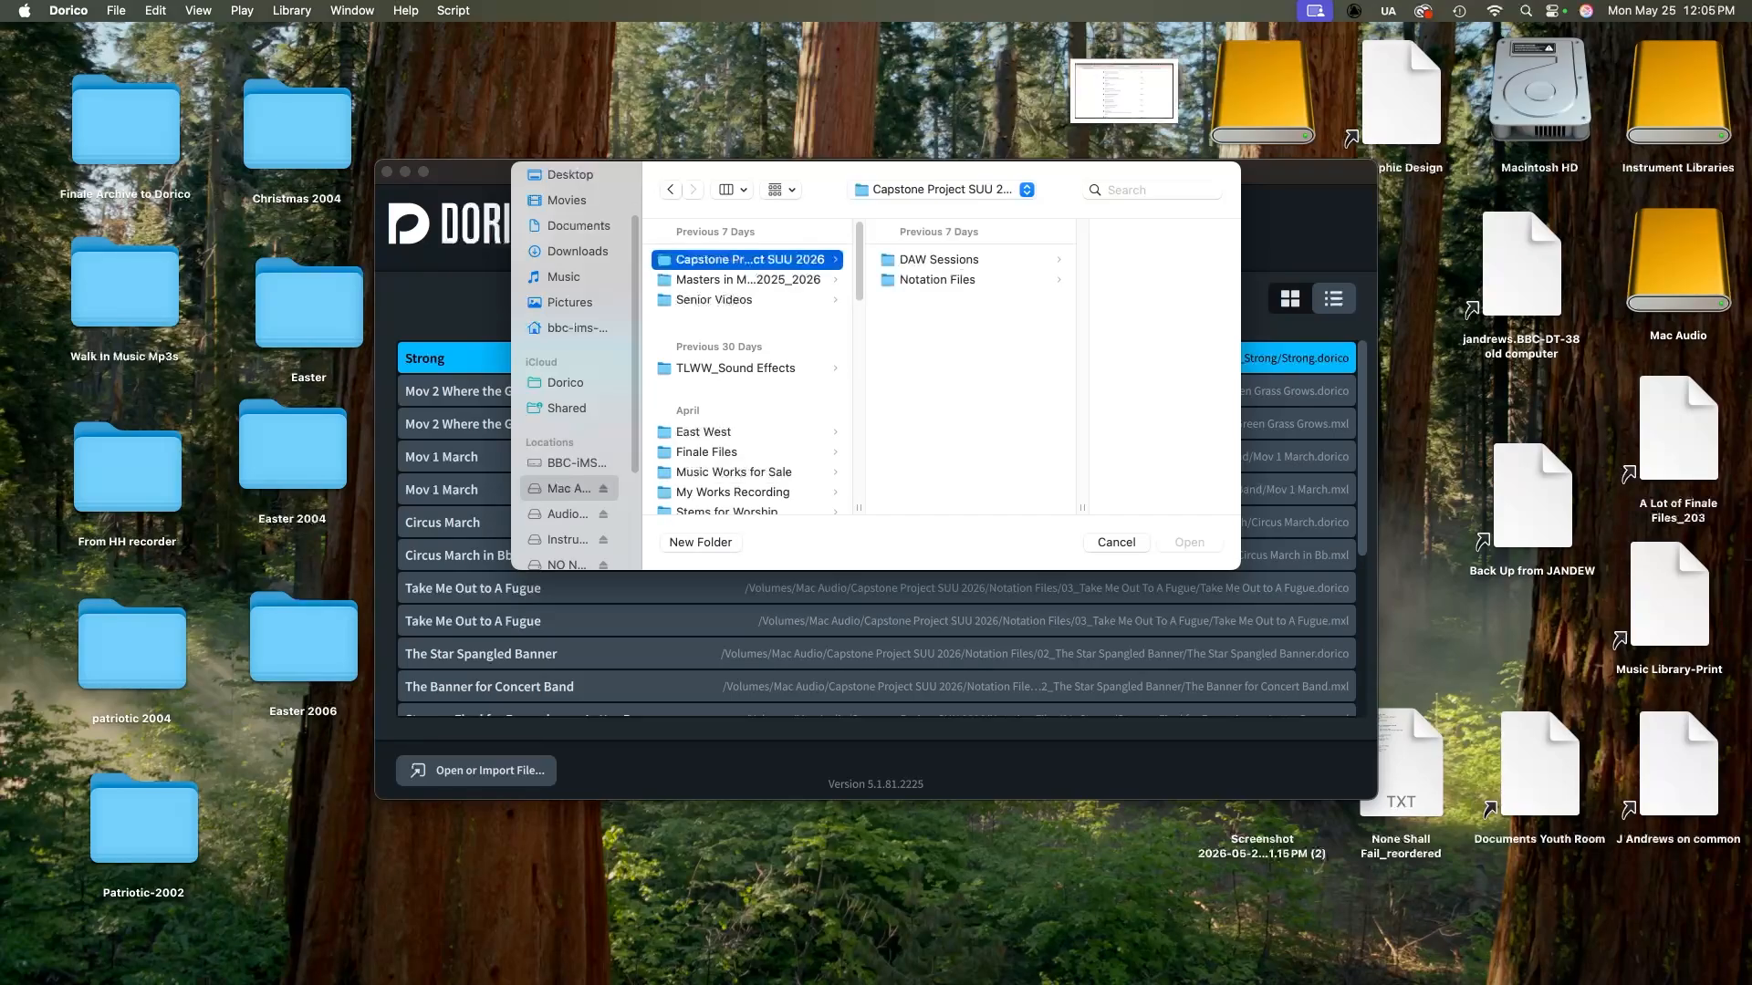
{"action": "left_click", "coordinate": [938, 280]}
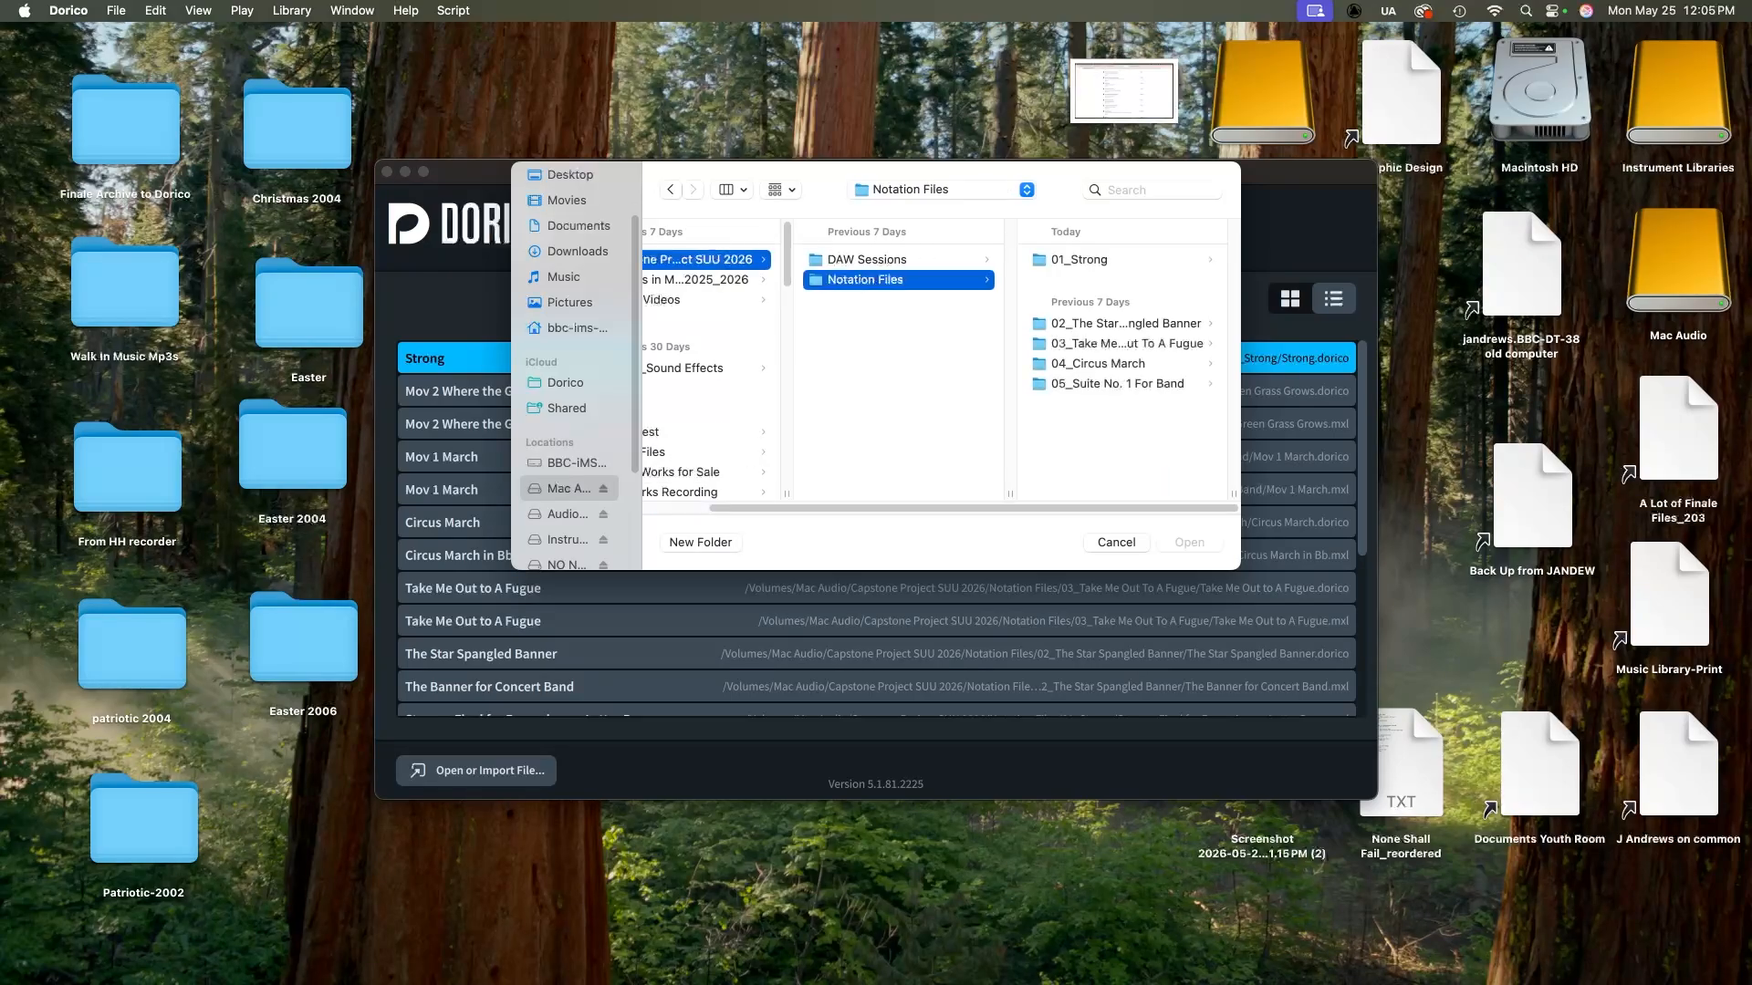
{"action": "left_click", "coordinate": [1081, 260]}
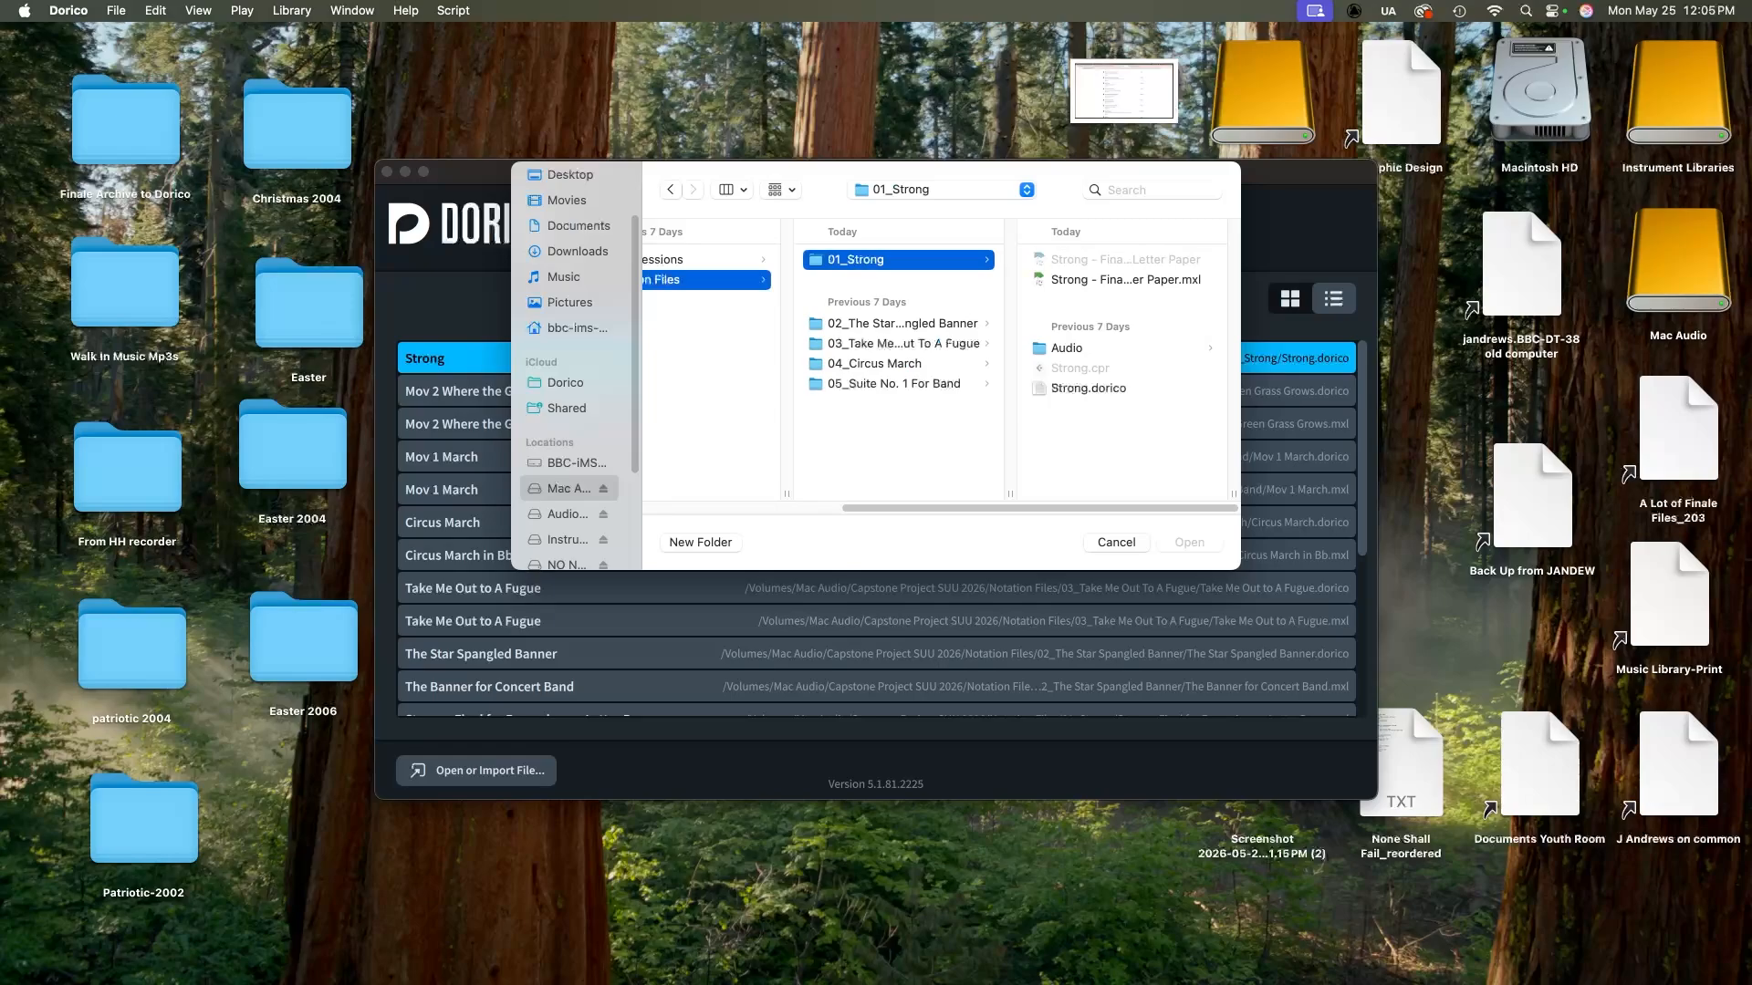
{"action": "left_click", "coordinate": [1125, 280]}
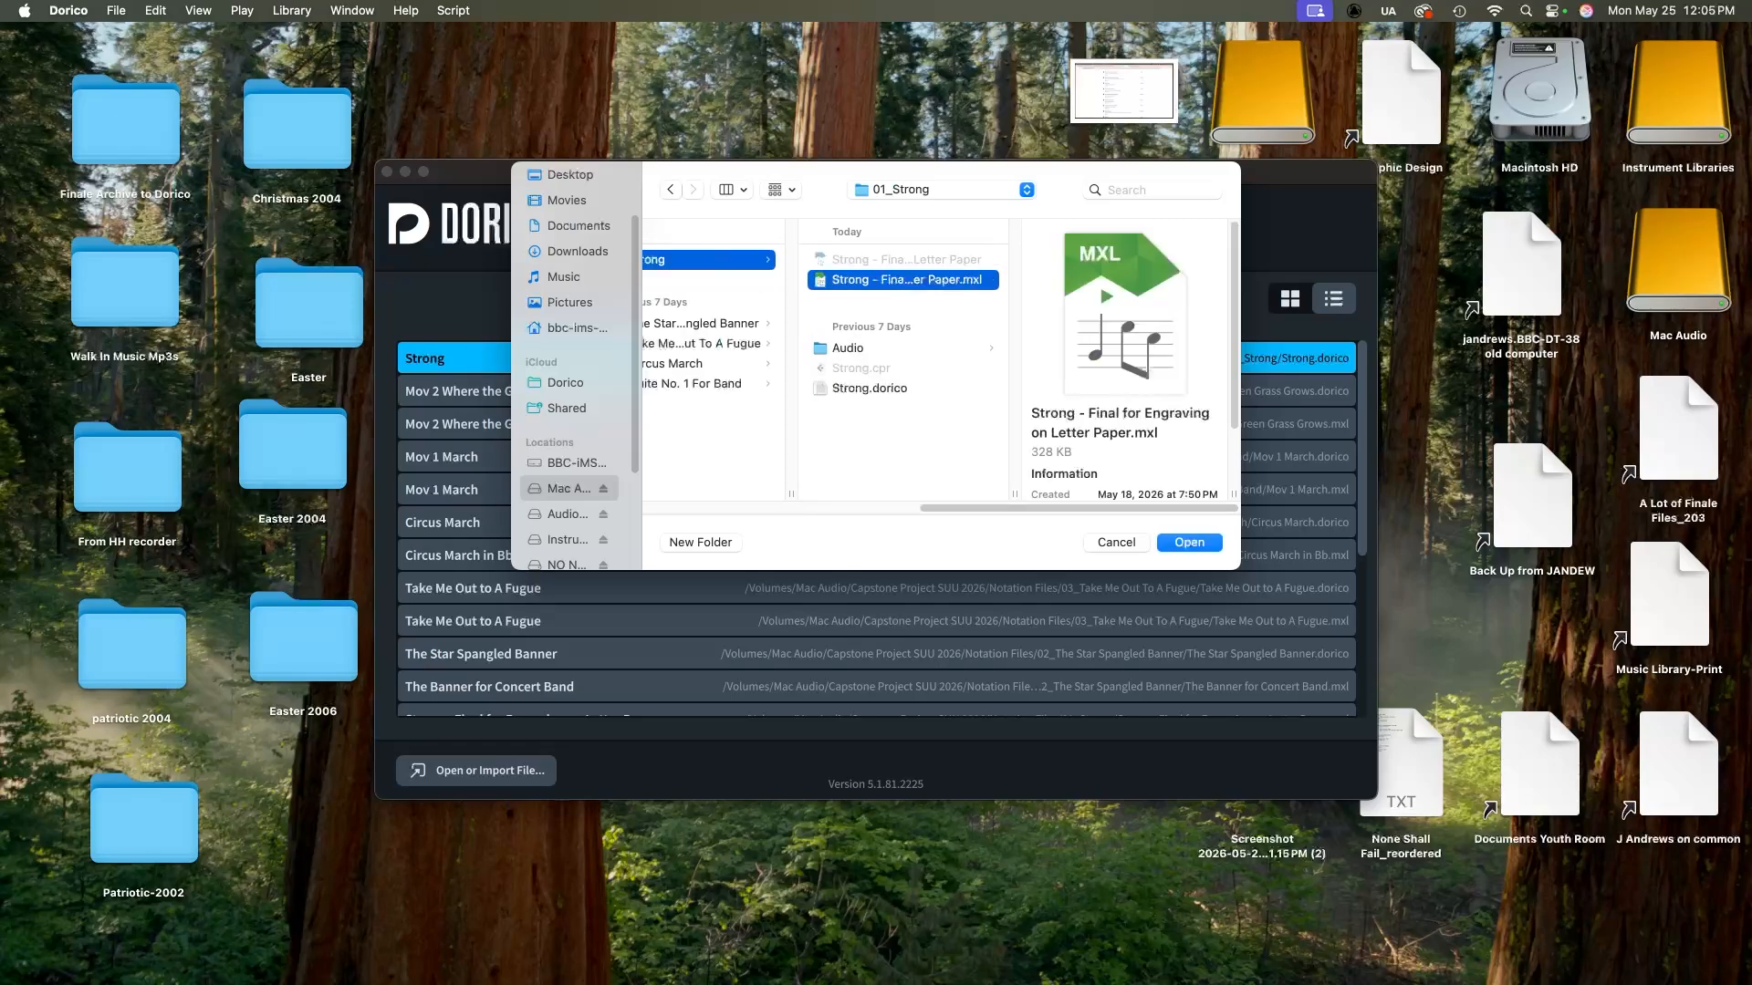
{"action": "key", "text": "Return"}
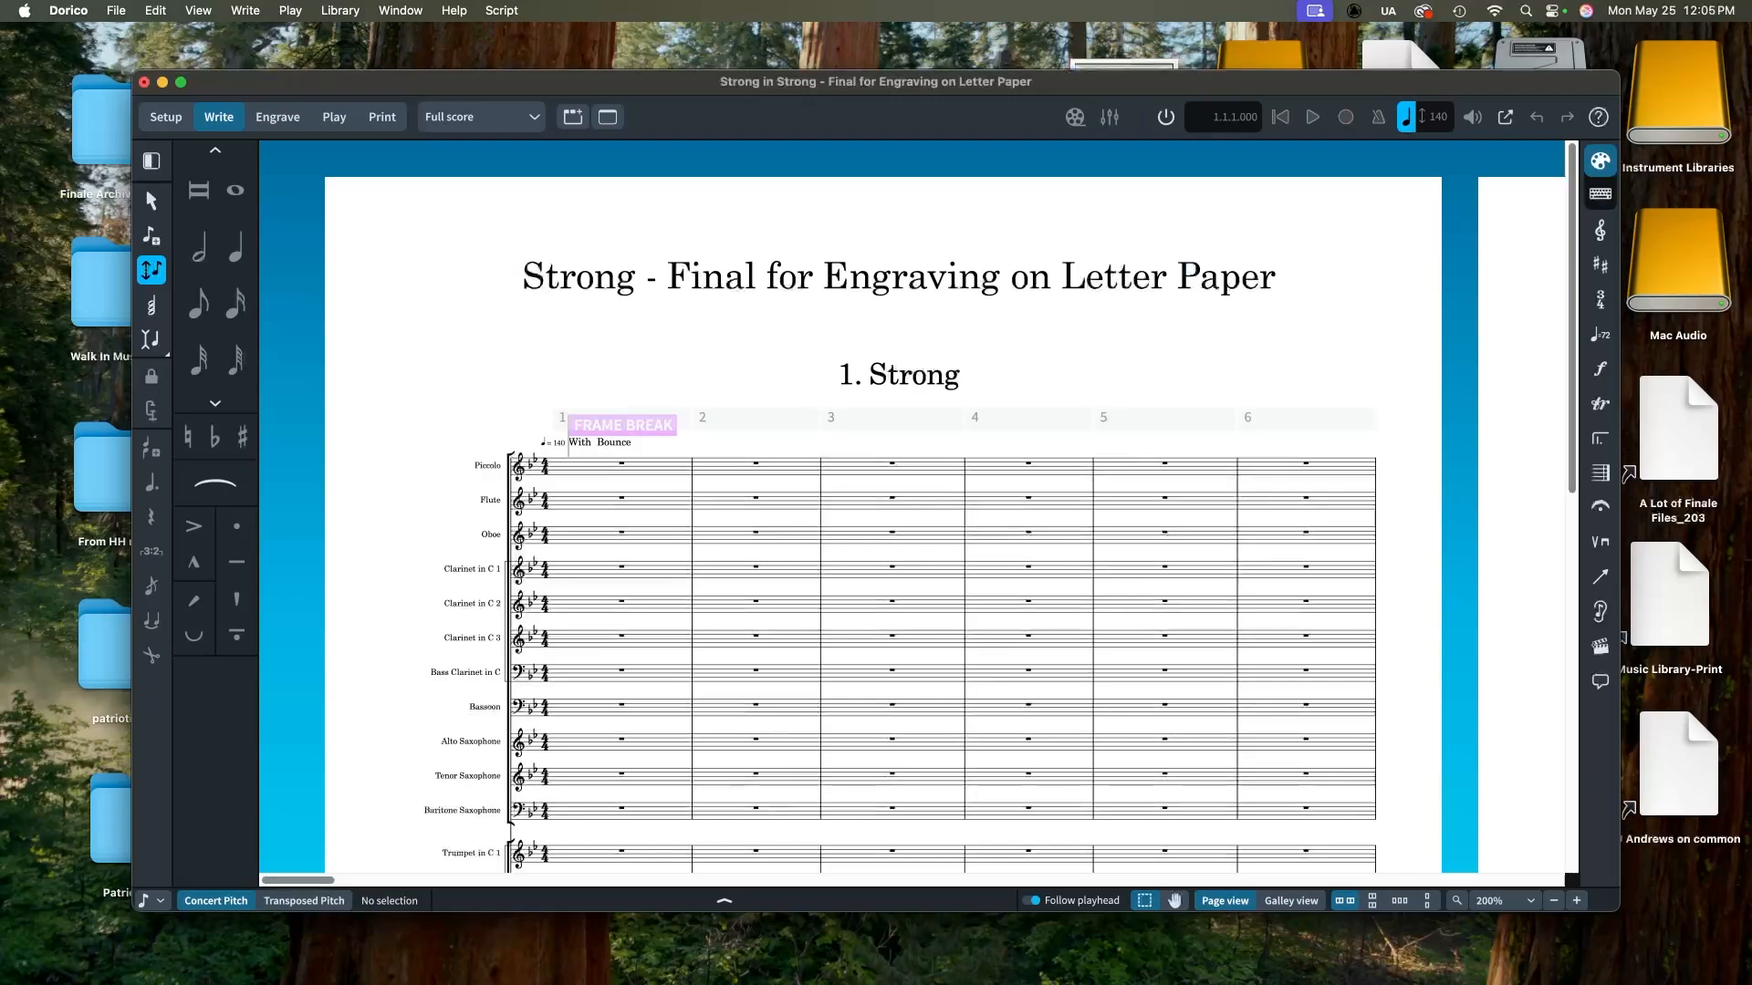
Step: Make the window full screen and browse through the imported score's pages
{"action": "key", "text": "ctrl+fn+f"}
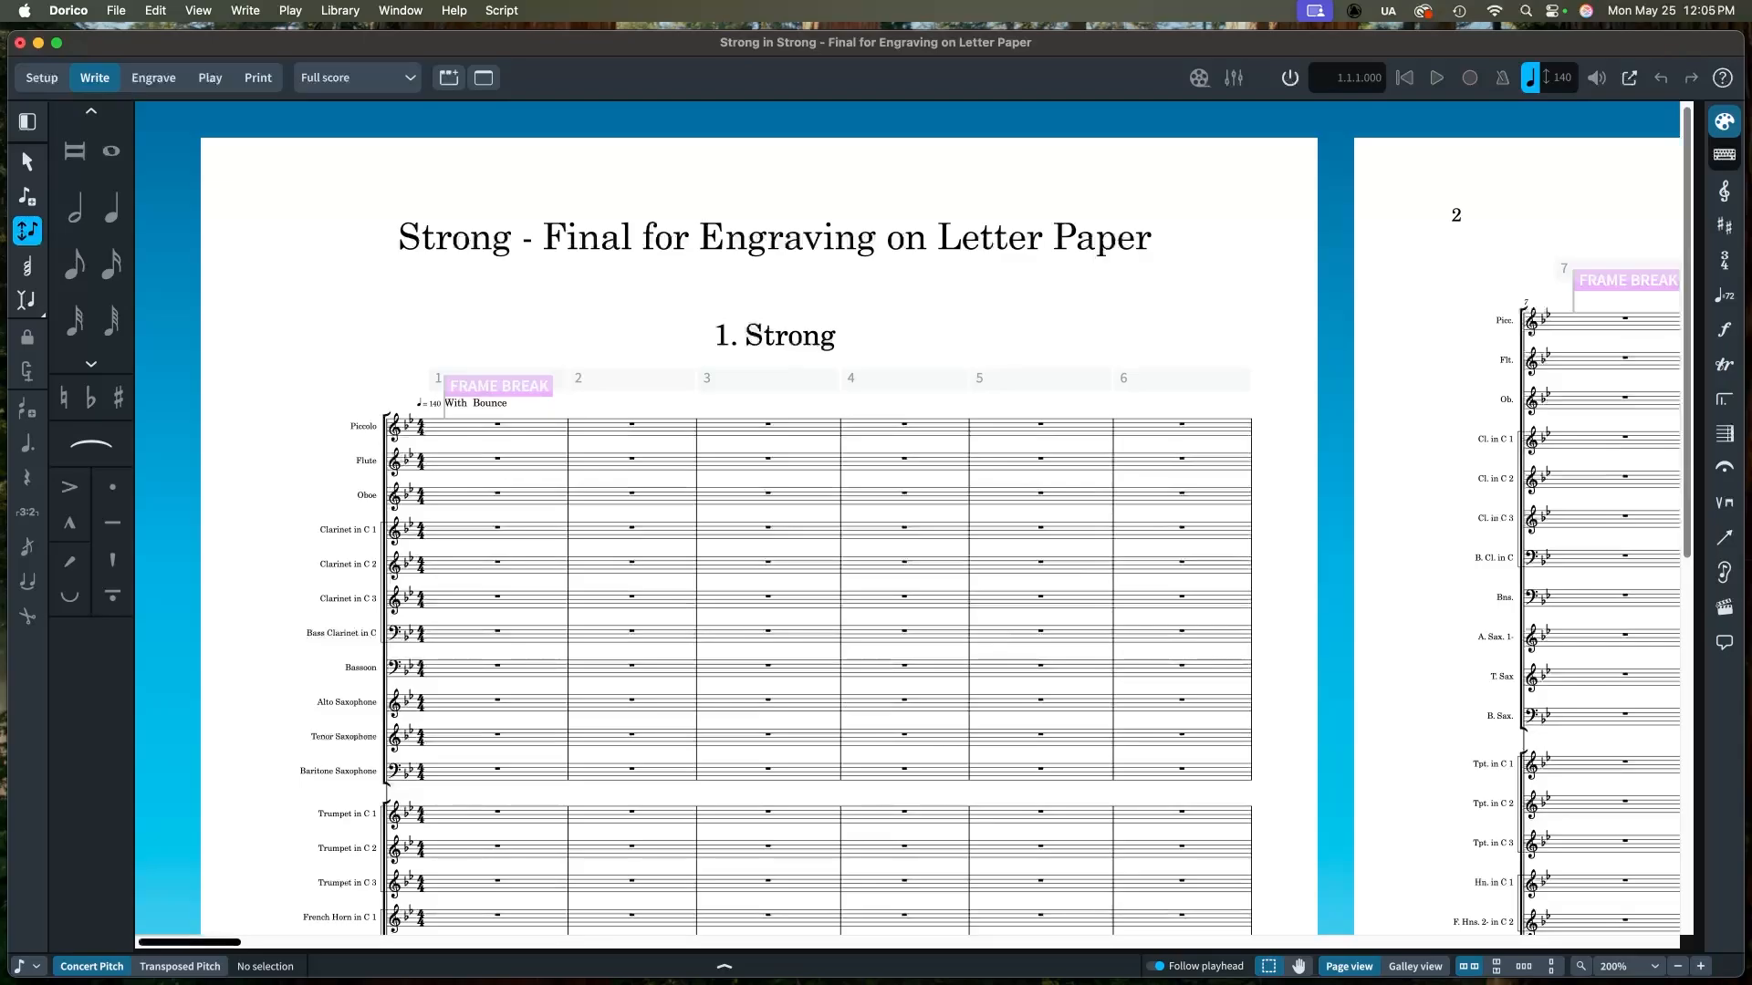
{"action": "mouse_move", "coordinate": [190, 943]}
{"action": "left_mouse_down"}
{"action": "mouse_move", "coordinate": [1618, 942]}
{"action": "mouse_move", "coordinate": [189, 943]}
{"action": "left_mouse_up"}
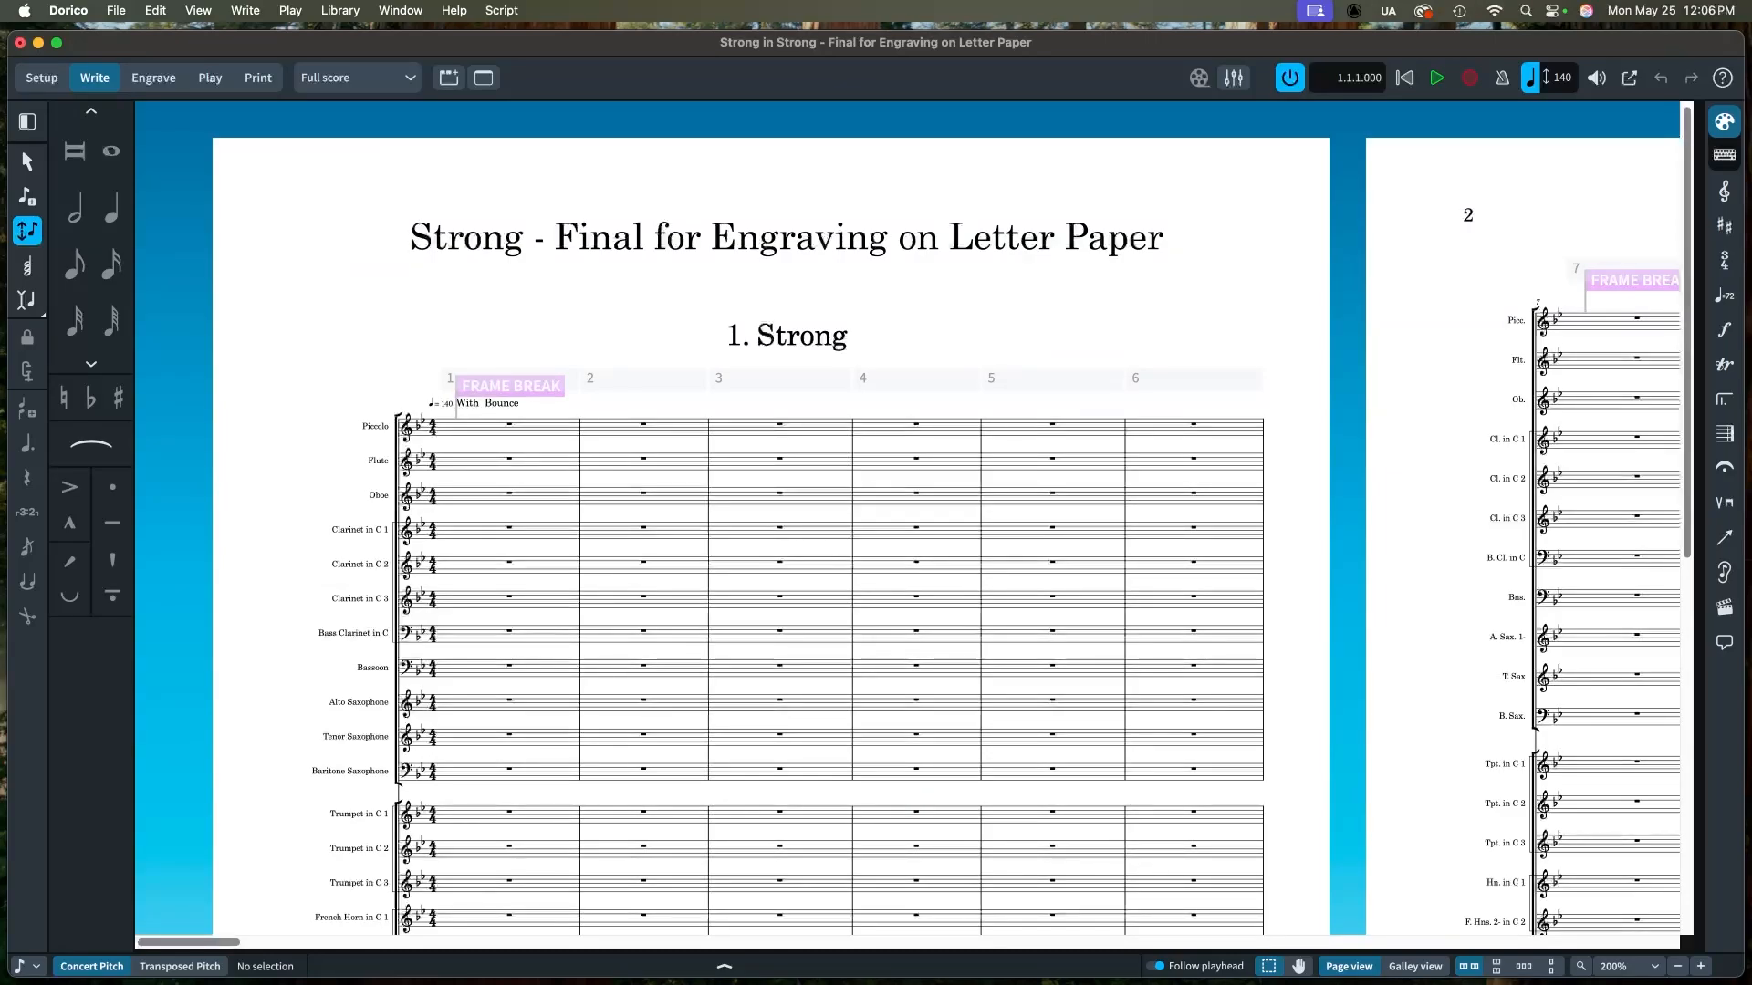
{"action": "left_click_drag", "start_coordinate": [189, 943], "coordinate": [832, 943]}
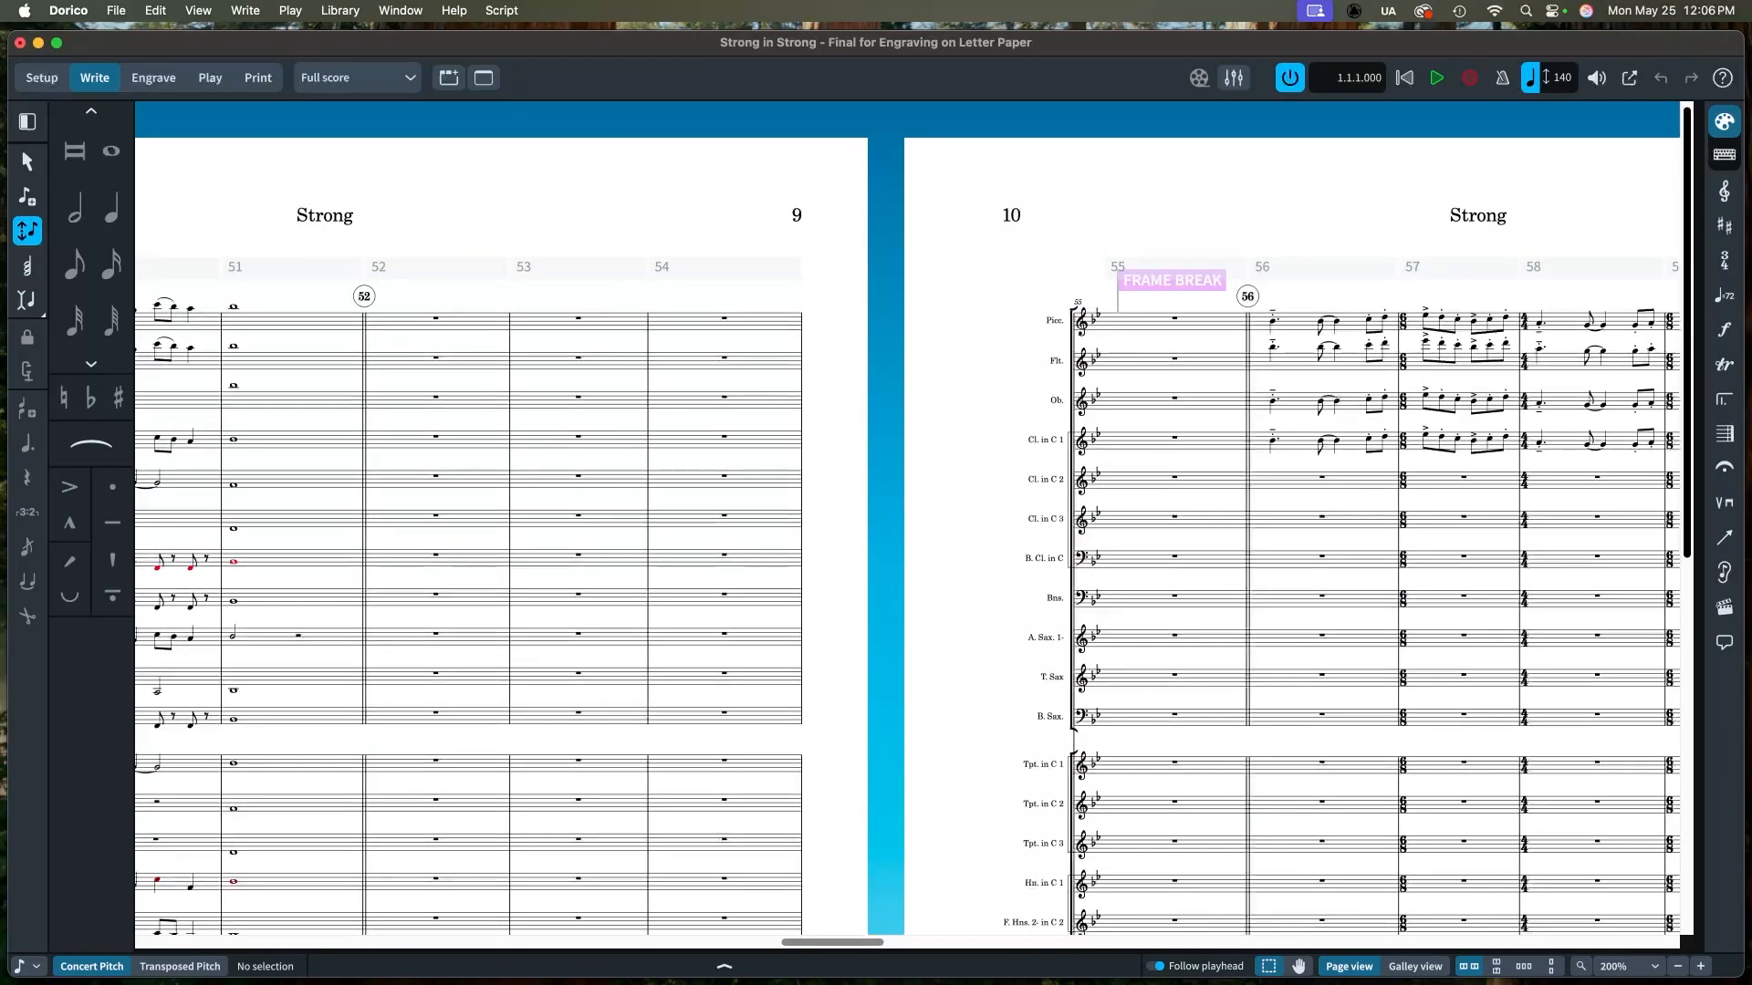
{"action": "scroll", "coordinate": [908, 520], "scroll_direction": "down", "scroll_amount": 10}
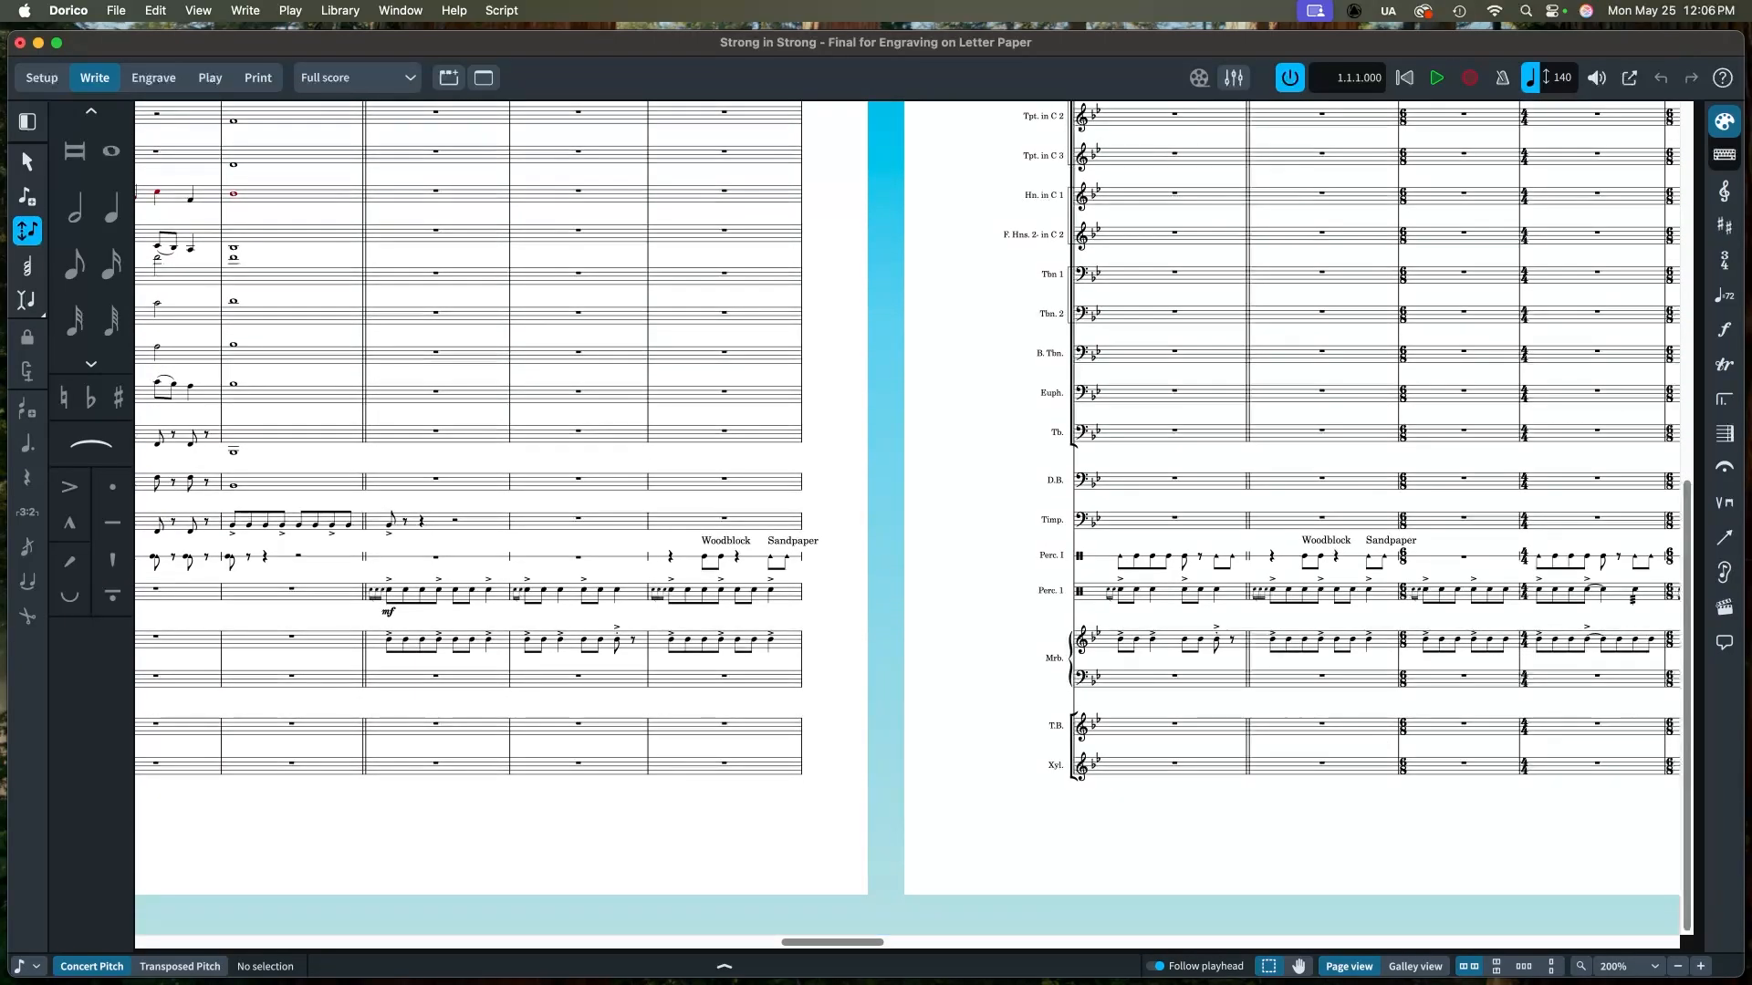
{"action": "left_click_drag", "start_coordinate": [832, 943], "coordinate": [189, 942]}
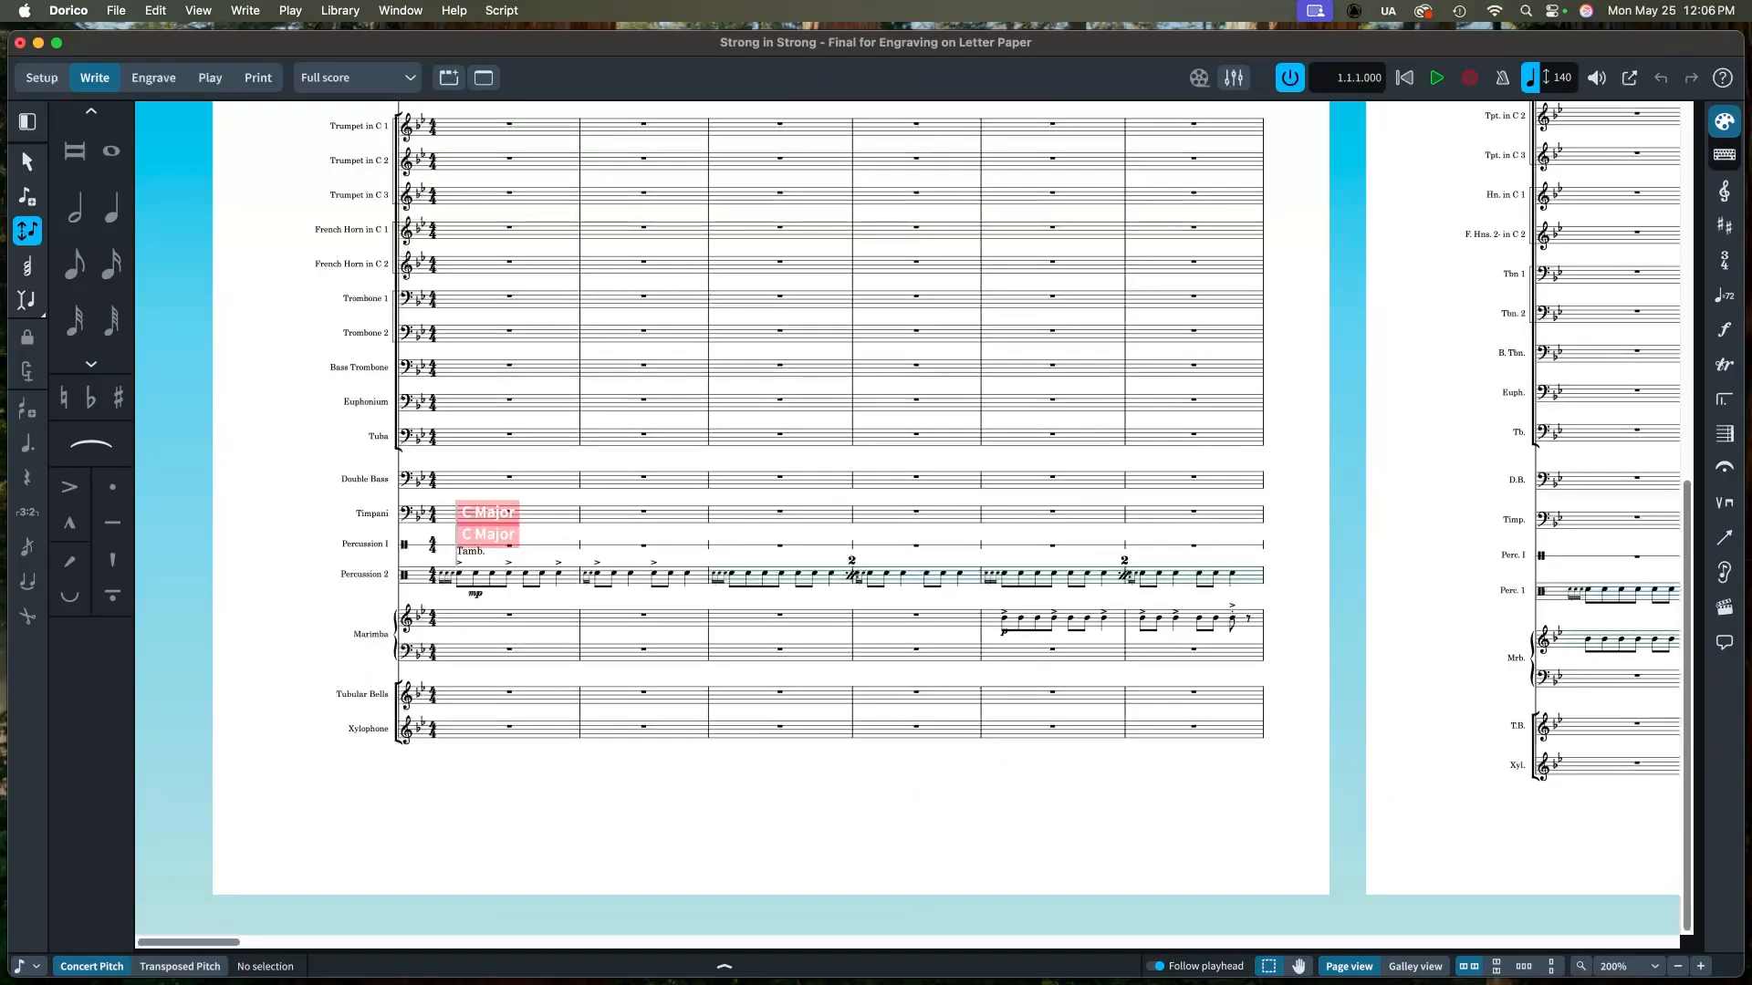
{"action": "scroll", "coordinate": [912, 520], "scroll_direction": "up", "scroll_amount": 10}
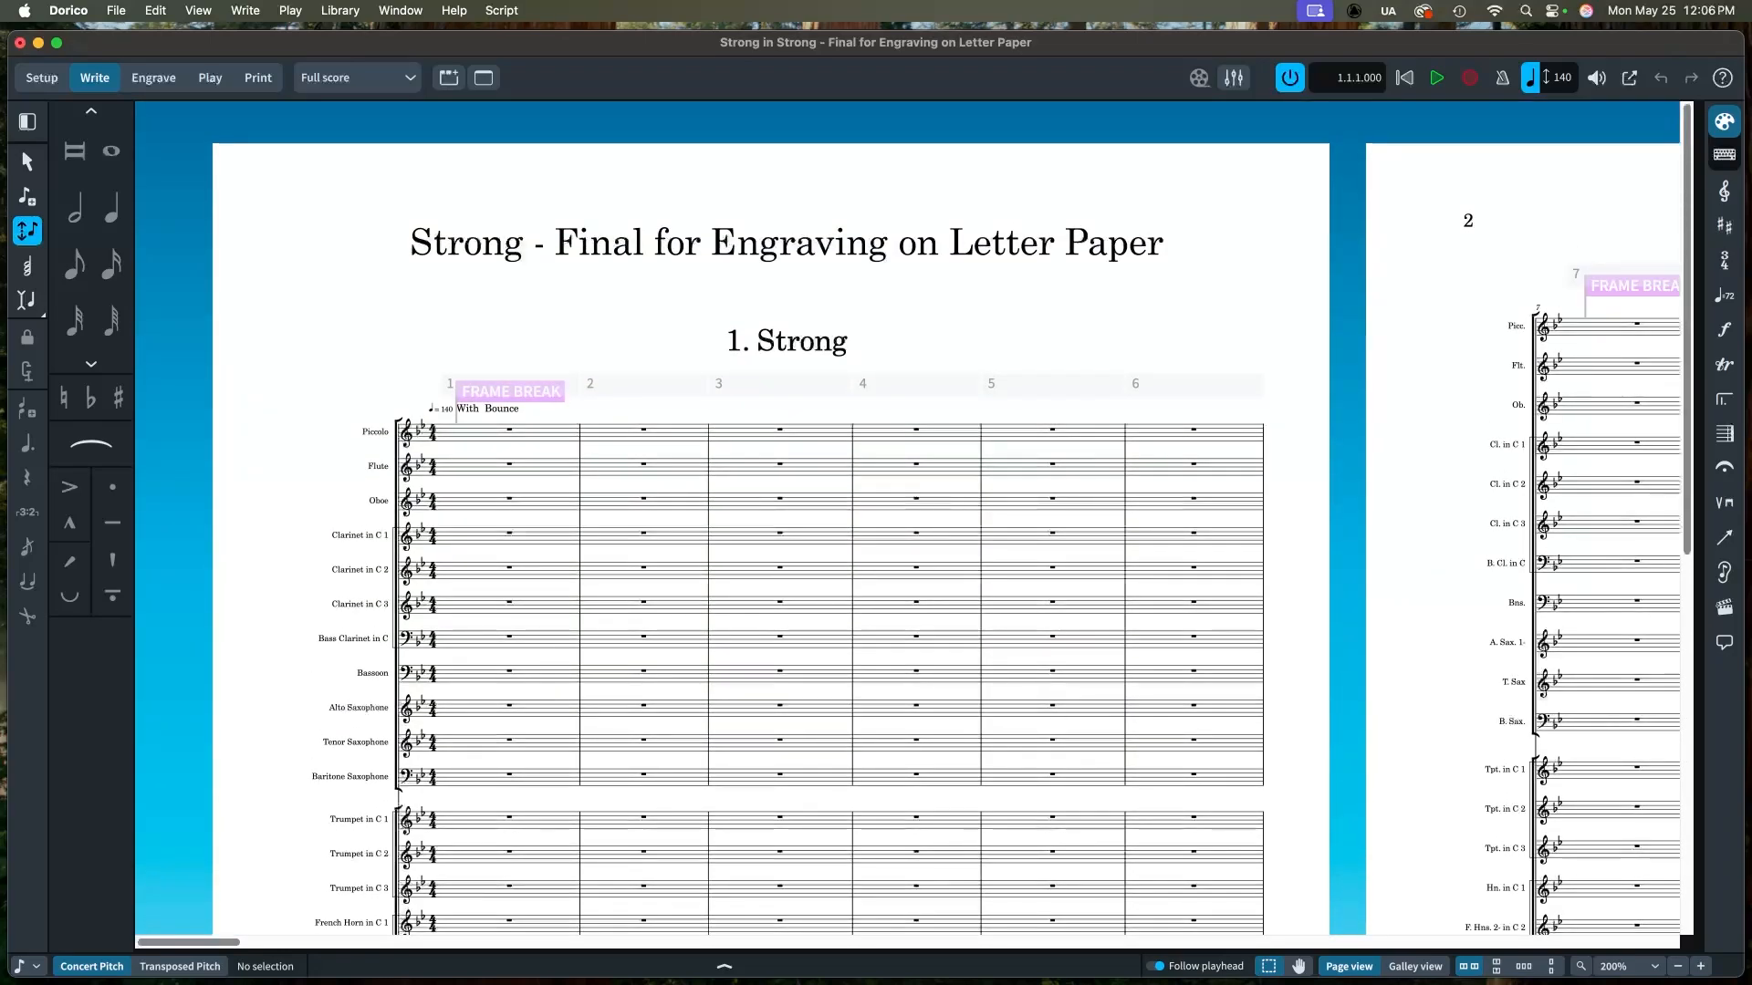
Step: Switch to Setup mode and inspect the player list, expanding the Clarinet, Bassoon and Tuba players
{"action": "left_click", "coordinate": [42, 77]}
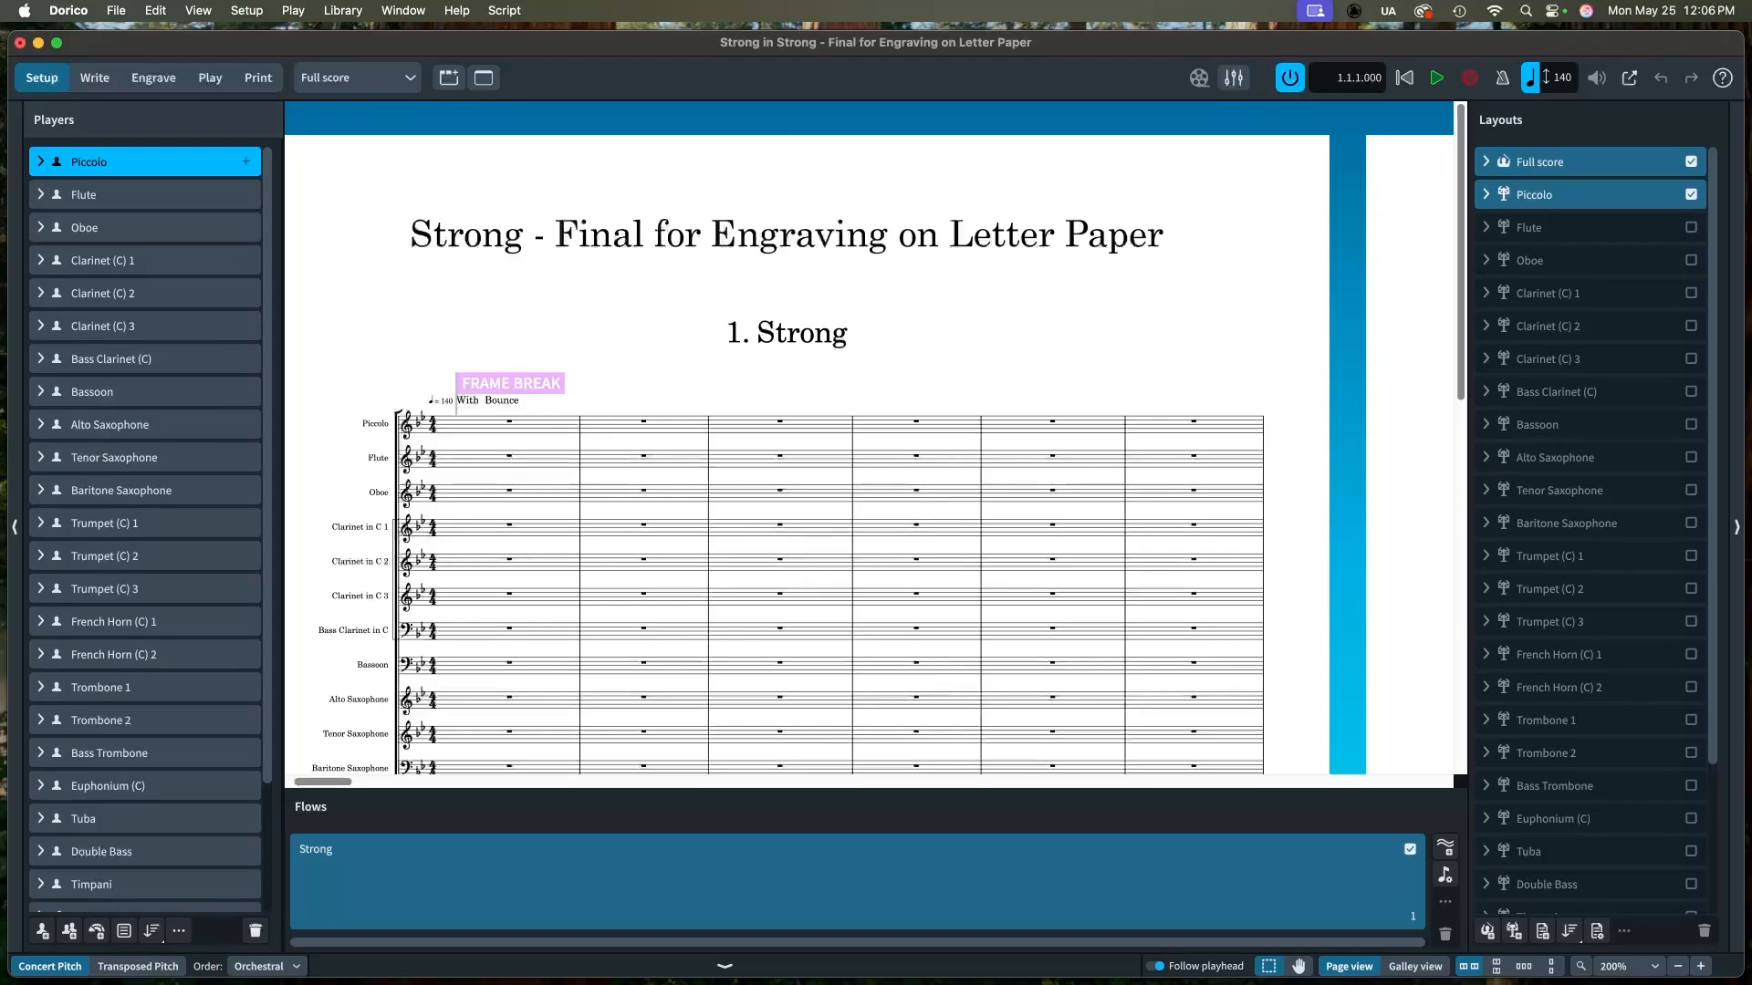
{"action": "scroll", "coordinate": [146, 529], "scroll_direction": "down", "scroll_amount": 5}
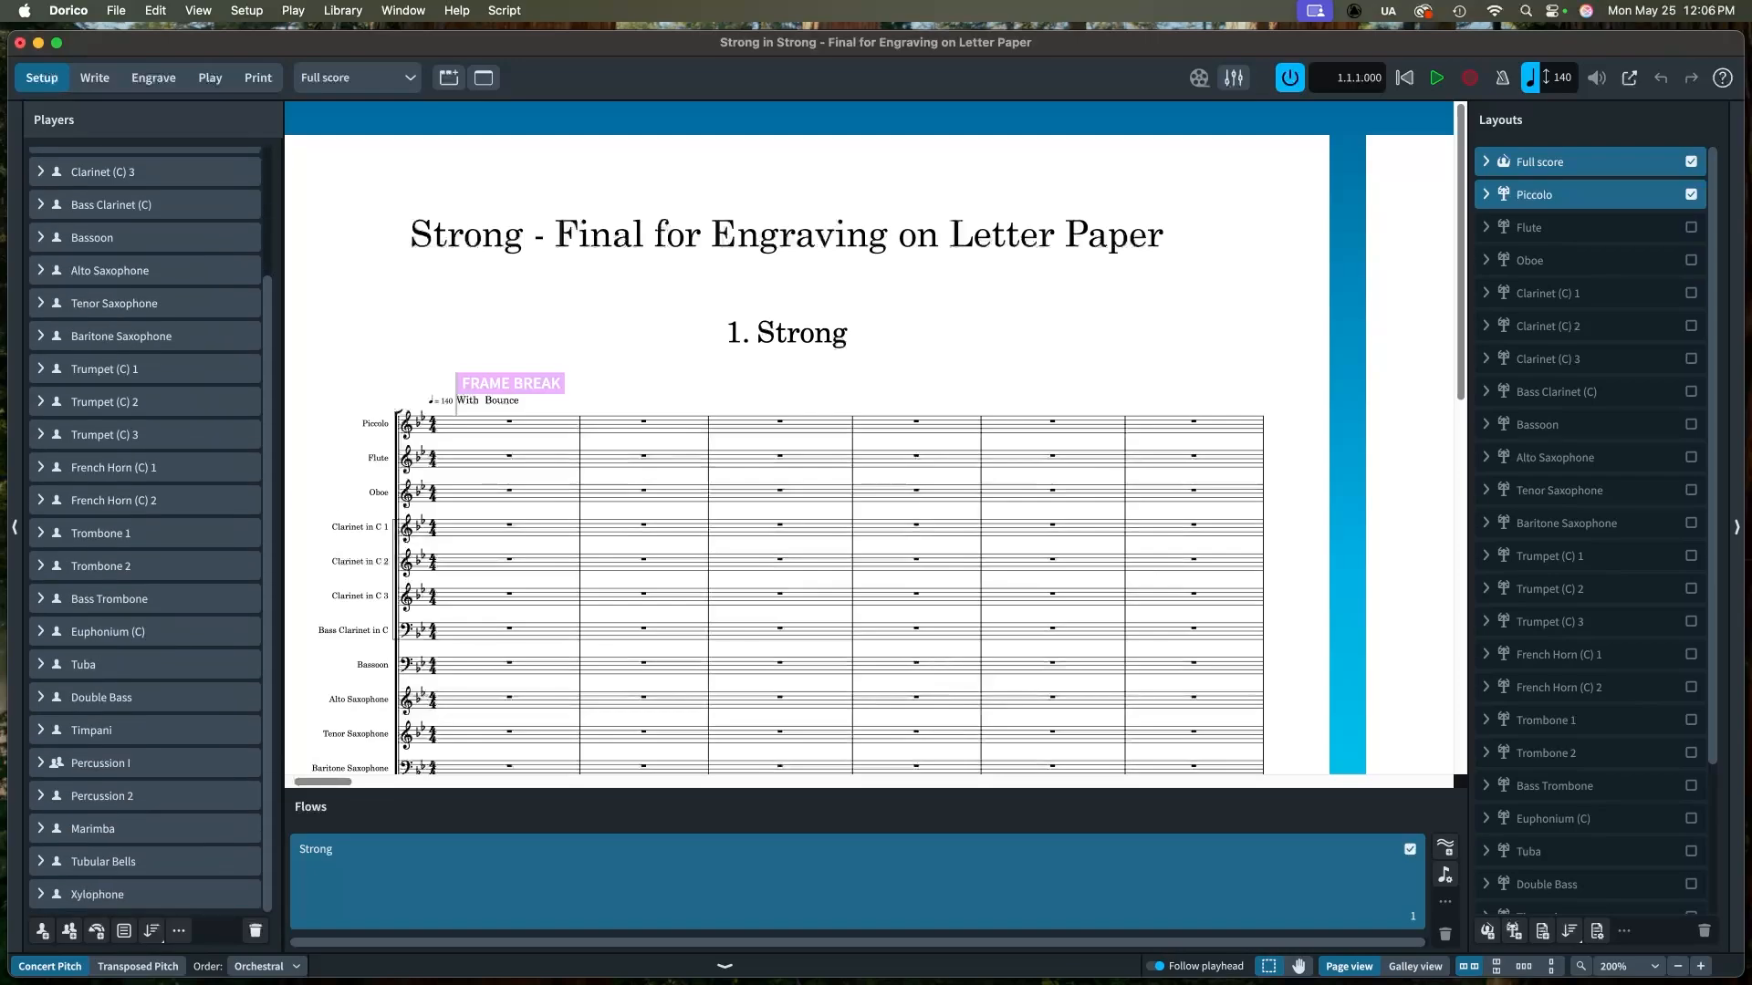
{"action": "scroll", "coordinate": [146, 274], "scroll_direction": "up", "scroll_amount": 5}
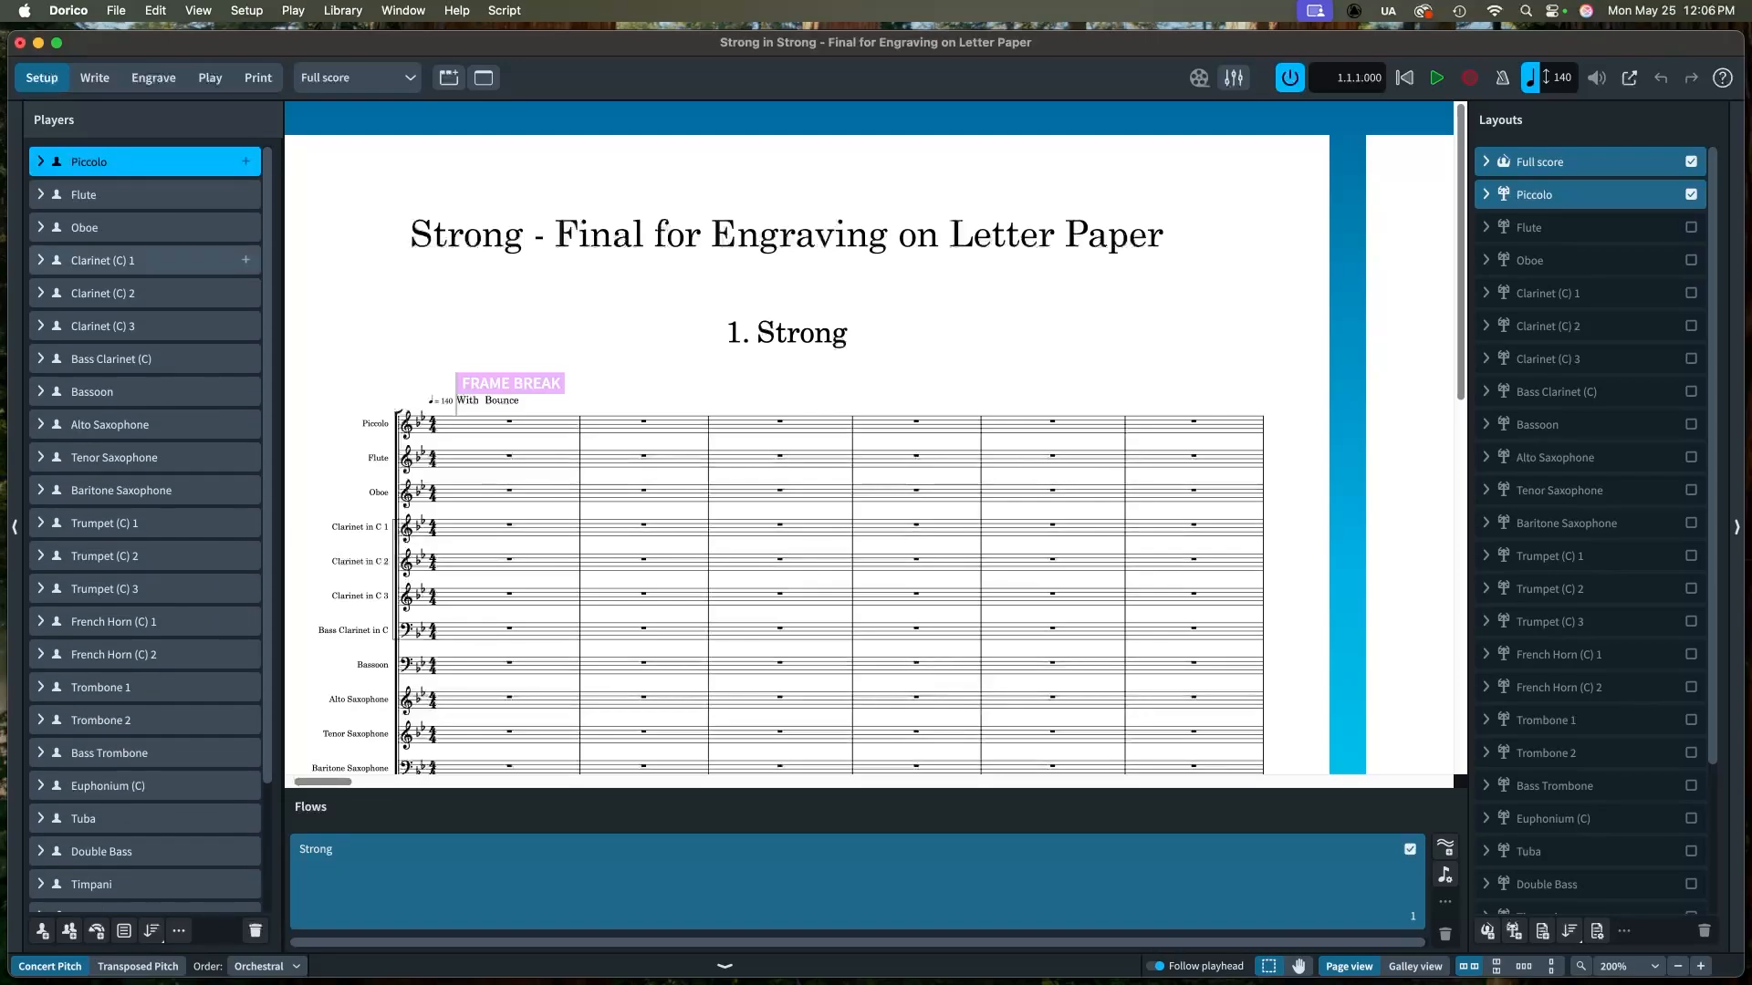
{"action": "left_click", "coordinate": [40, 260]}
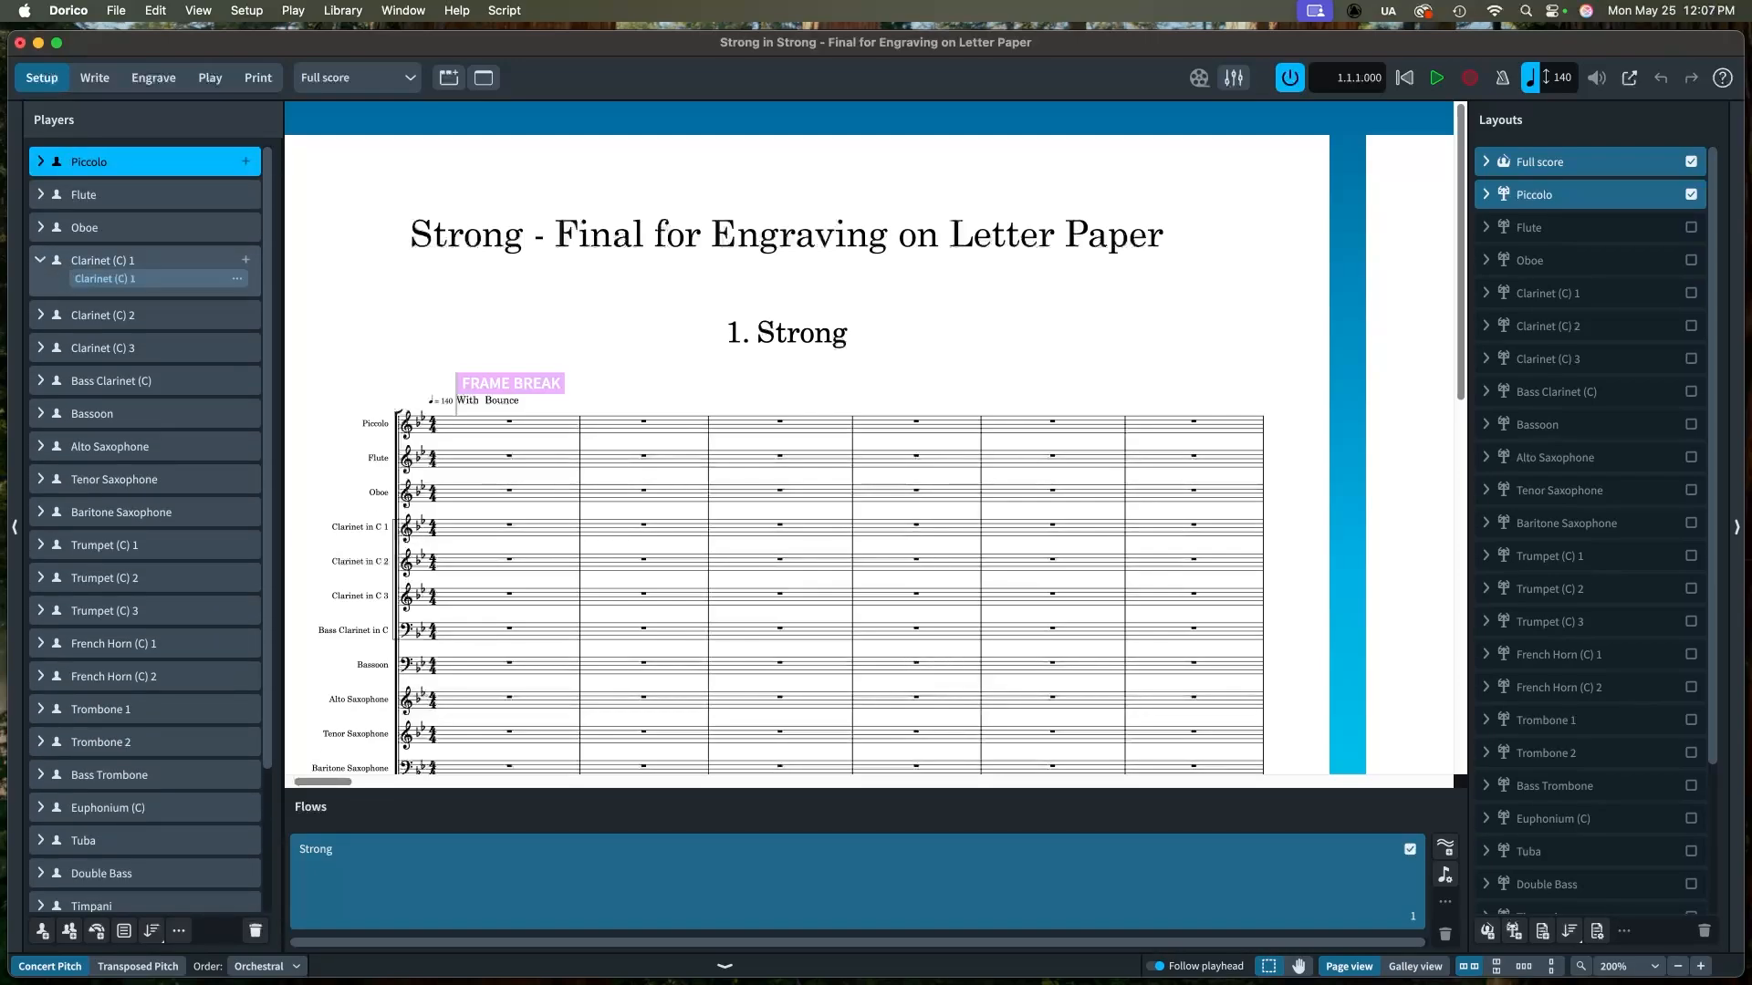
{"action": "left_click", "coordinate": [40, 260]}
{"action": "left_click", "coordinate": [40, 293]}
{"action": "left_click", "coordinate": [41, 293]}
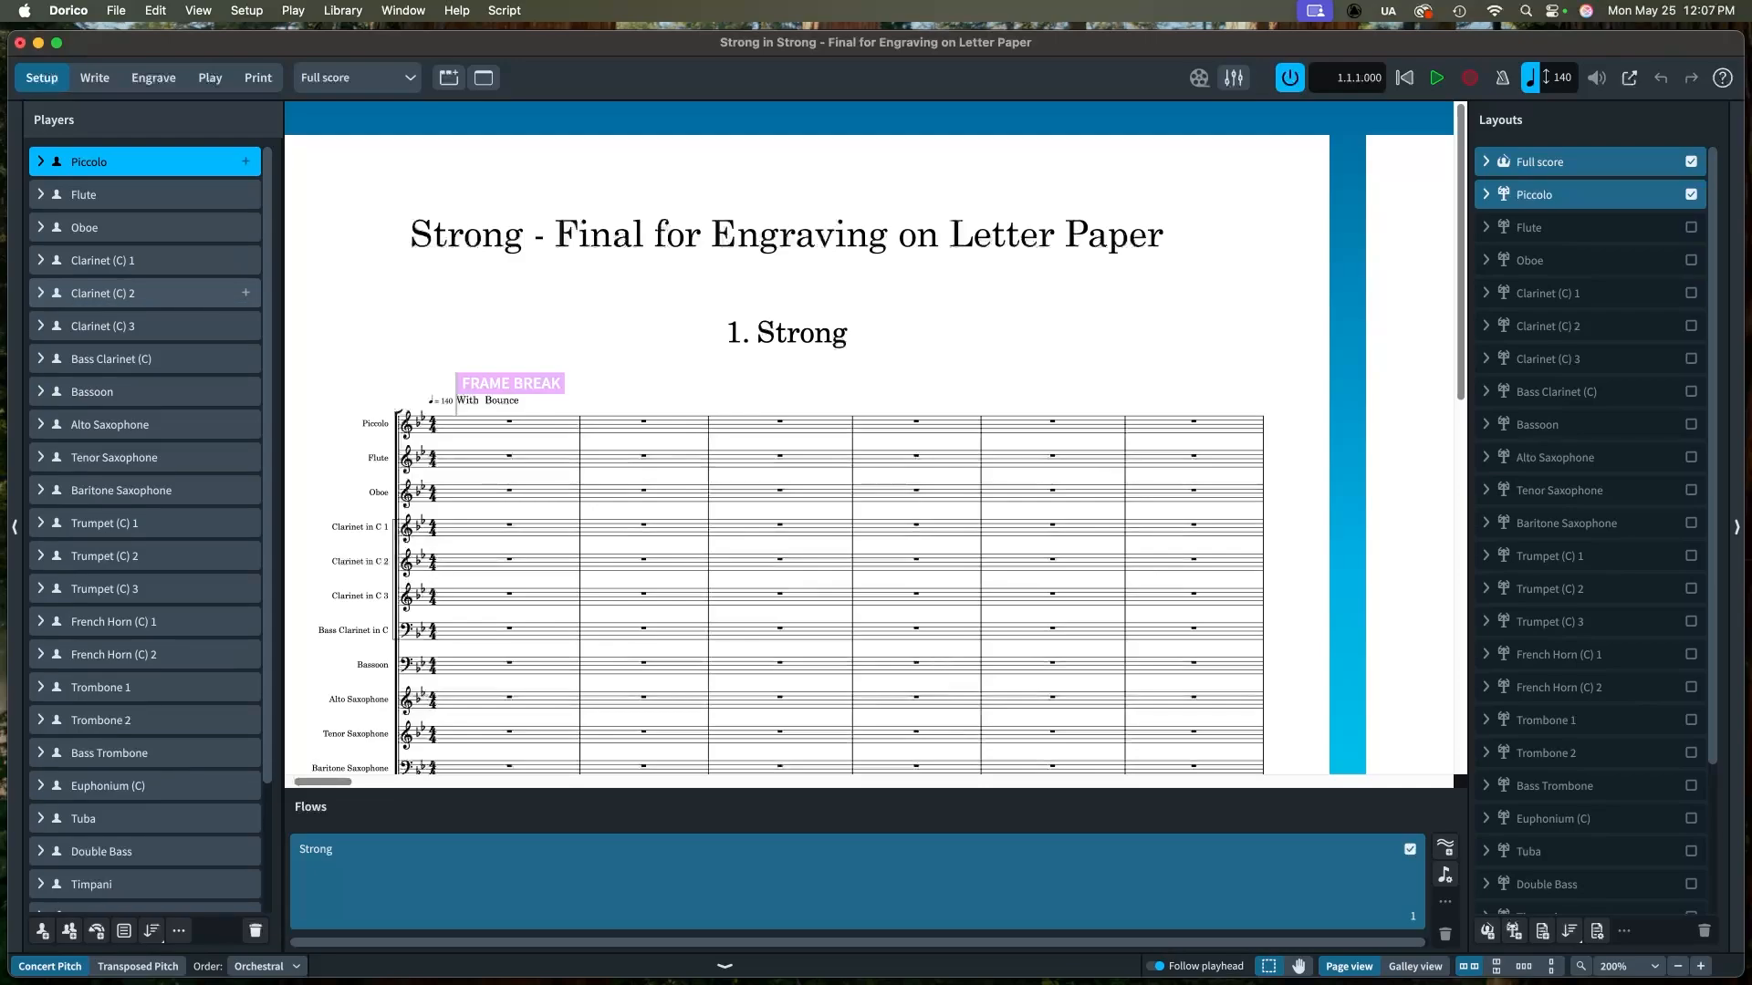
{"action": "left_click", "coordinate": [40, 325]}
{"action": "left_click", "coordinate": [40, 326]}
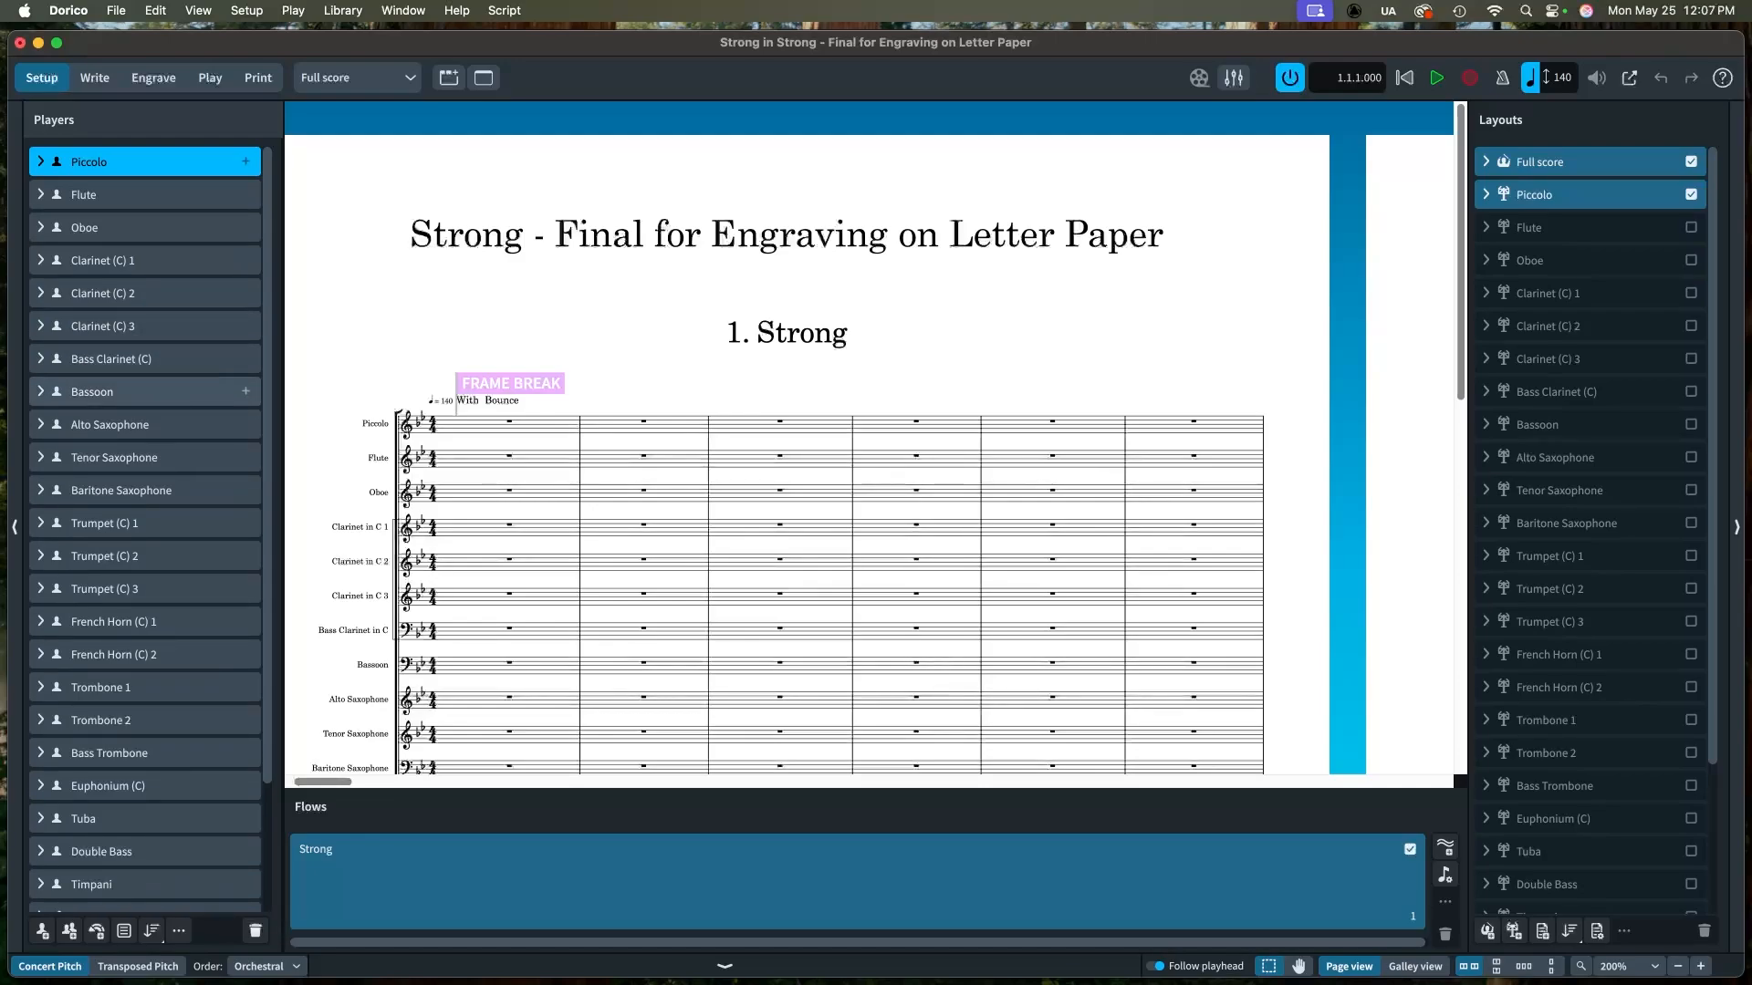
{"action": "scroll", "coordinate": [146, 474], "scroll_direction": "down", "scroll_amount": 1}
{"action": "scroll", "coordinate": [146, 529], "scroll_direction": "down", "scroll_amount": 5}
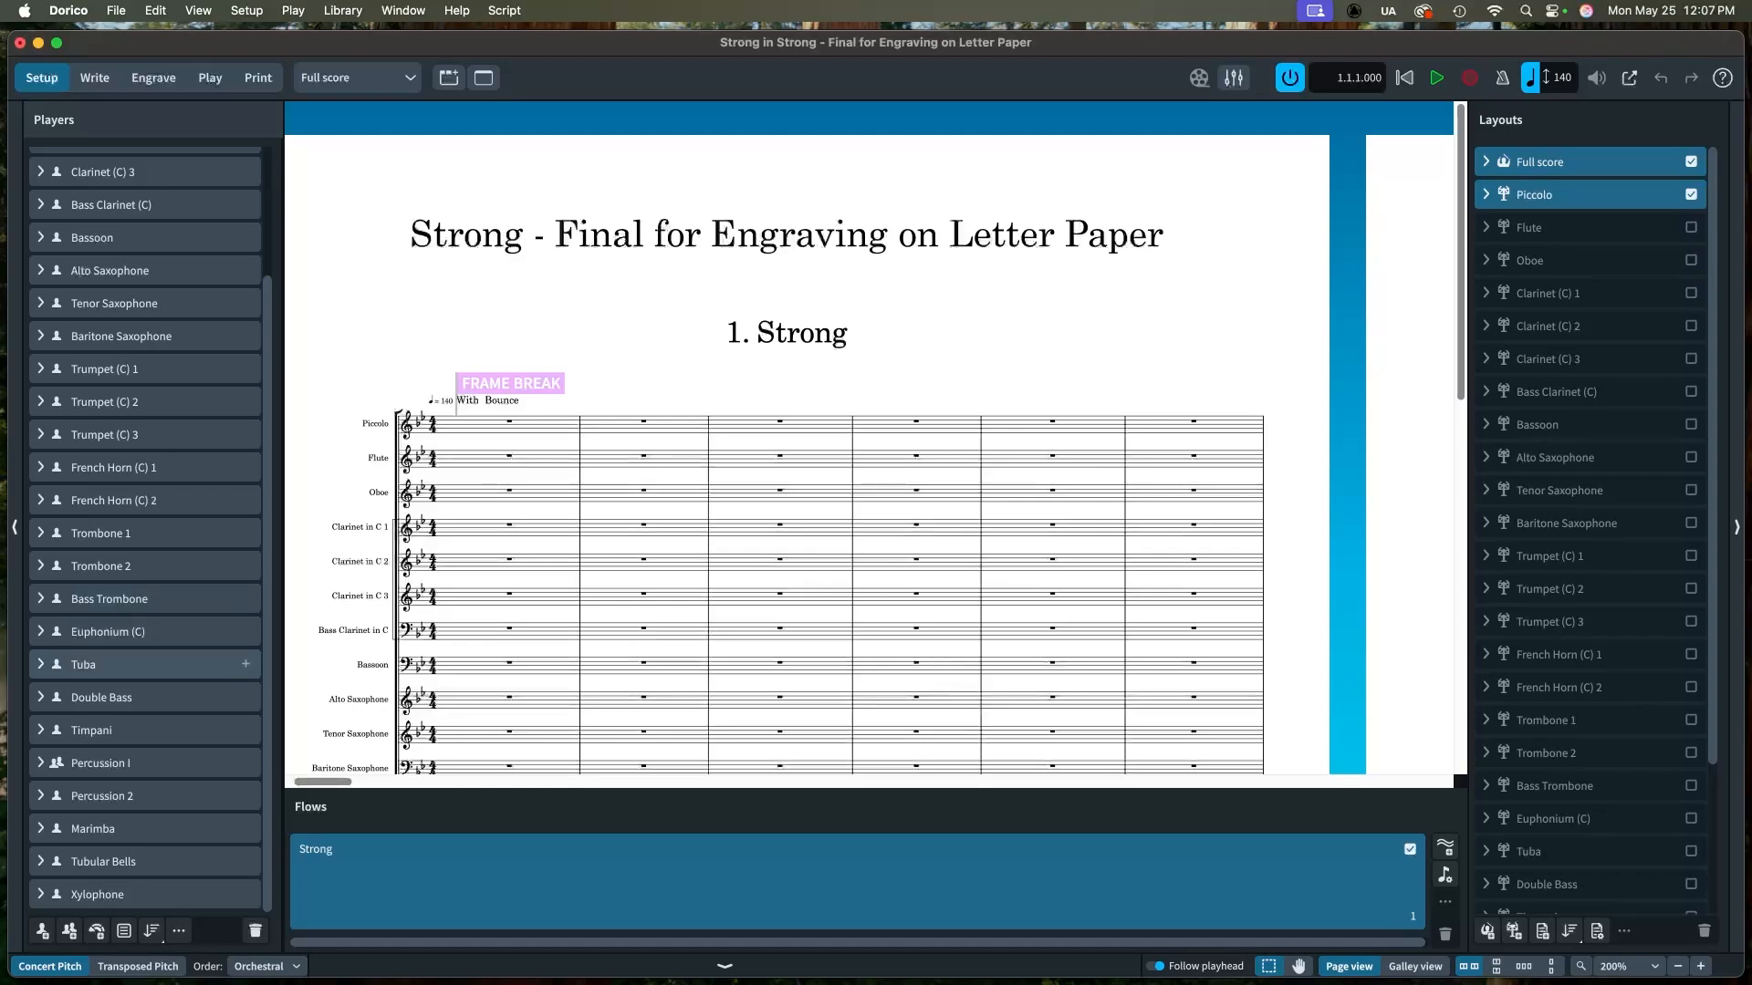
{"action": "left_click", "coordinate": [41, 632]}
{"action": "left_click", "coordinate": [40, 631]}
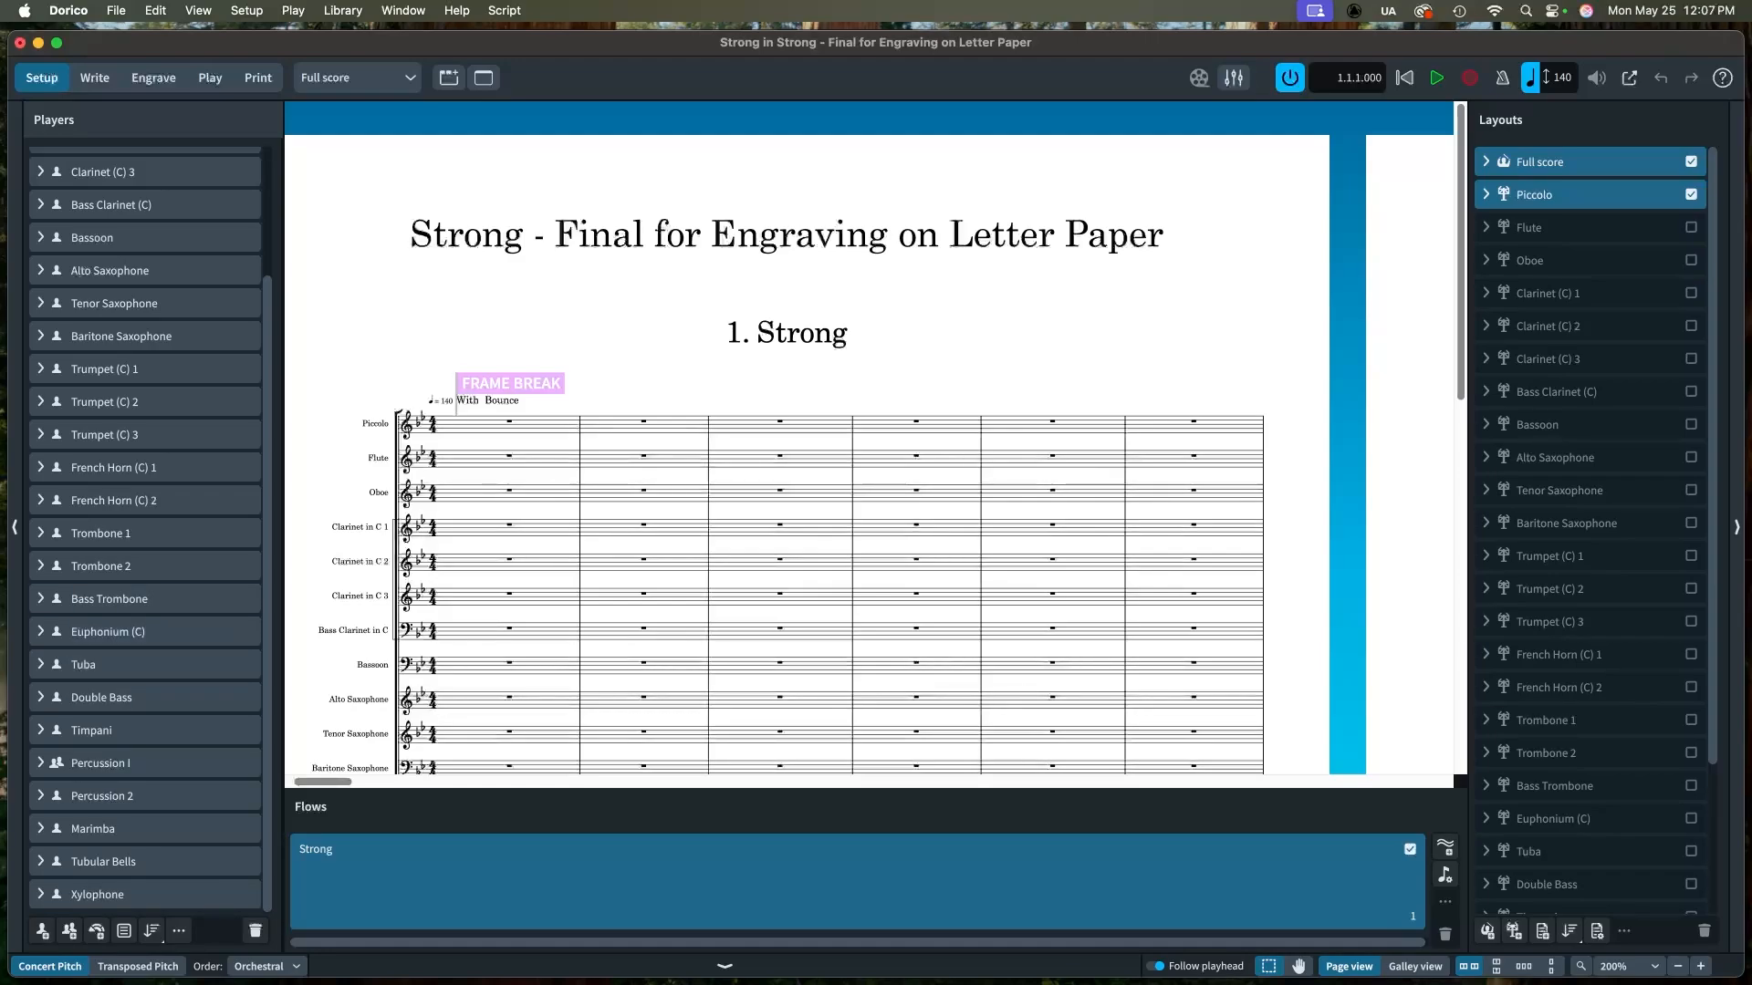
{"action": "scroll", "coordinate": [146, 523], "scroll_direction": "up", "scroll_amount": 5}
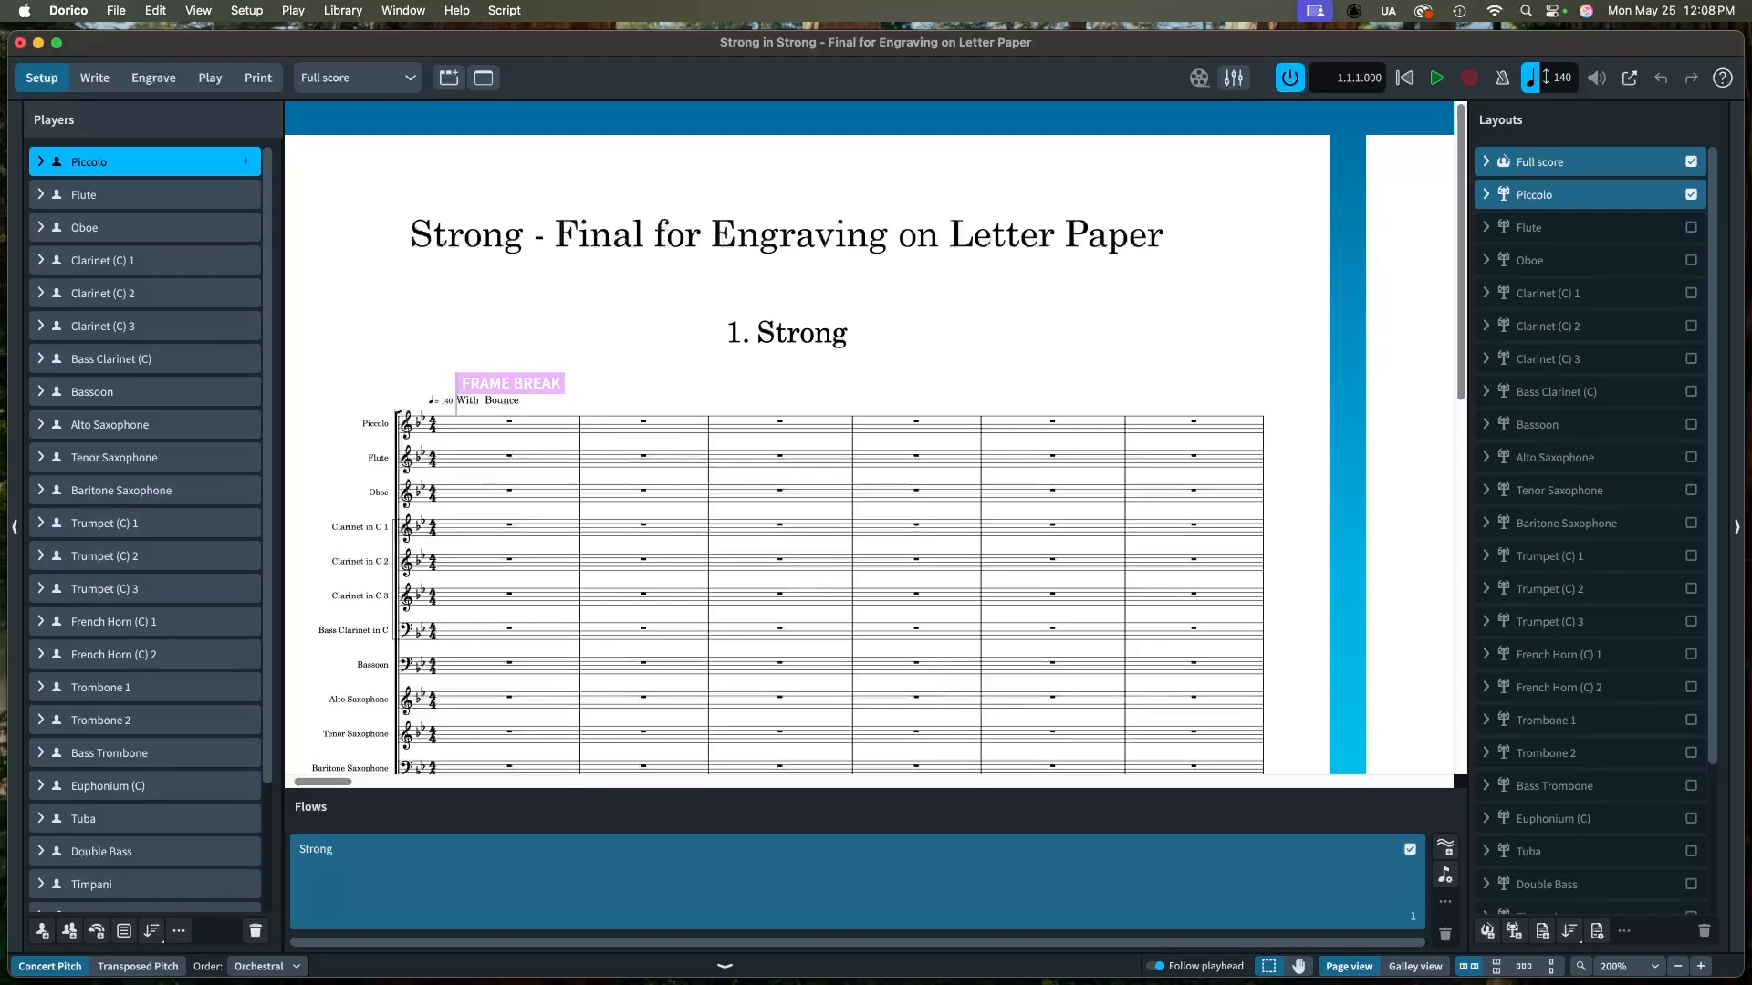
{"action": "scroll", "coordinate": [144, 529], "scroll_direction": "down", "scroll_amount": 4}
{"action": "scroll", "coordinate": [144, 530], "scroll_direction": "up", "scroll_amount": 4}
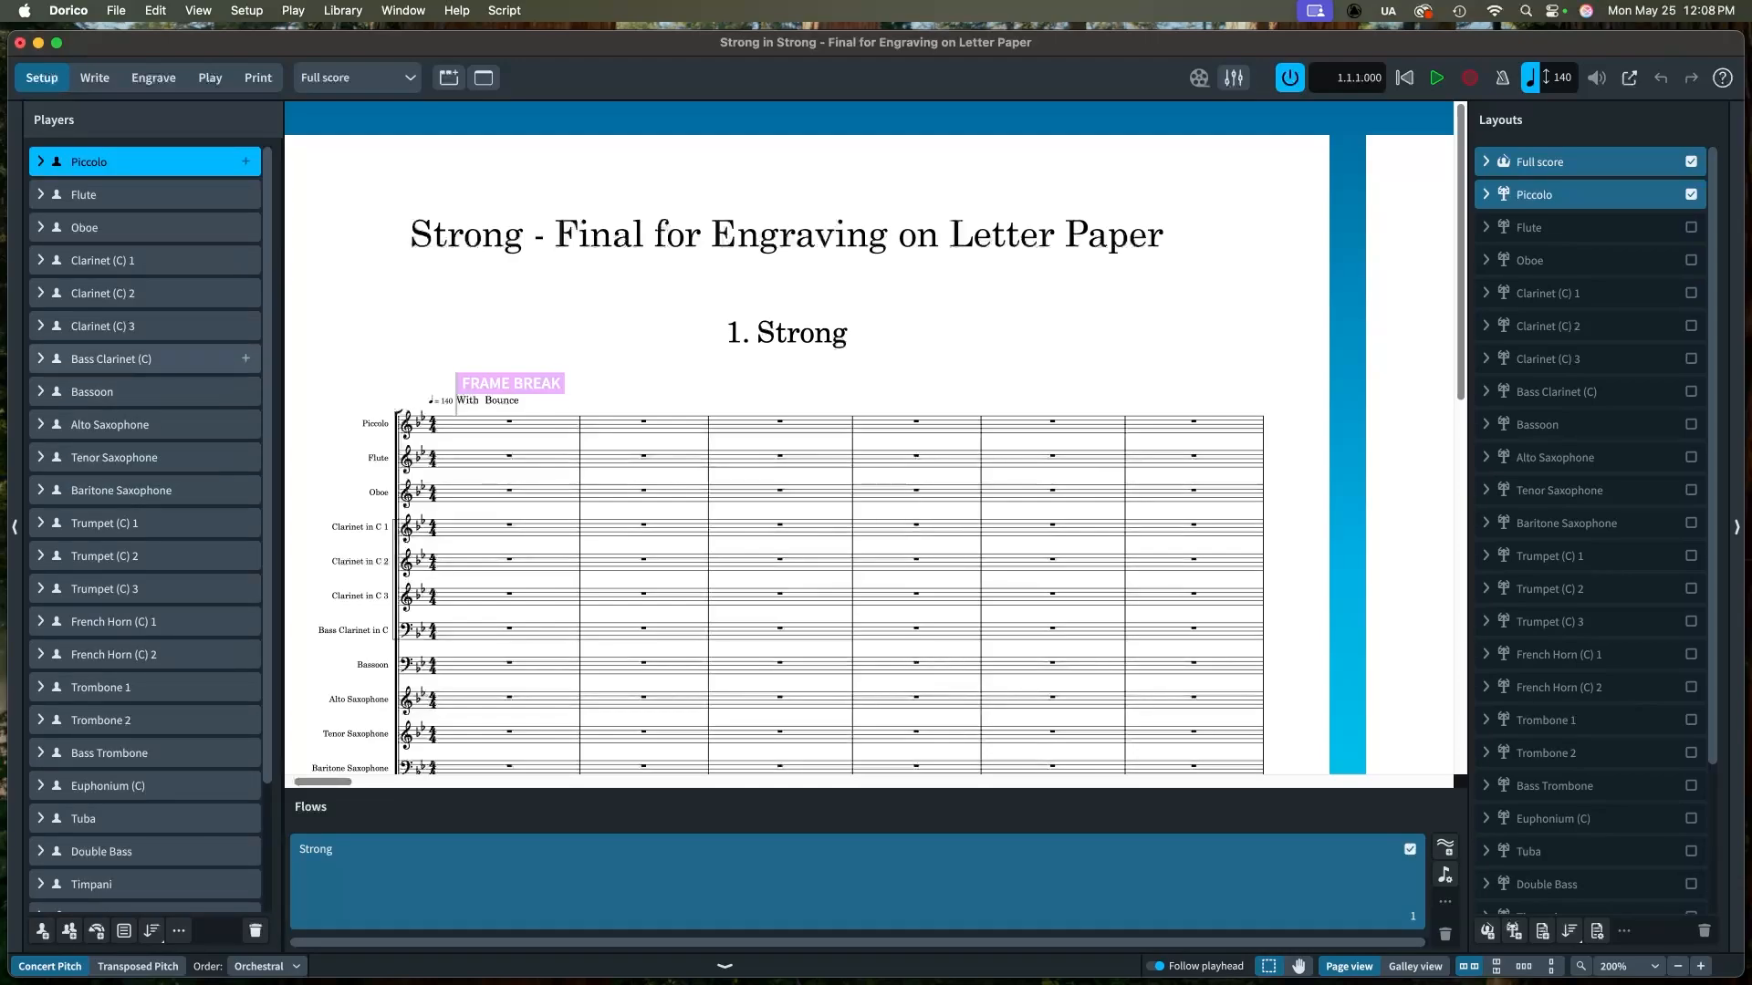
{"action": "left_click", "coordinate": [40, 161]}
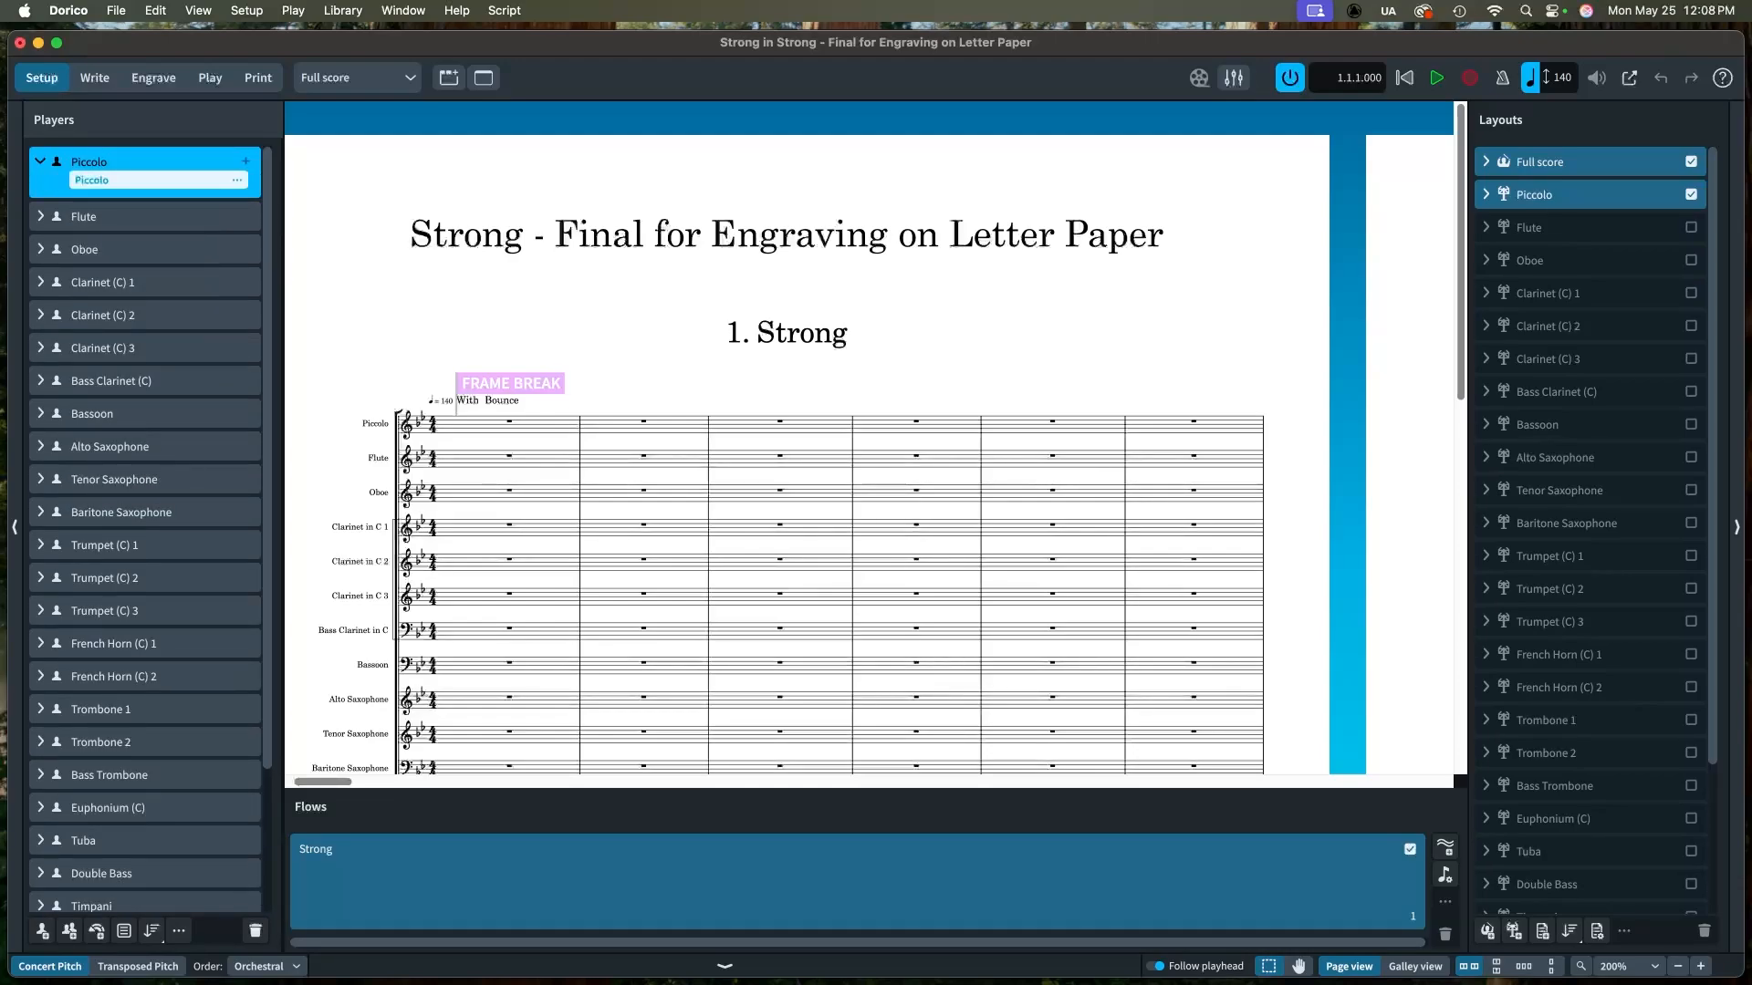
{"action": "left_click", "coordinate": [40, 161]}
Step: Change the Clarinet (C) 1 player's instrument to a B Flat Clarinet
{"action": "left_click", "coordinate": [40, 260]}
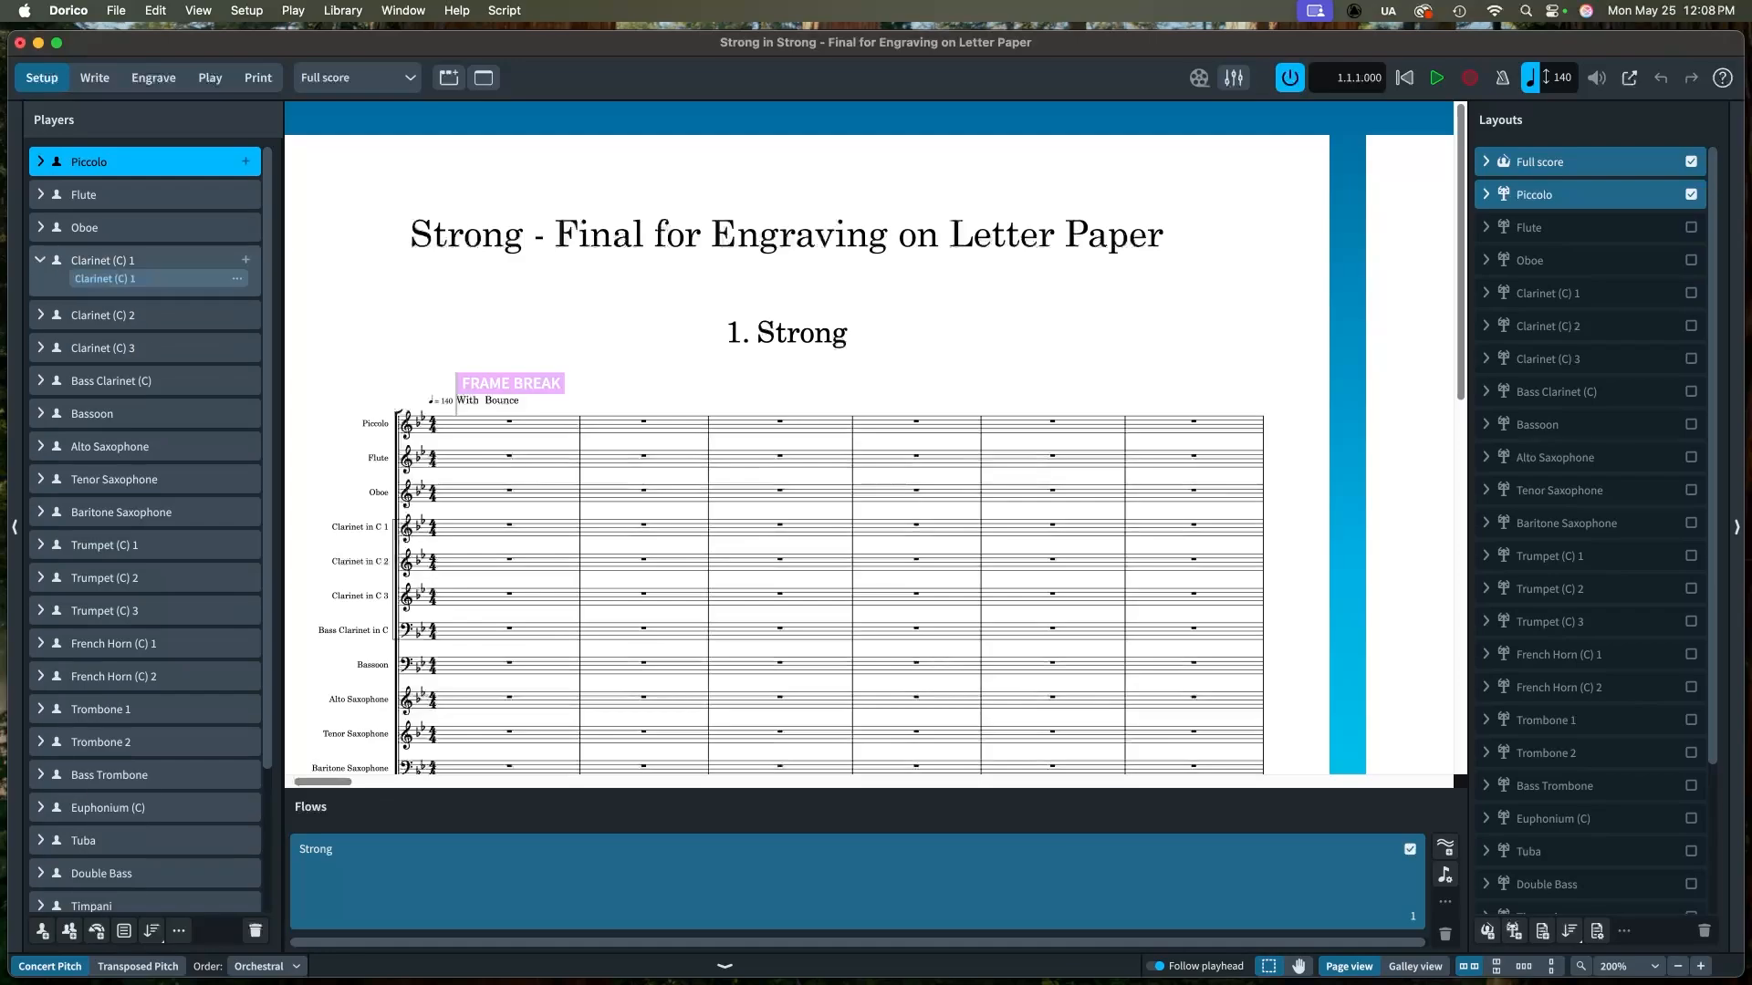
{"action": "left_click", "coordinate": [237, 279]}
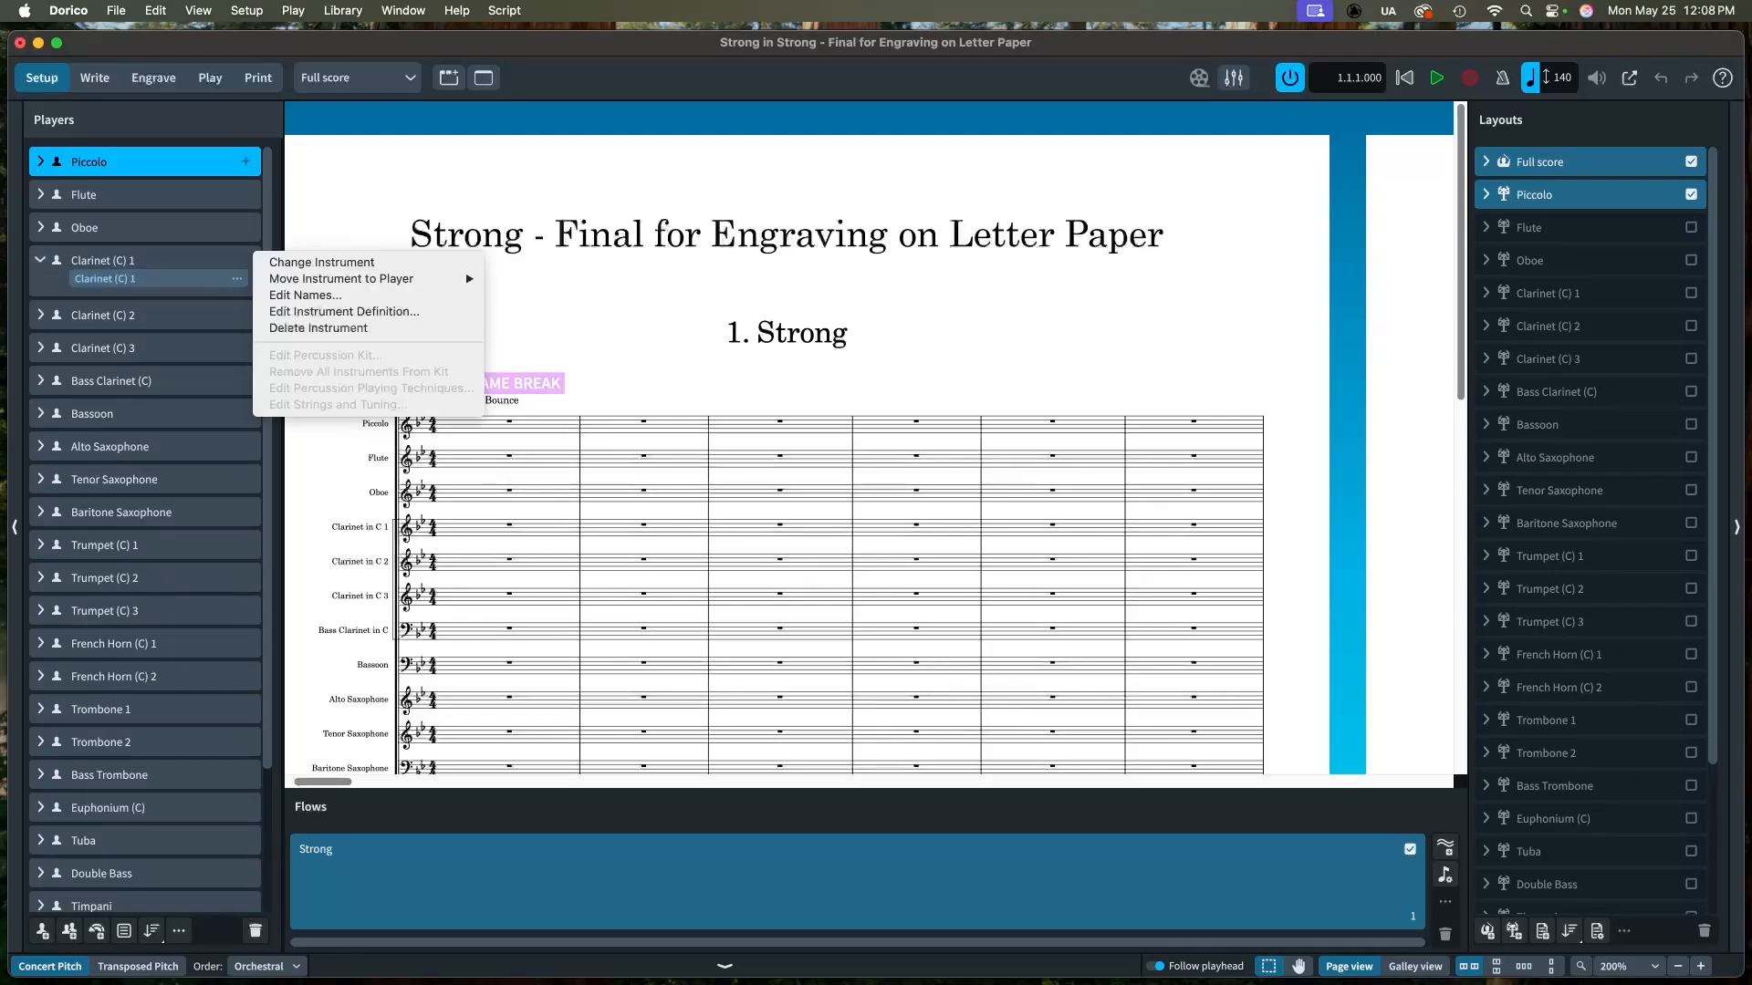
{"action": "left_click", "coordinate": [321, 262]}
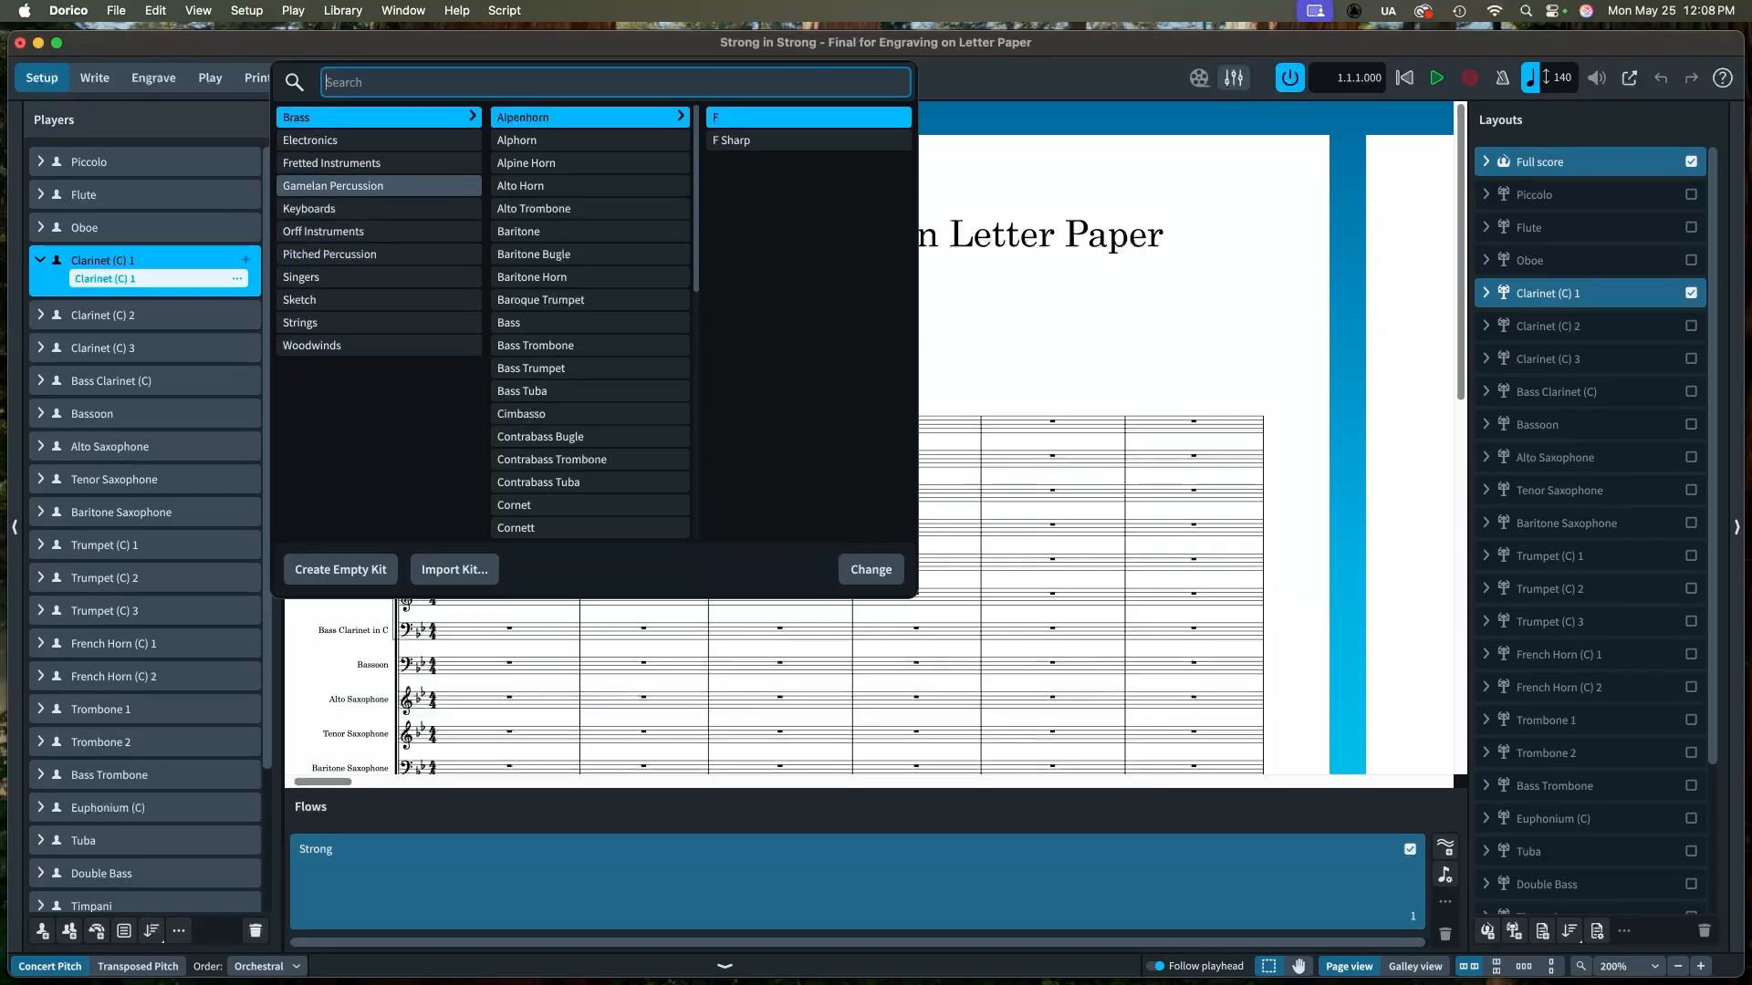
{"action": "left_click", "coordinate": [379, 344]}
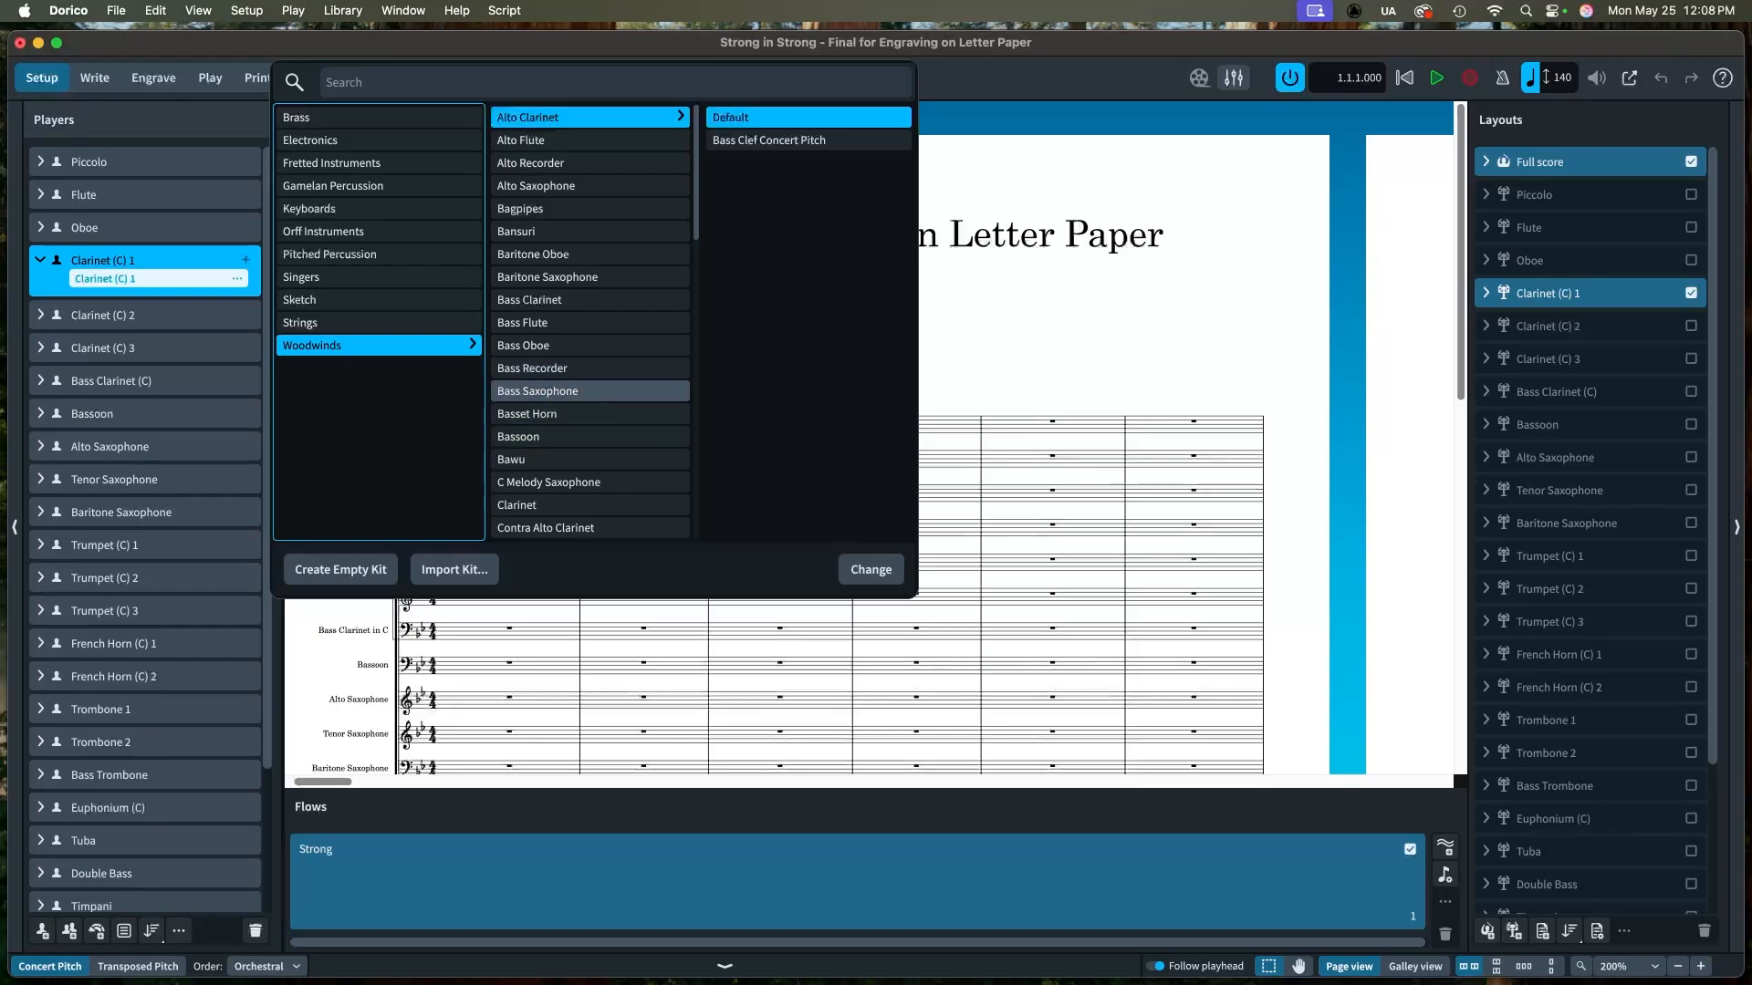
{"action": "scroll", "coordinate": [590, 420], "scroll_direction": "down", "scroll_amount": 2}
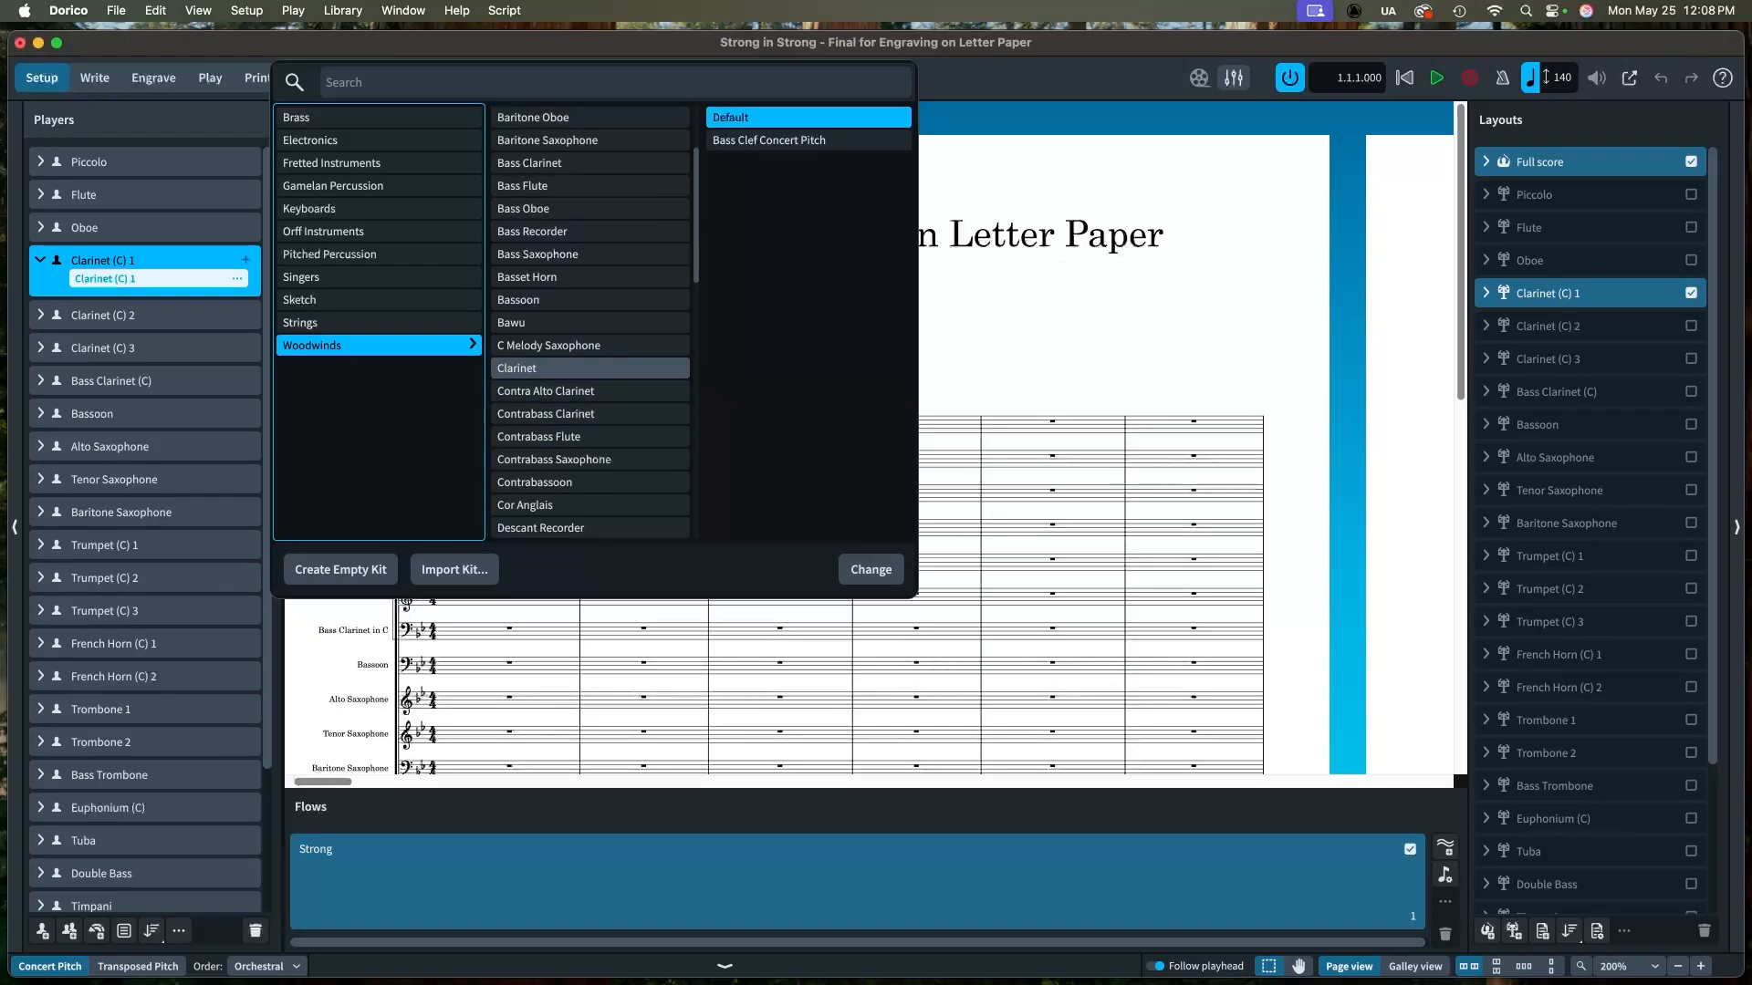
{"action": "left_click", "coordinate": [590, 368]}
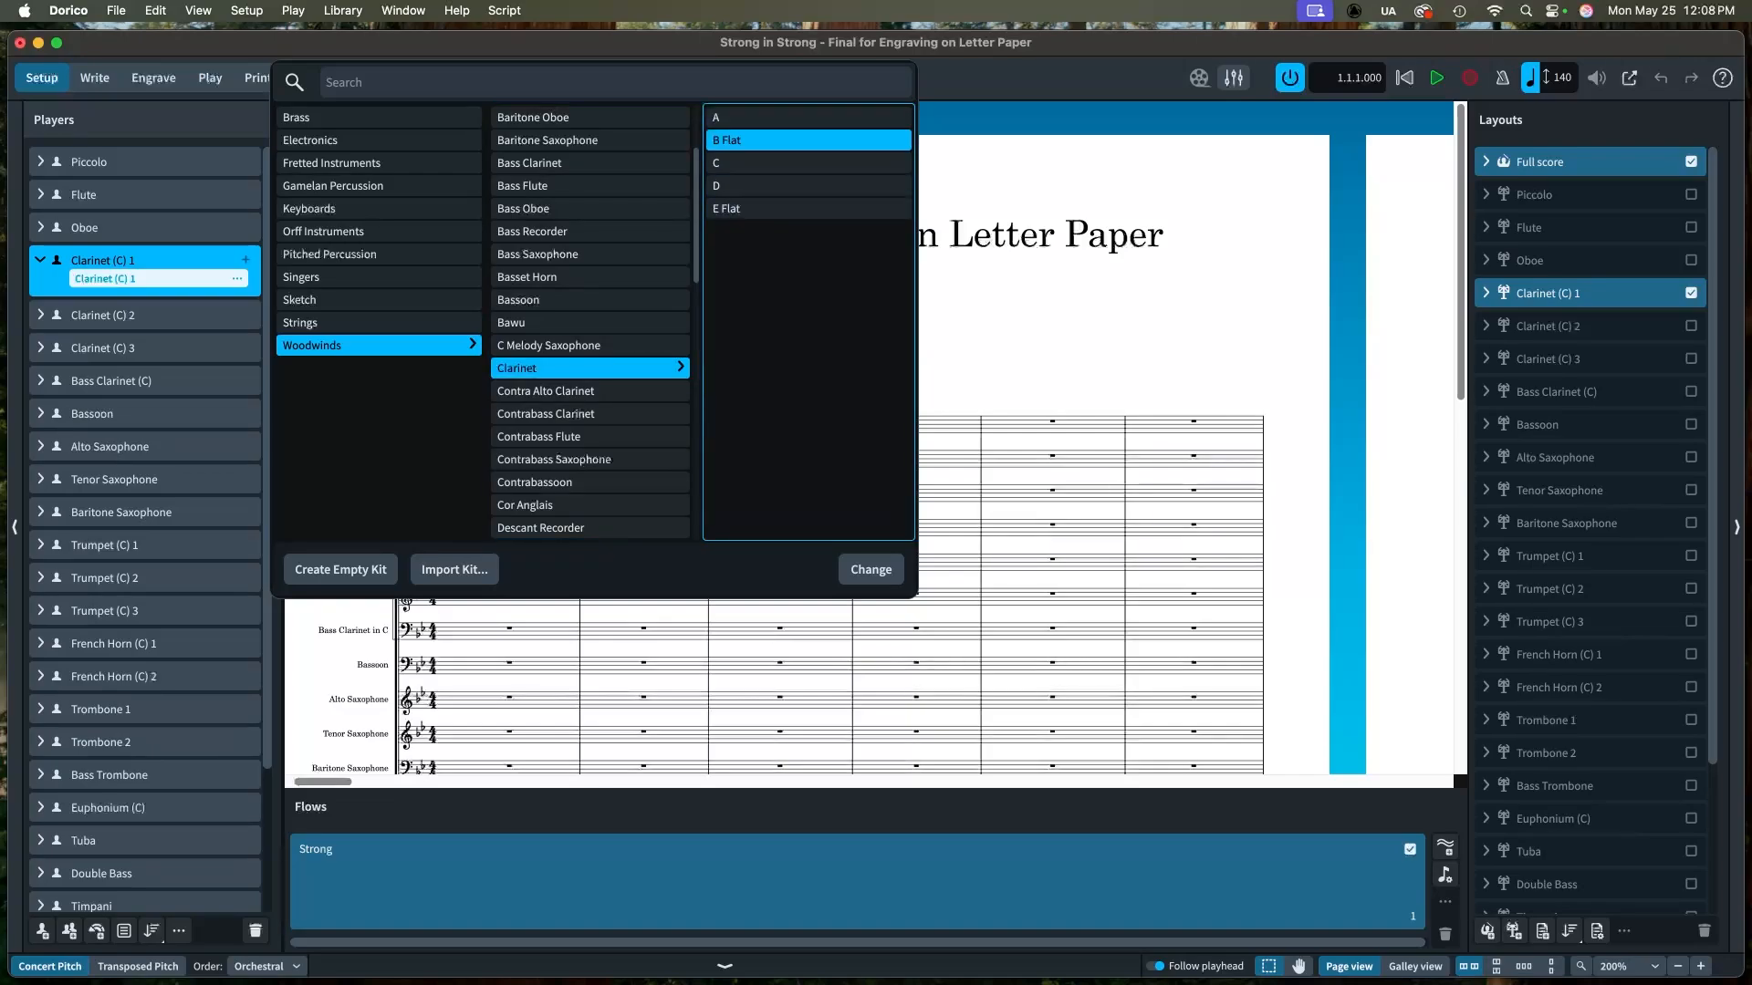
{"action": "left_click", "coordinate": [870, 570]}
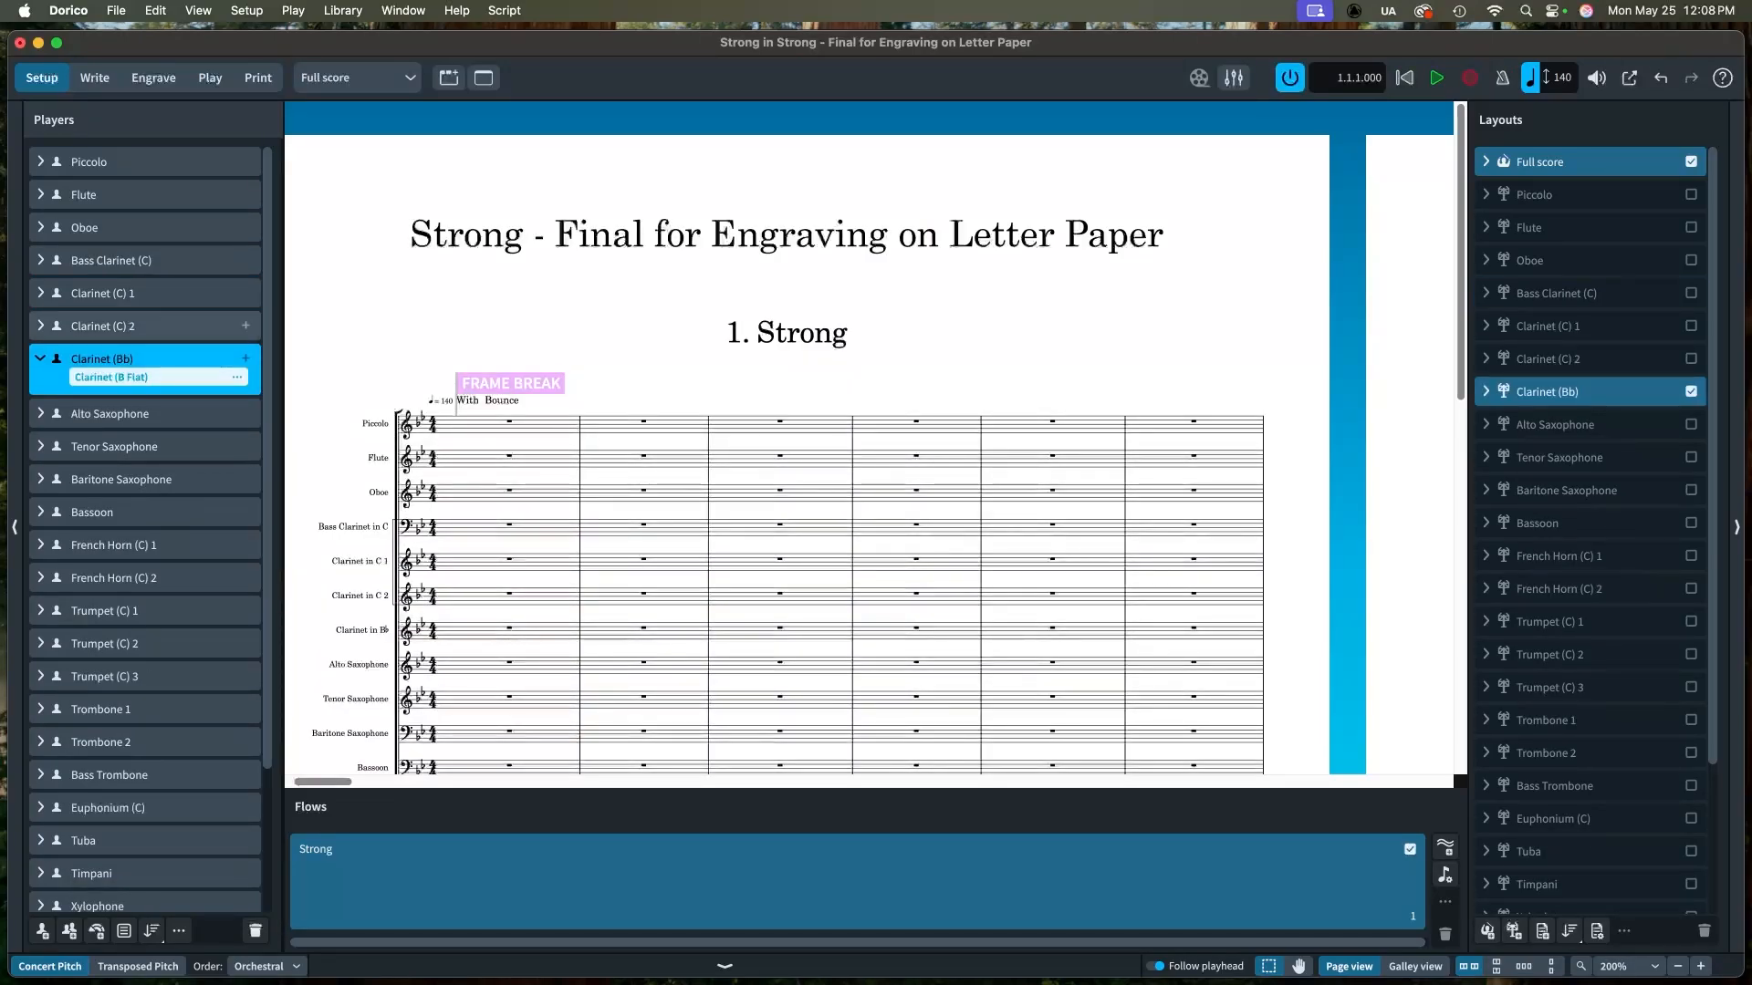
Step: Change the Clarinet (C) 1 player's instrument to a B Flat Clarinet as well
{"action": "left_click", "coordinate": [40, 293]}
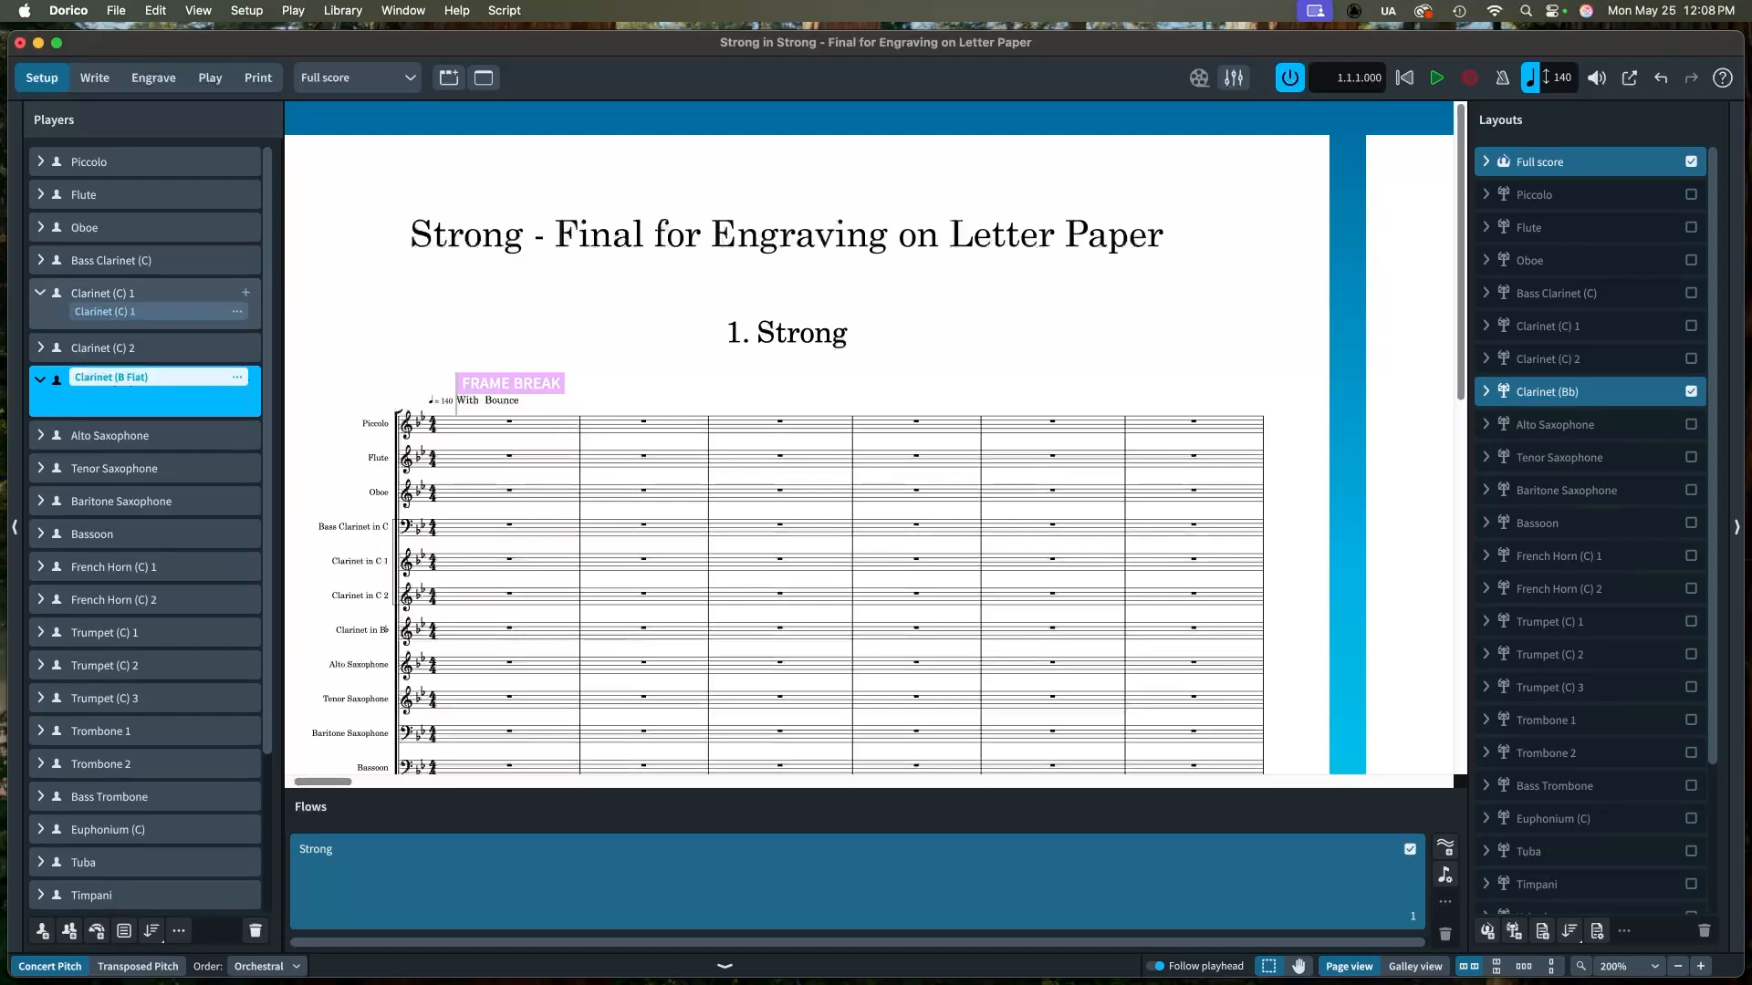
{"action": "left_click", "coordinate": [237, 311]}
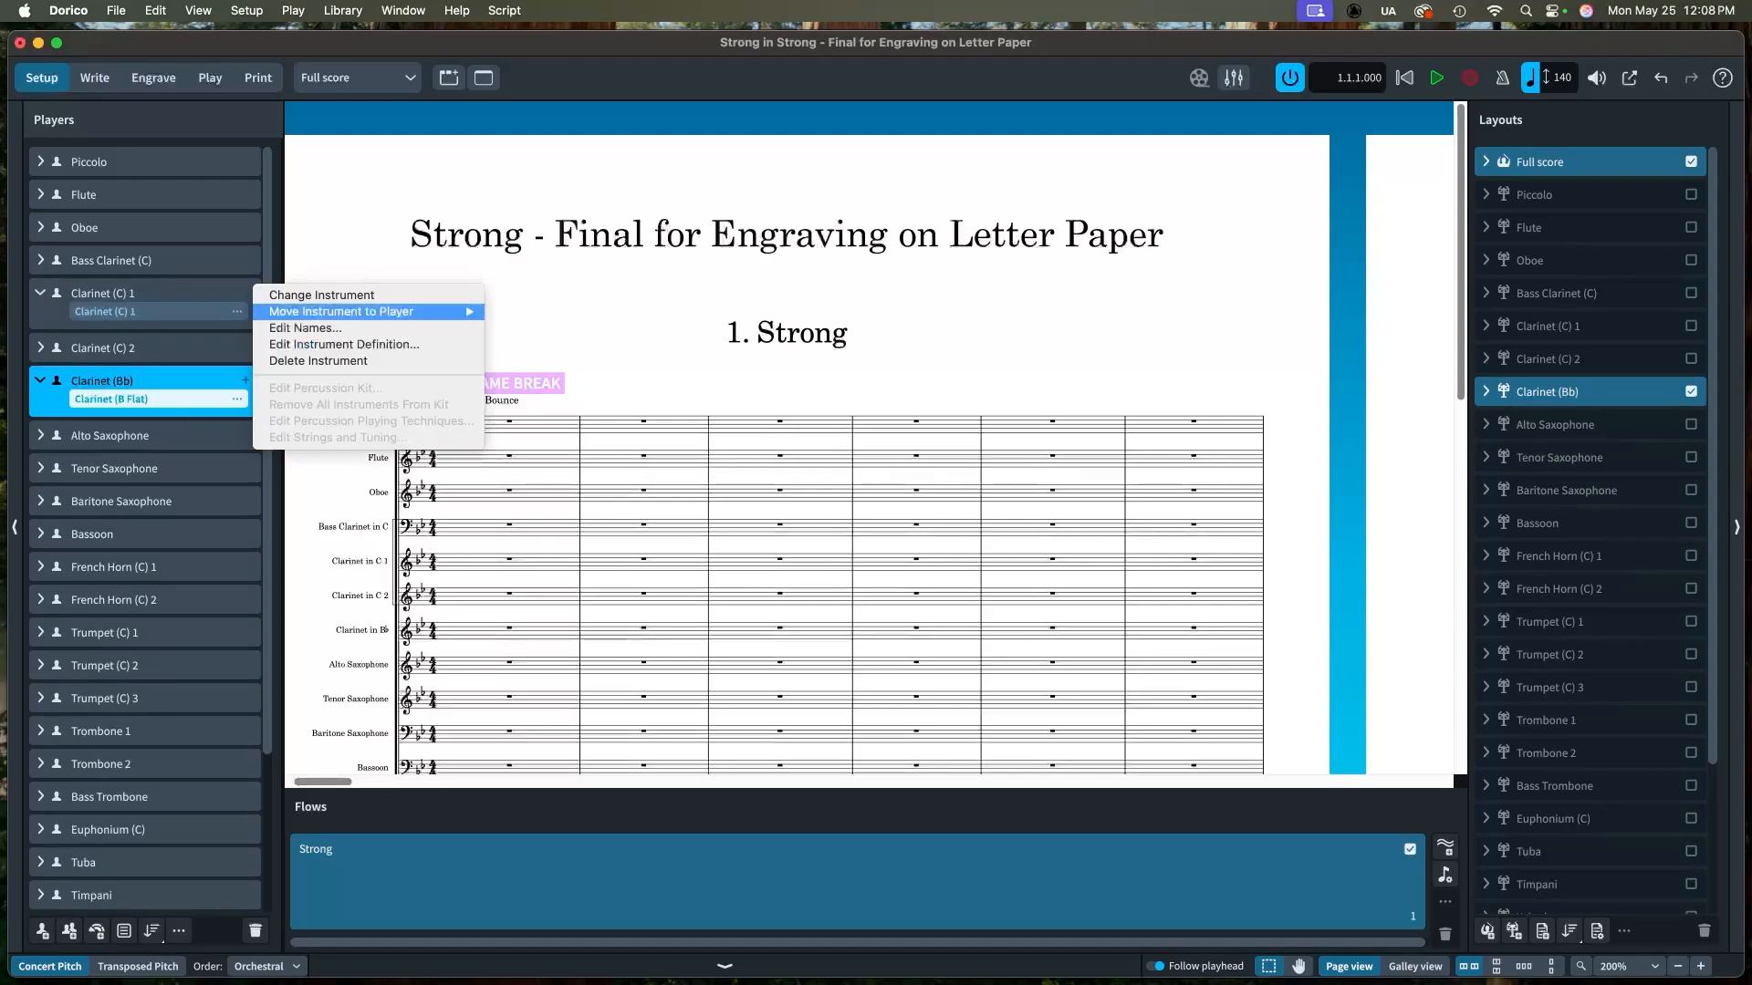
{"action": "left_click", "coordinate": [321, 294]}
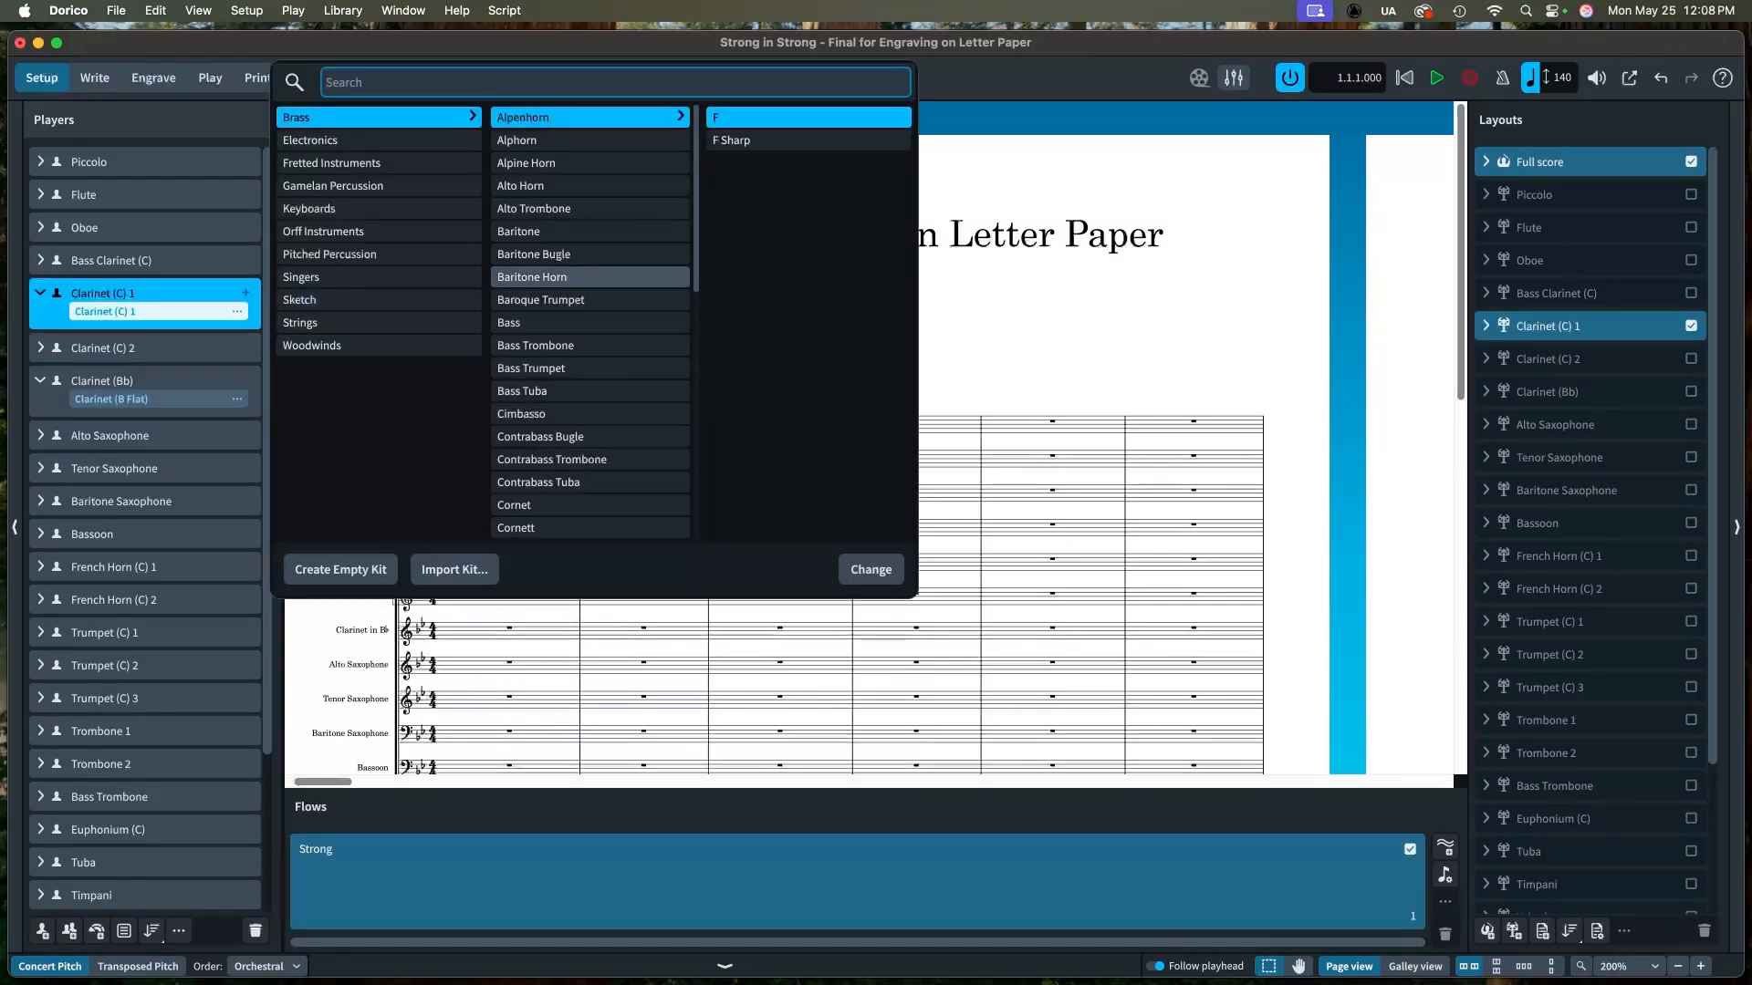
{"action": "left_click", "coordinate": [331, 346]}
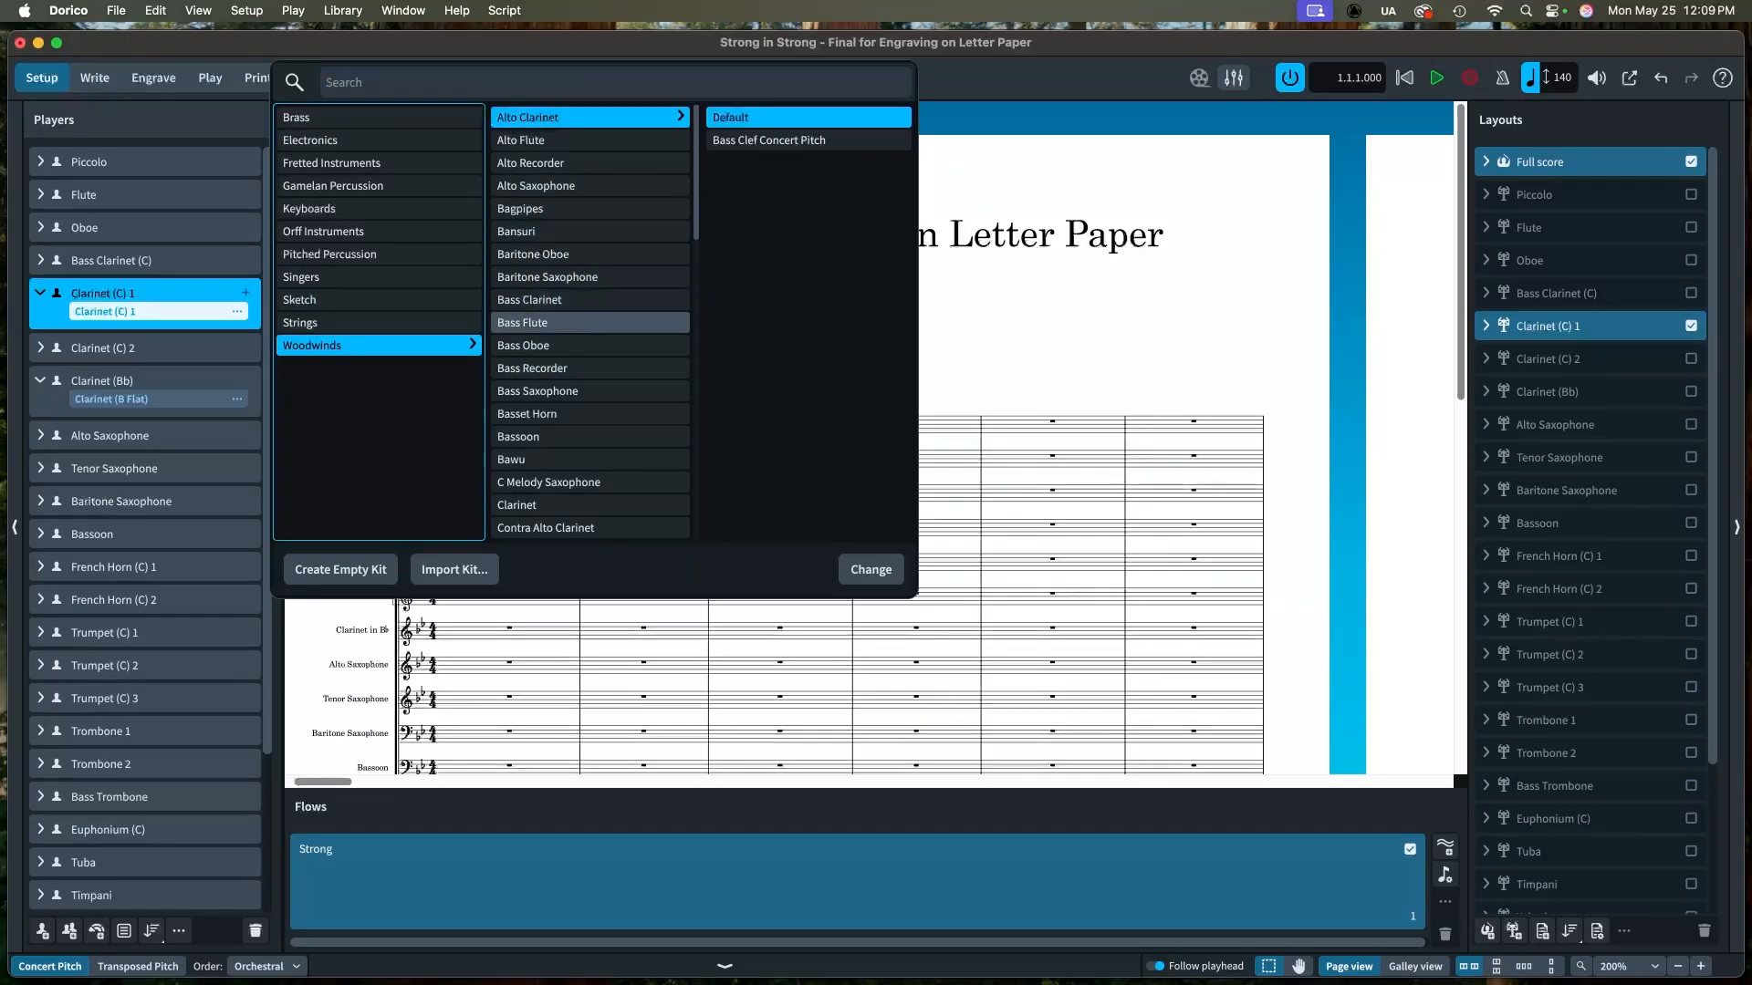
{"action": "left_click", "coordinate": [547, 506]}
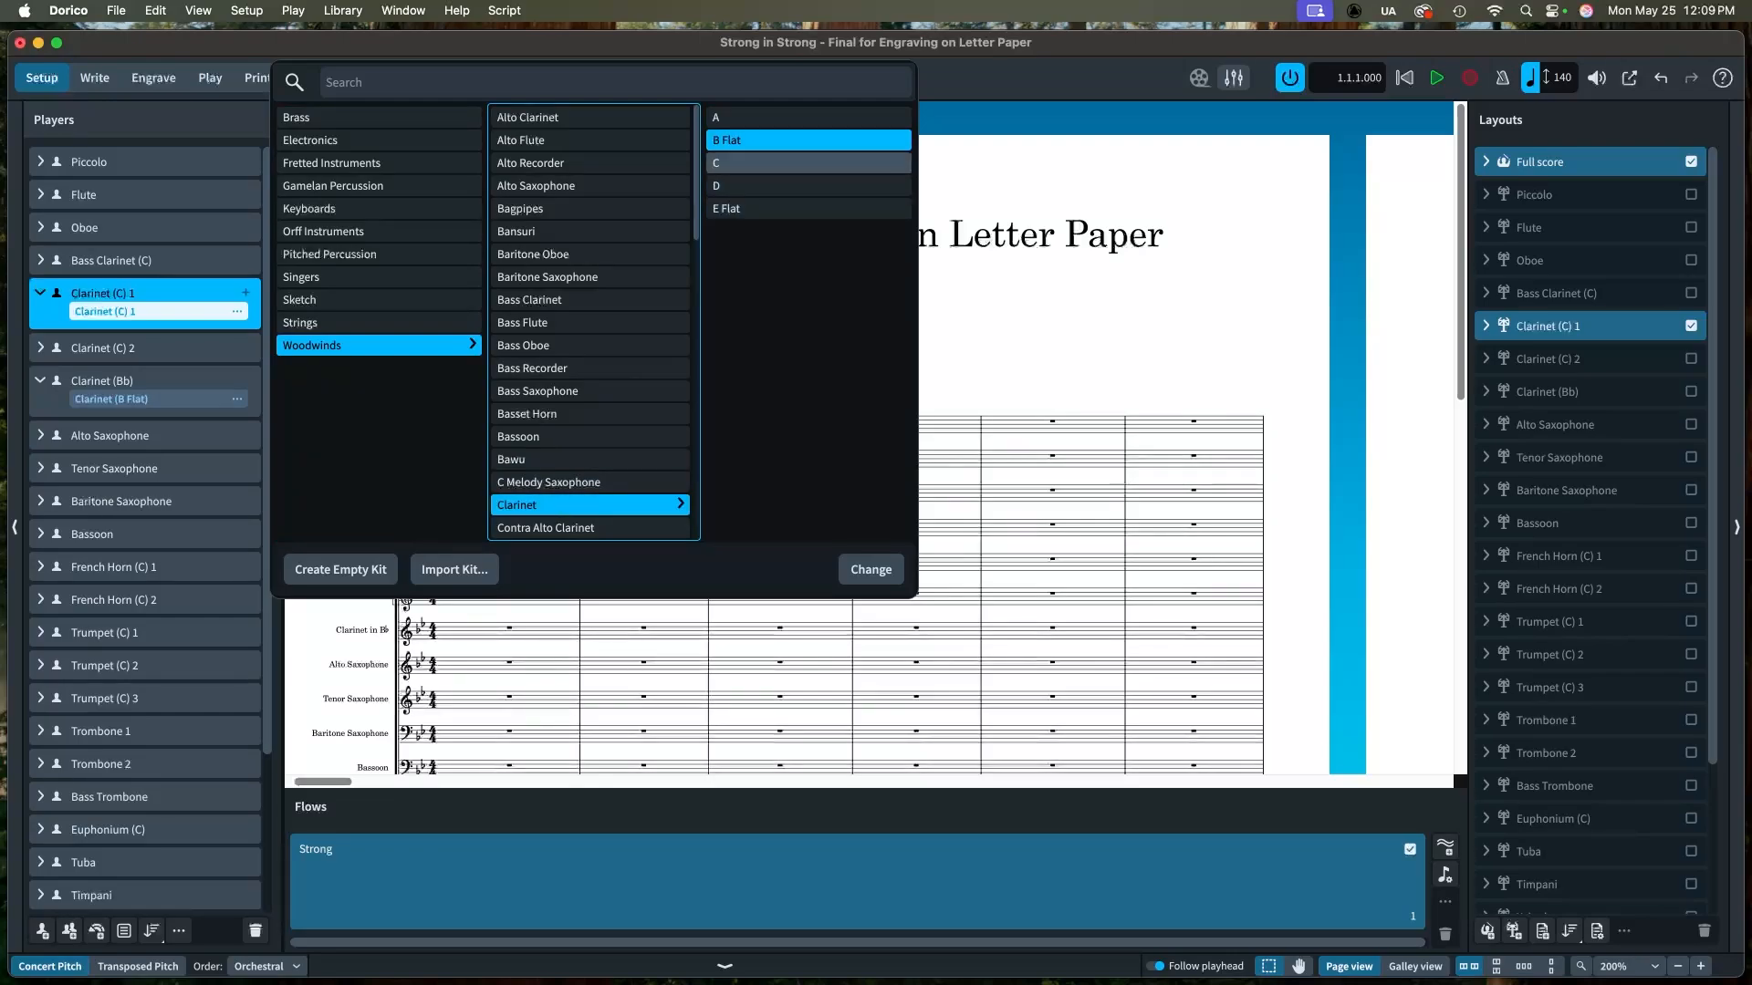
{"action": "left_click", "coordinate": [775, 140]}
{"action": "left_click", "coordinate": [871, 569]}
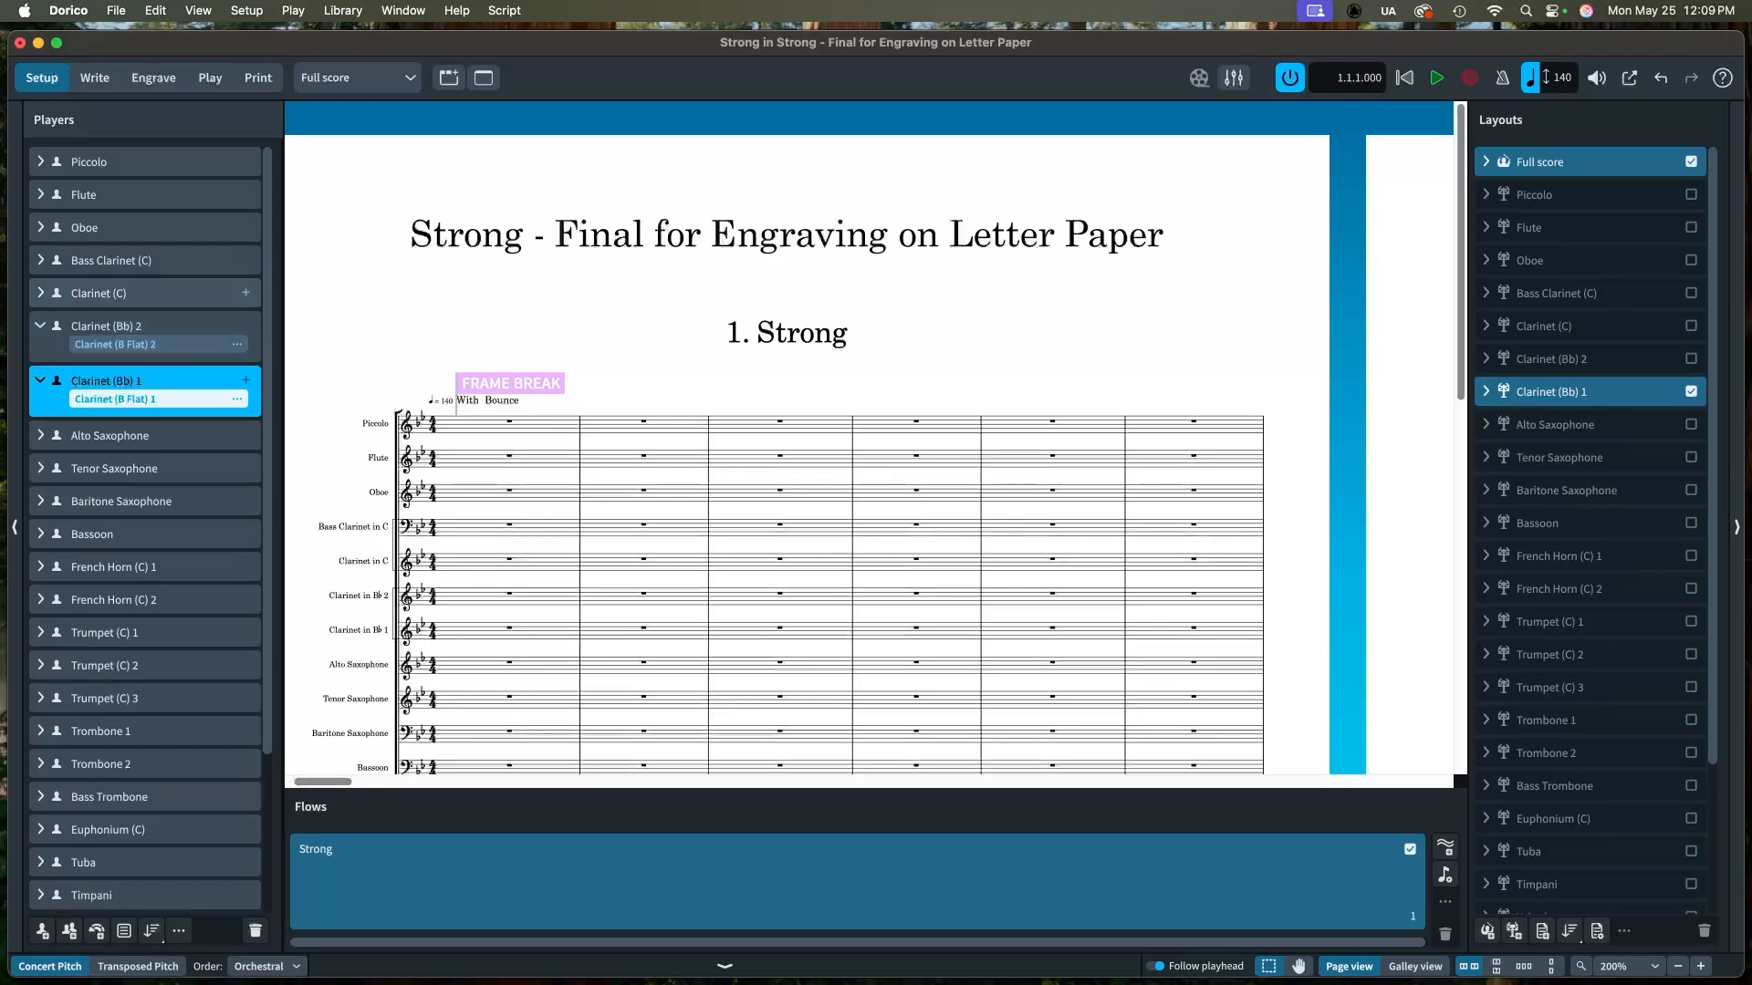
Step: Change the remaining Clarinet (C) player's instrument to a B Flat Clarinet
{"action": "left_click", "coordinate": [40, 293]}
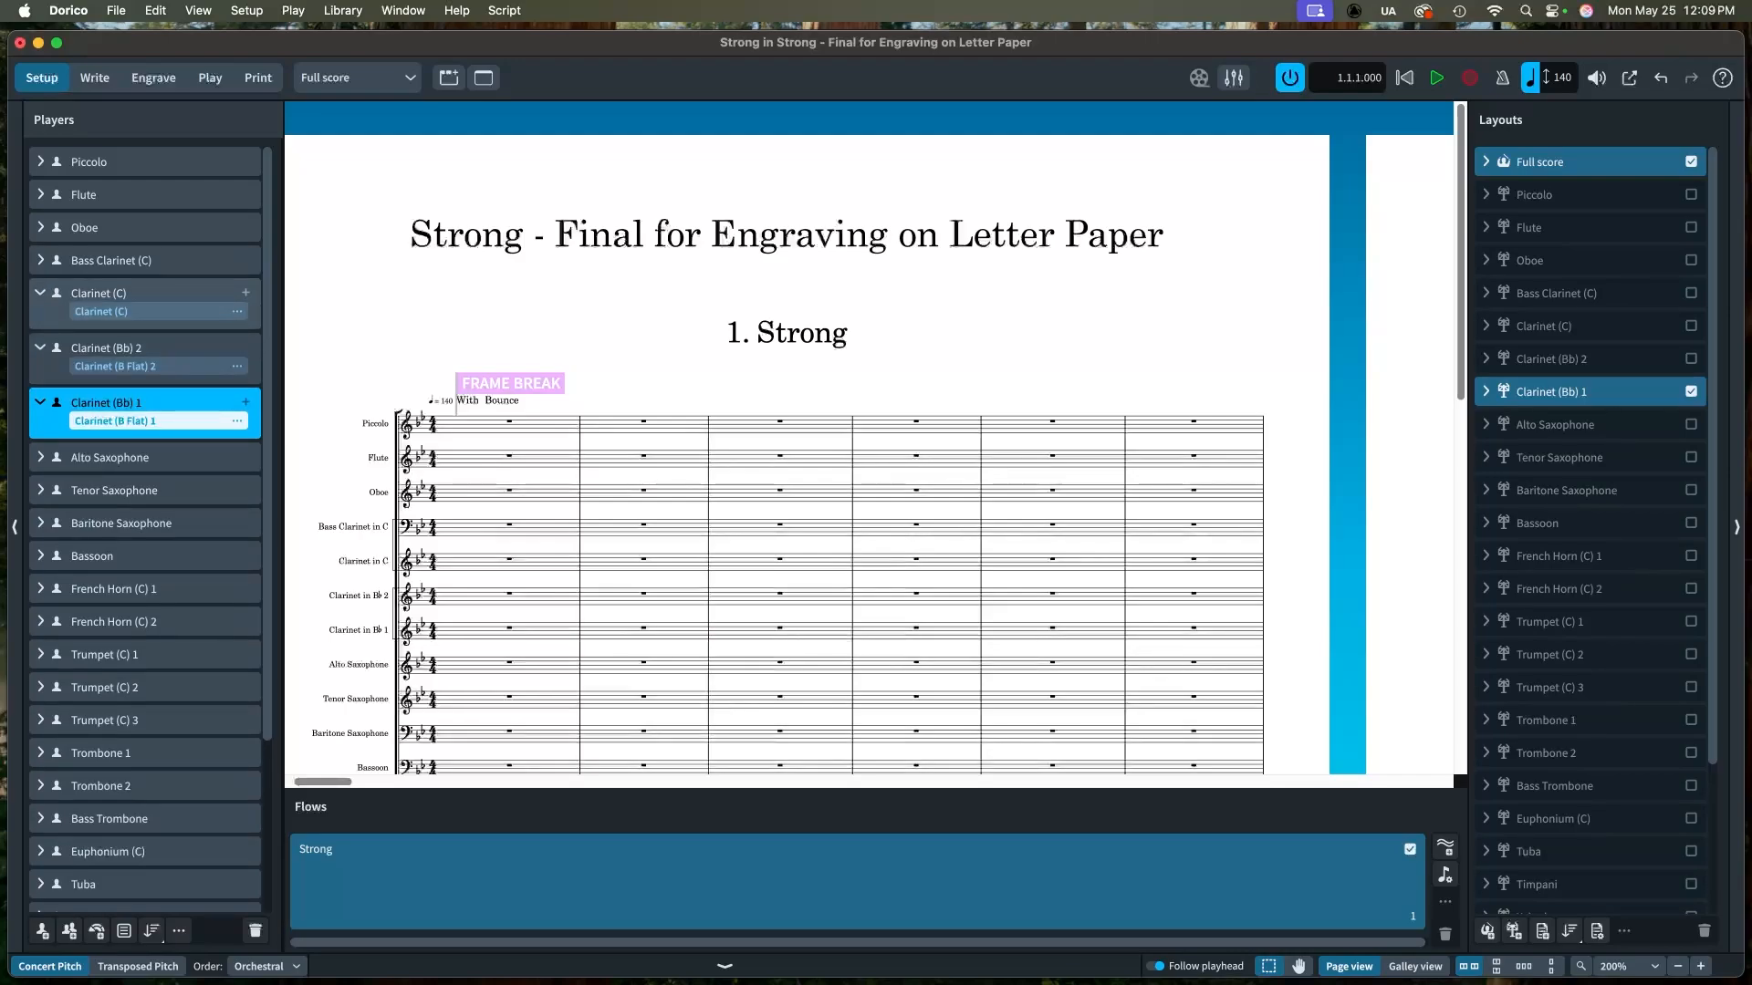
{"action": "left_click", "coordinate": [237, 311]}
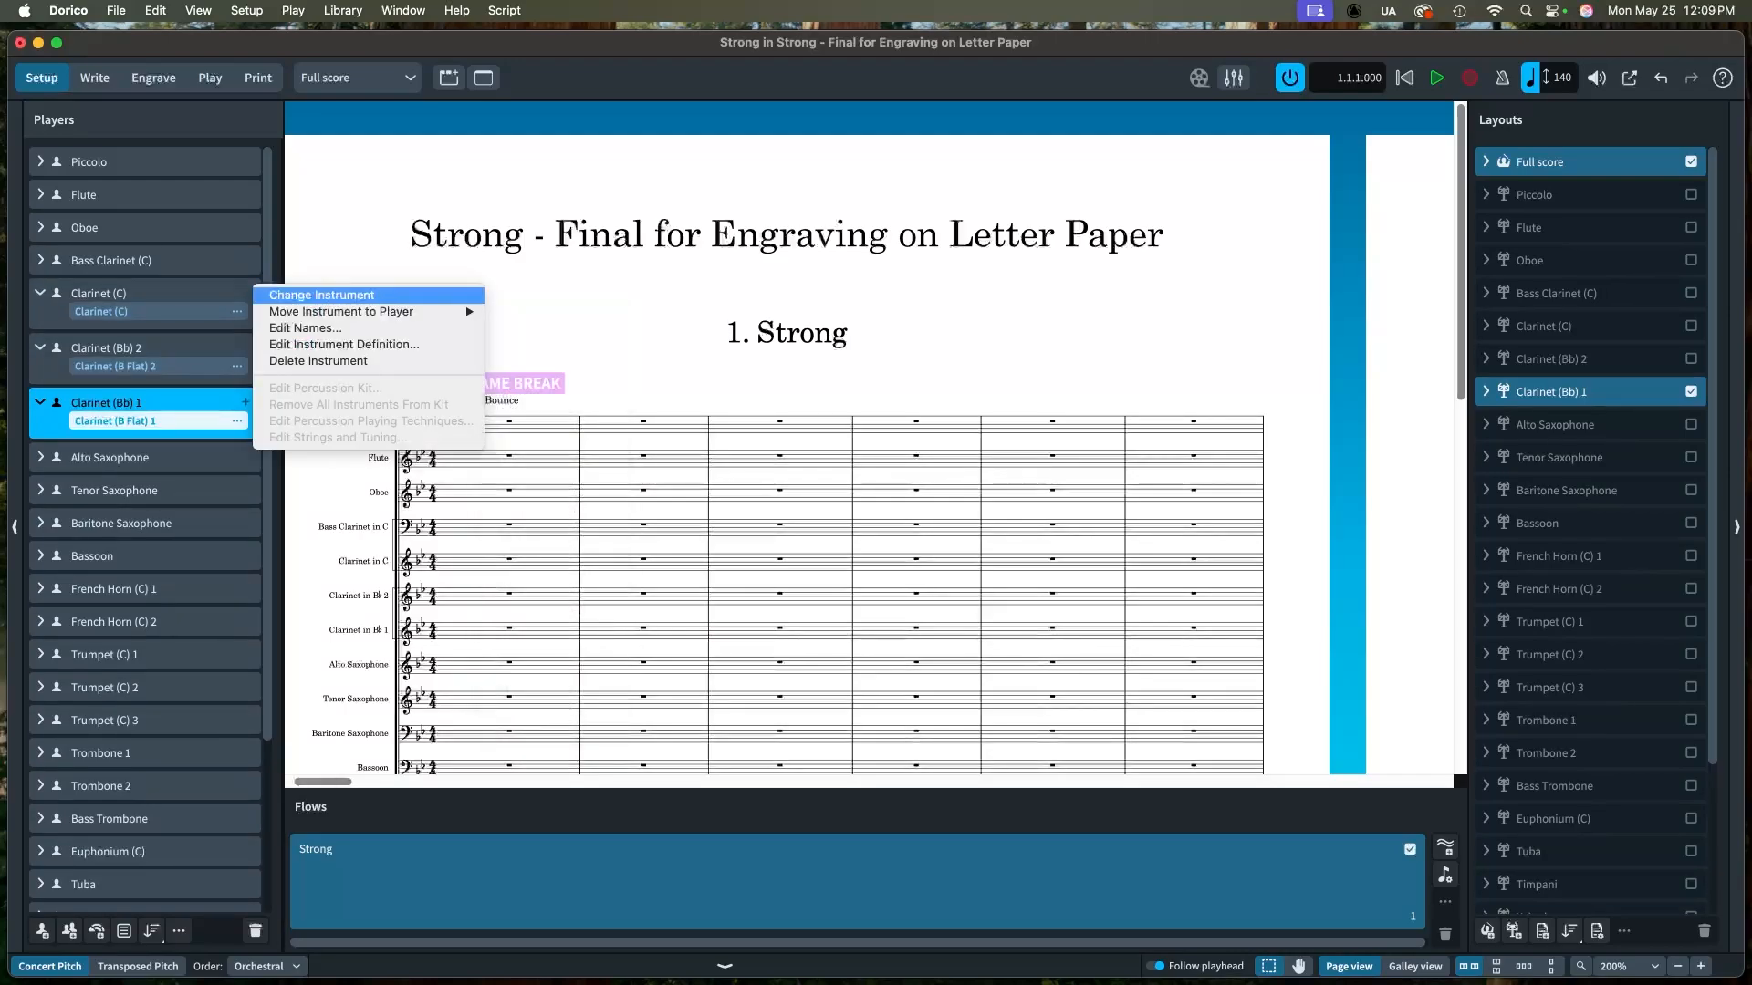
{"action": "left_click", "coordinate": [321, 294]}
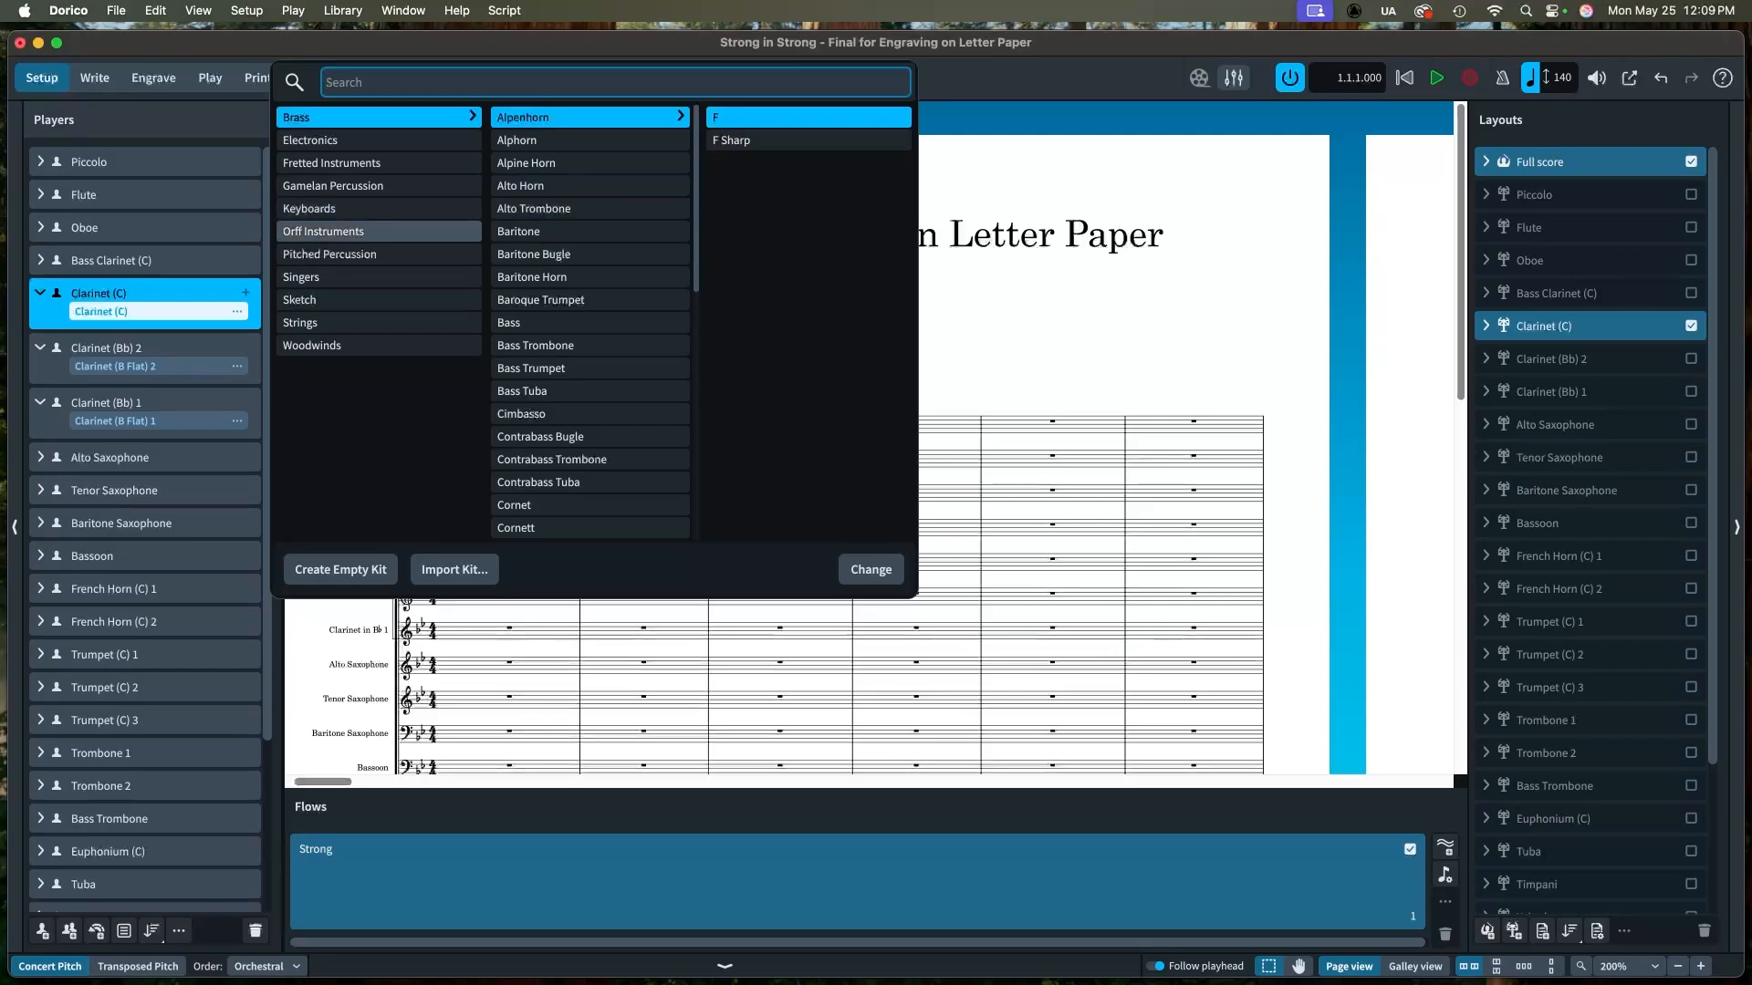
{"action": "left_click", "coordinate": [379, 344]}
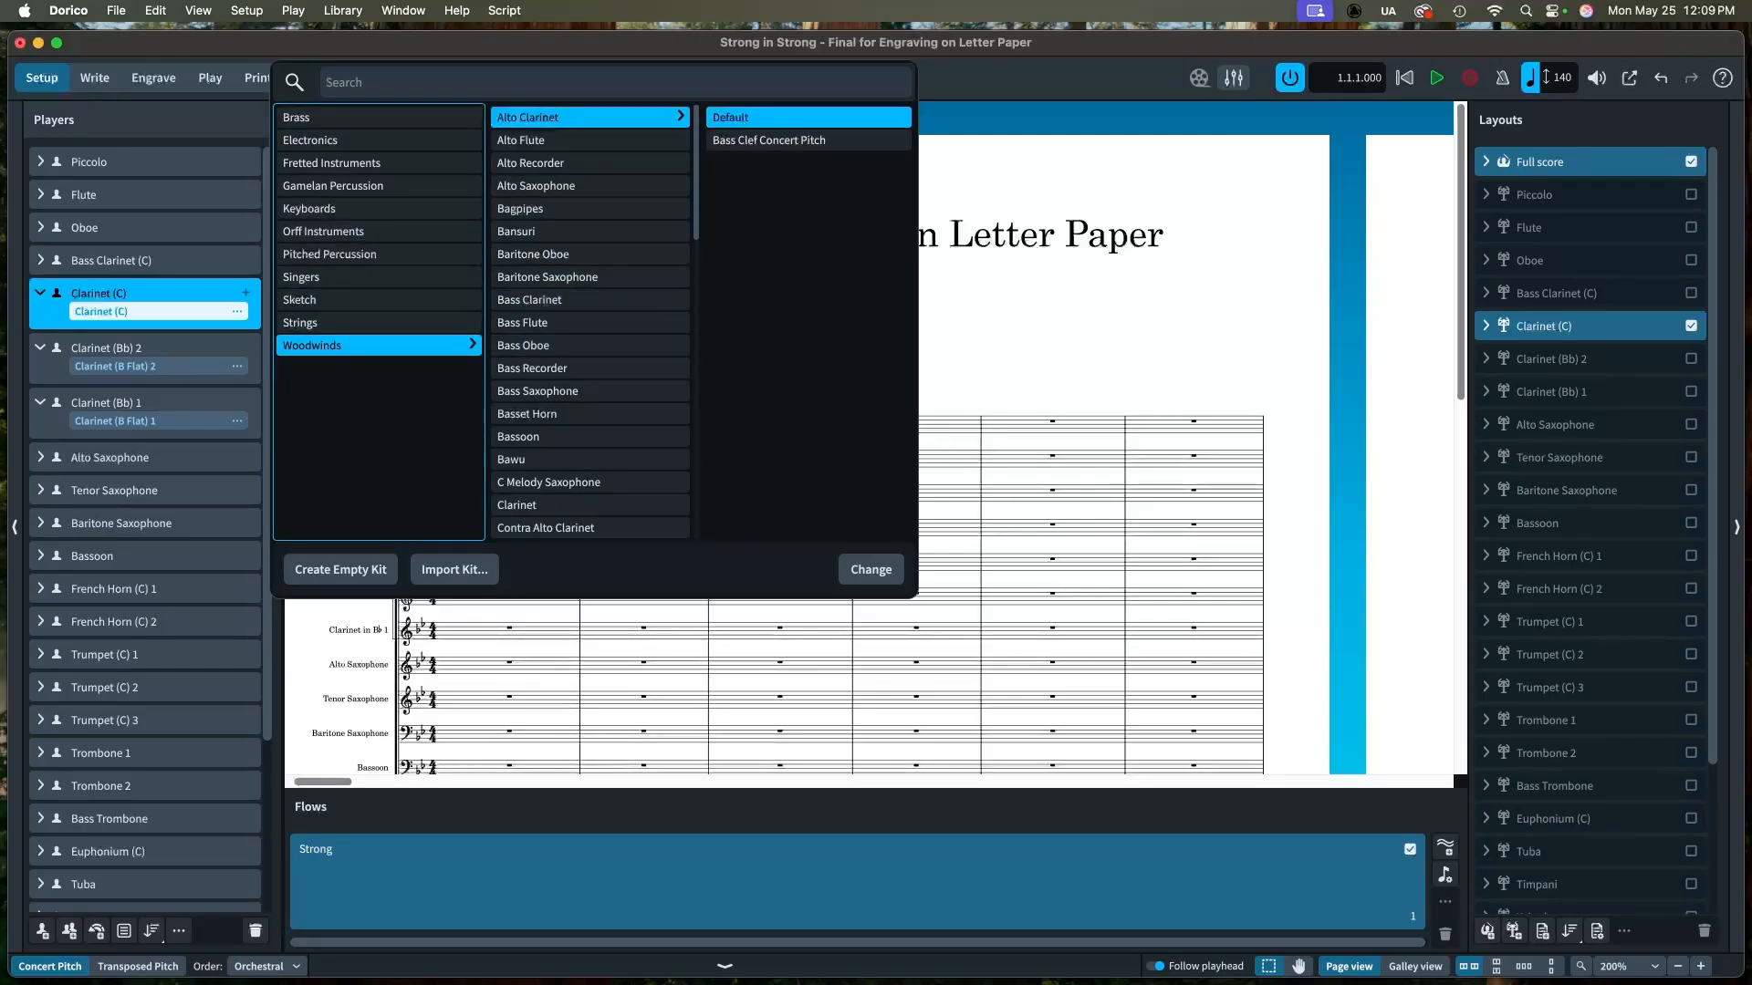
{"action": "left_click", "coordinate": [589, 505]}
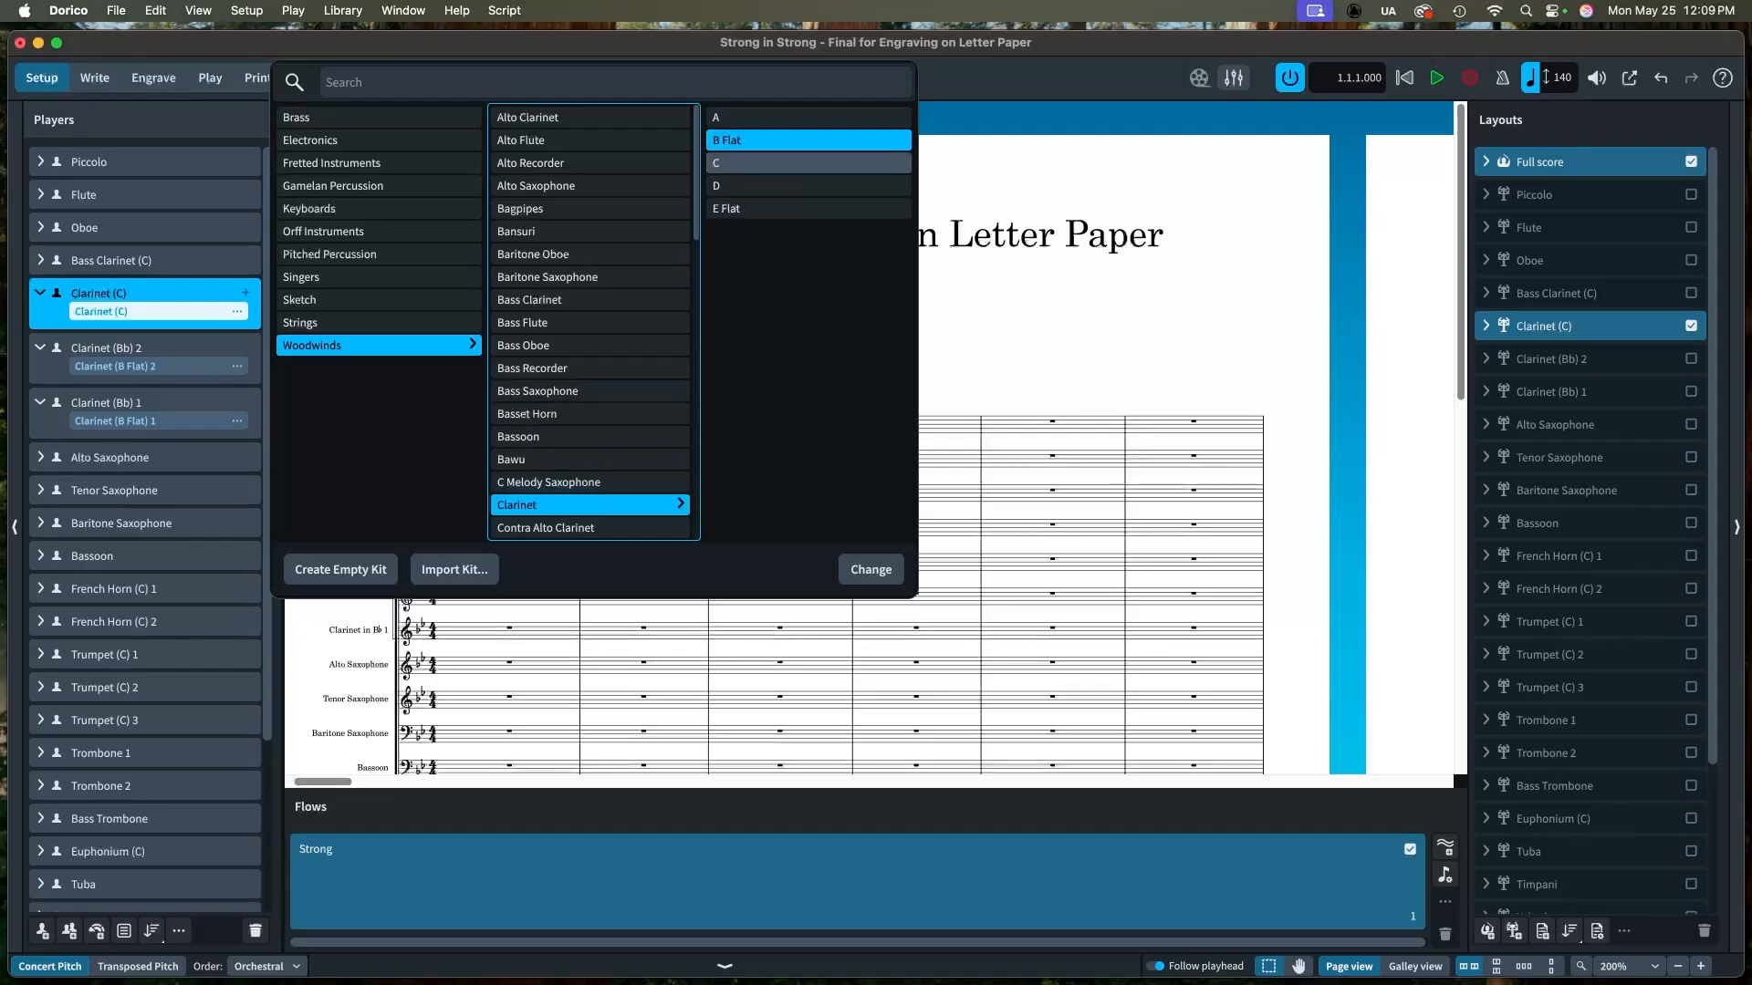
{"action": "left_click", "coordinate": [808, 140]}
{"action": "left_click", "coordinate": [870, 569]}
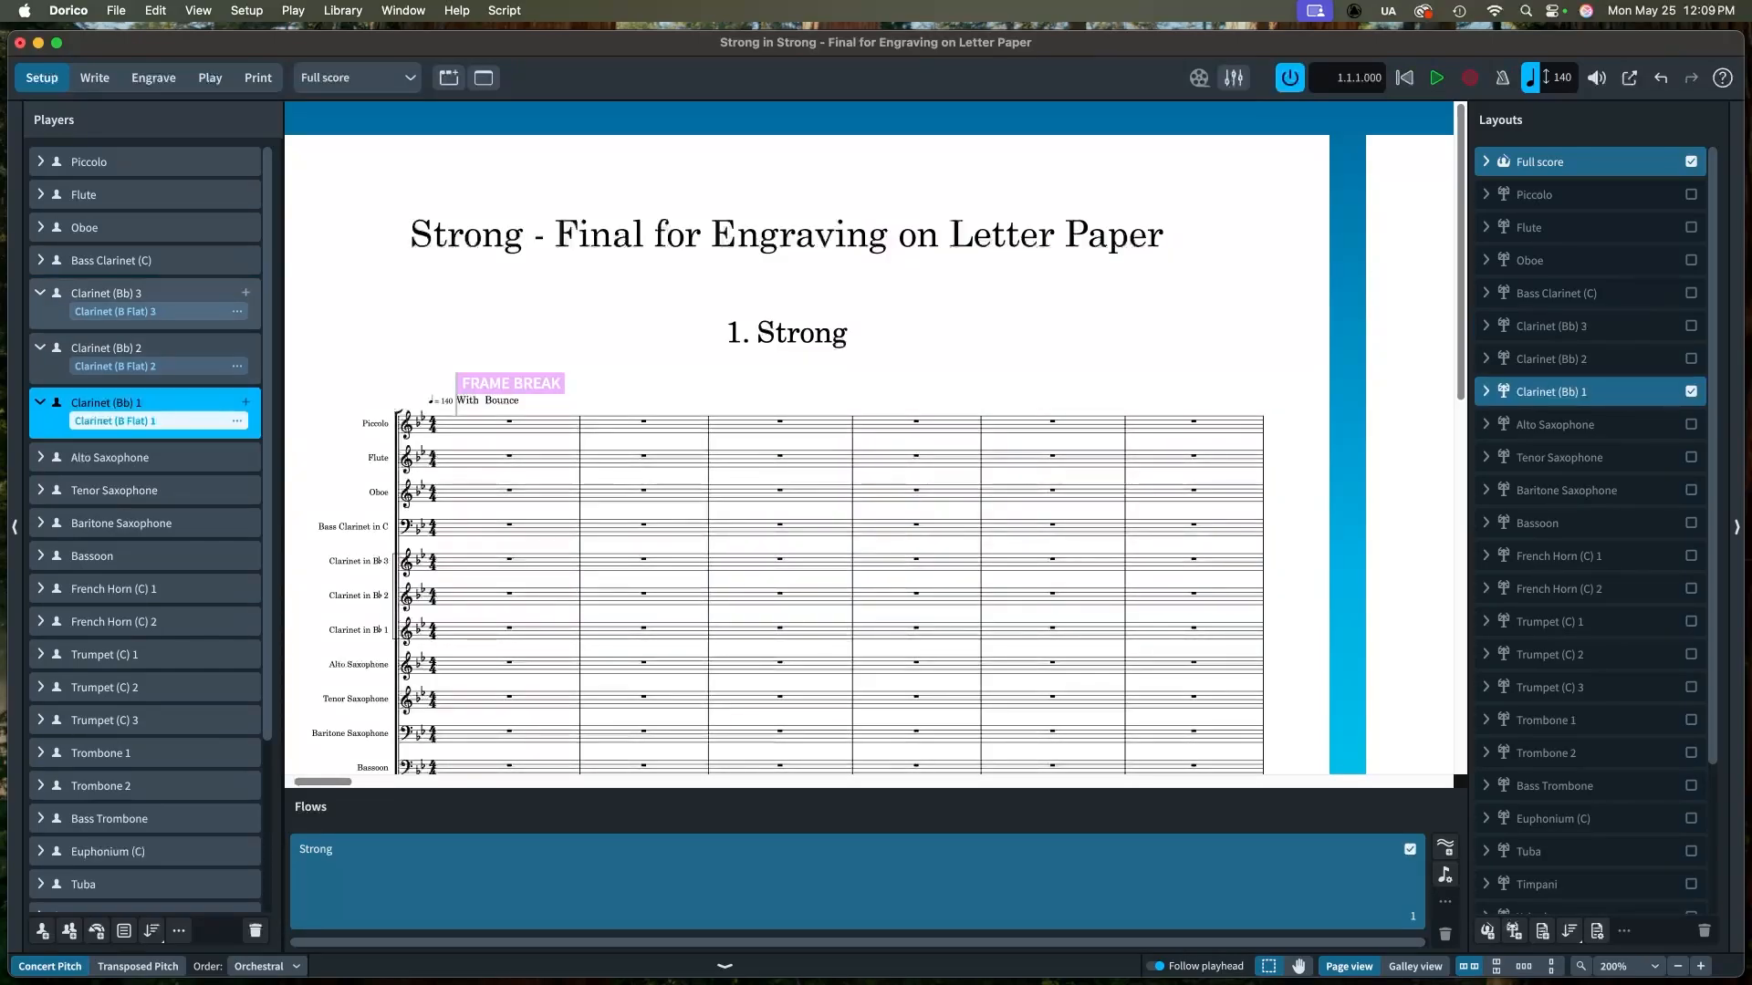
Step: Reorder the clarinet players so Clarinet (Bb) 1, 2 and 3 follow the Bass Clarinet in order
{"action": "left_click", "coordinate": [40, 293]}
{"action": "left_click", "coordinate": [40, 326]}
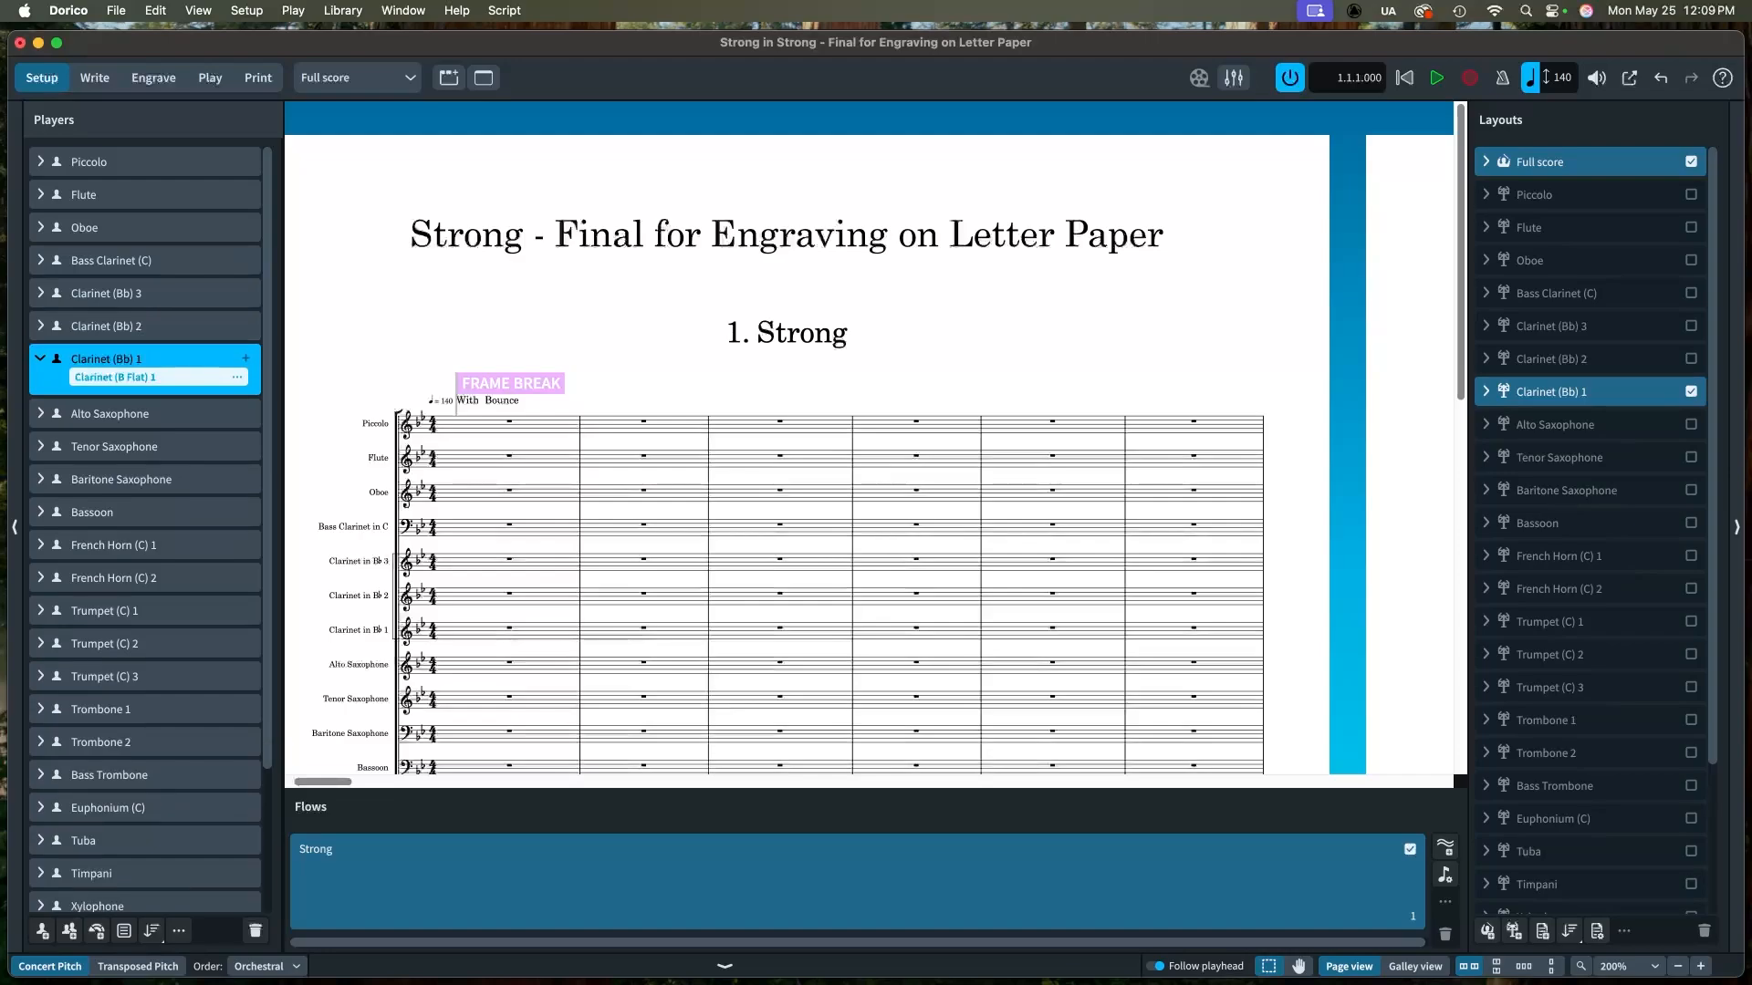
{"action": "left_click", "coordinate": [40, 358]}
{"action": "left_click_drag", "start_coordinate": [113, 359], "coordinate": [126, 286]}
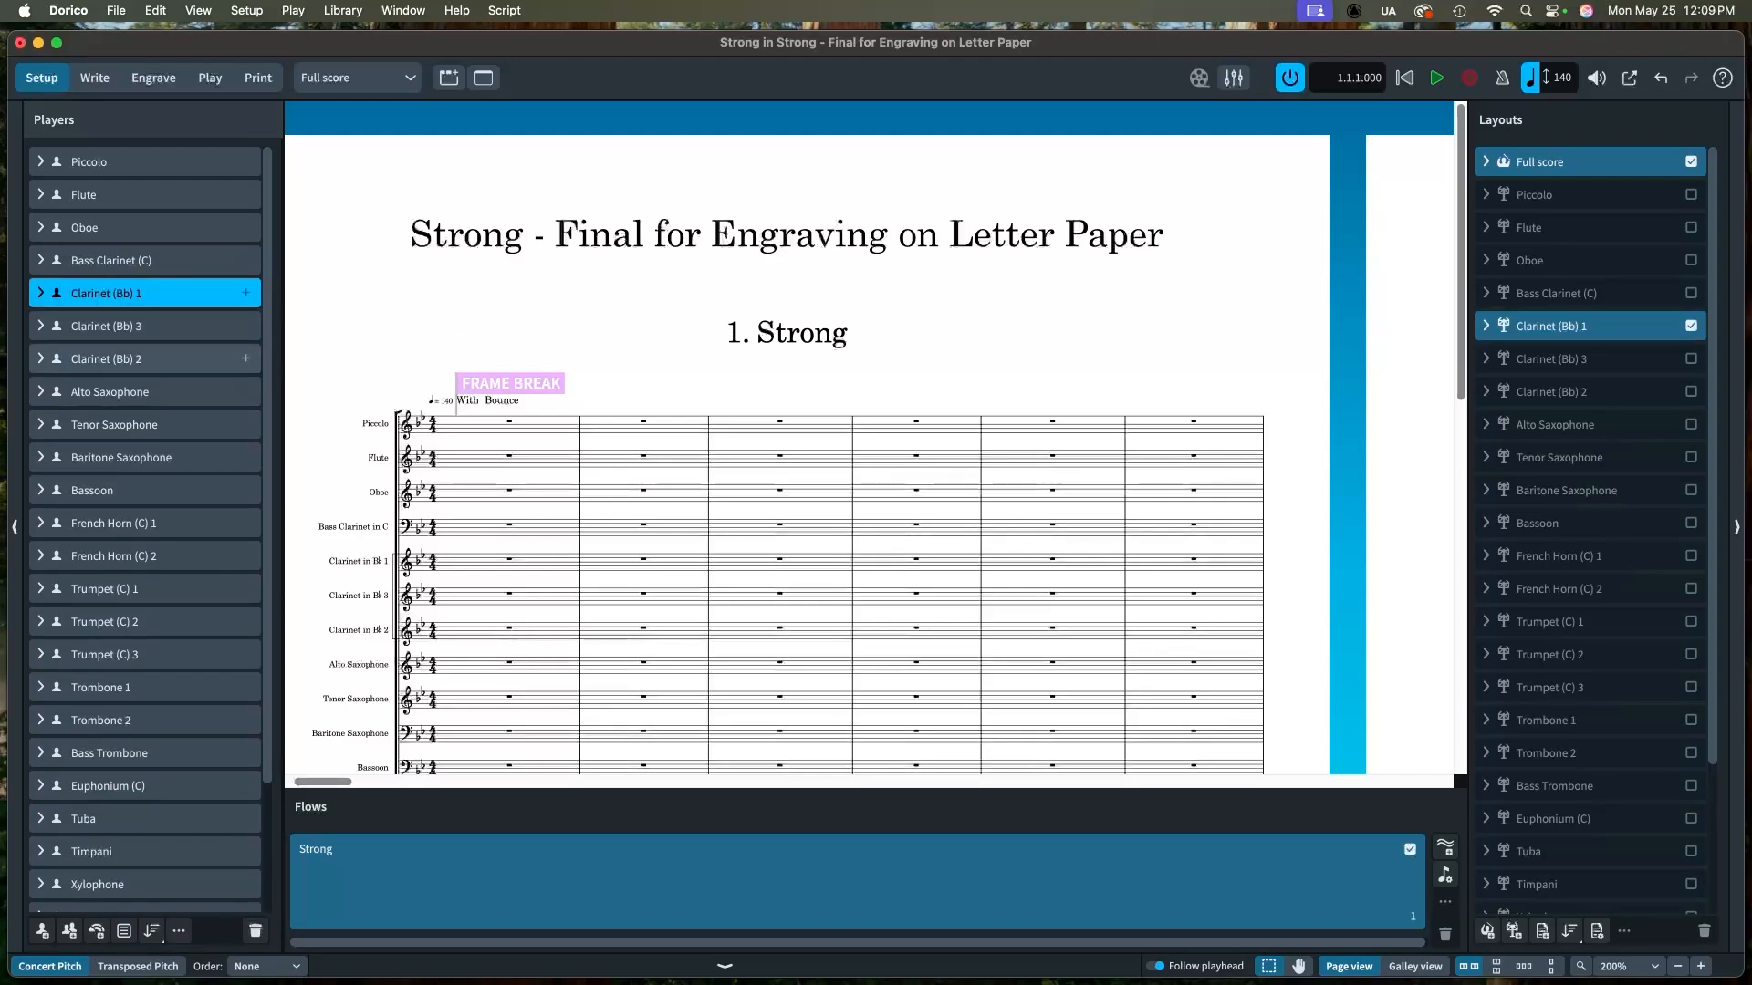
{"action": "left_click_drag", "start_coordinate": [115, 359], "coordinate": [128, 326]}
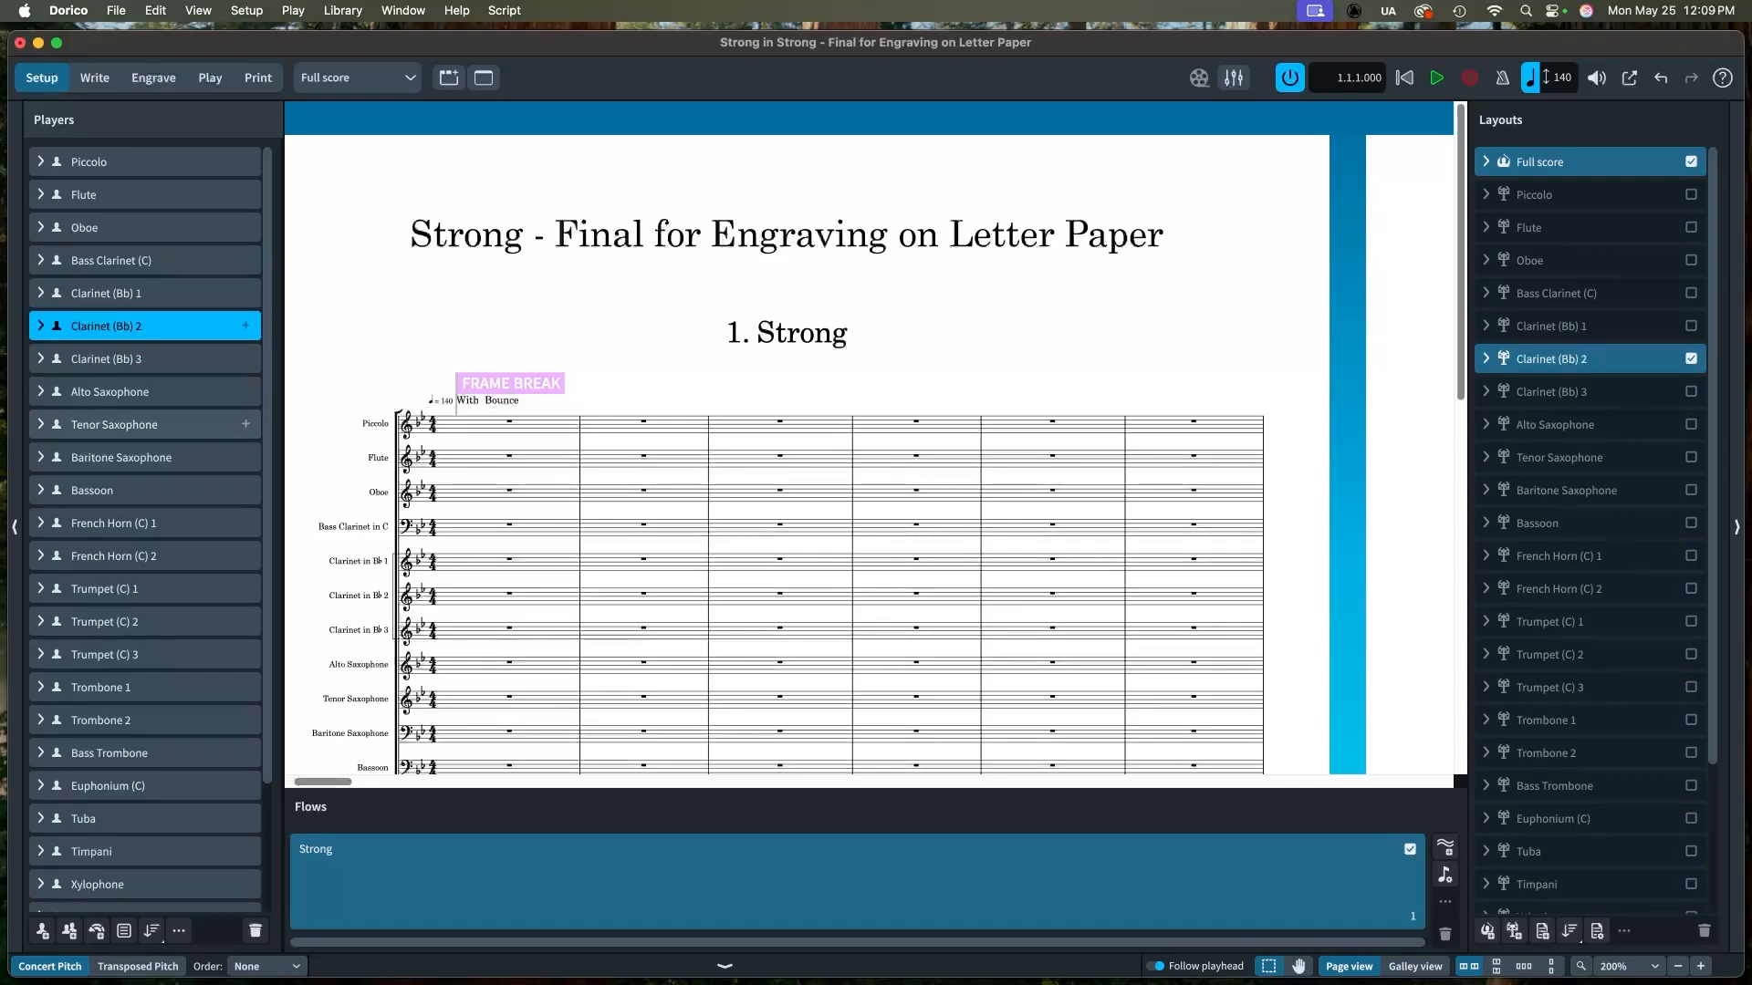
Step: Edit the Alto Saxophone's instrument definition so written middle C in a transposing score sounds as B#3
{"action": "left_click", "coordinate": [40, 392]}
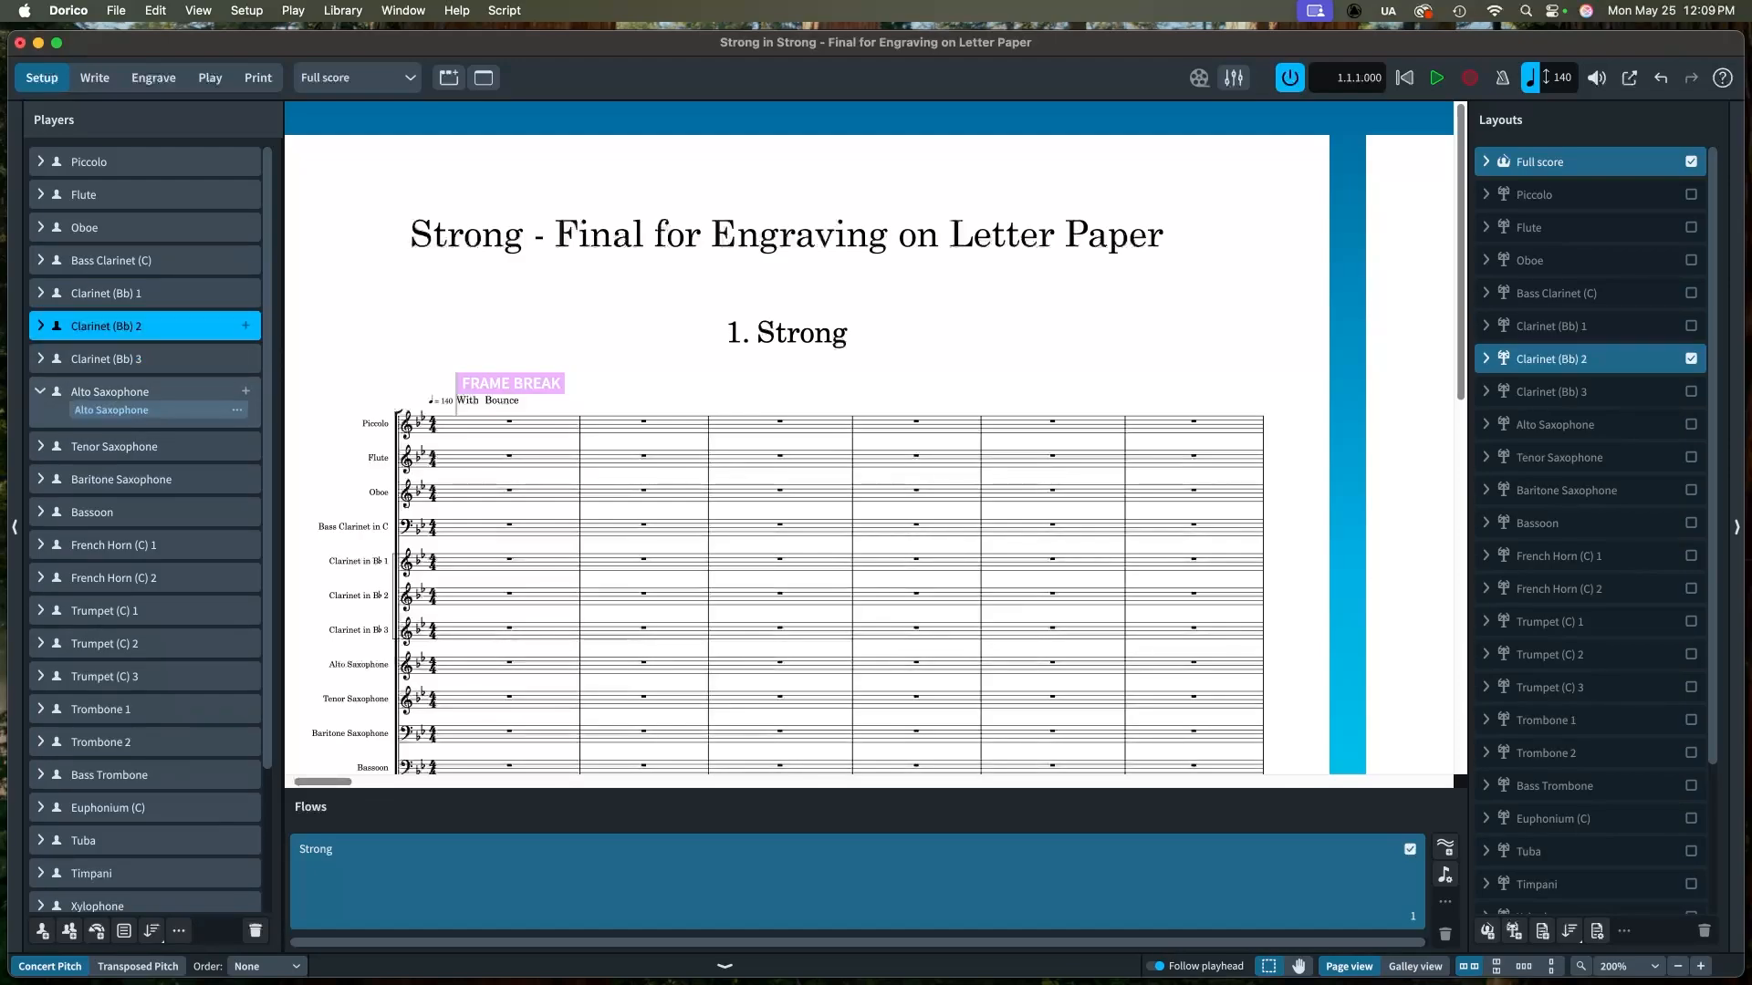
{"action": "left_click", "coordinate": [112, 392]}
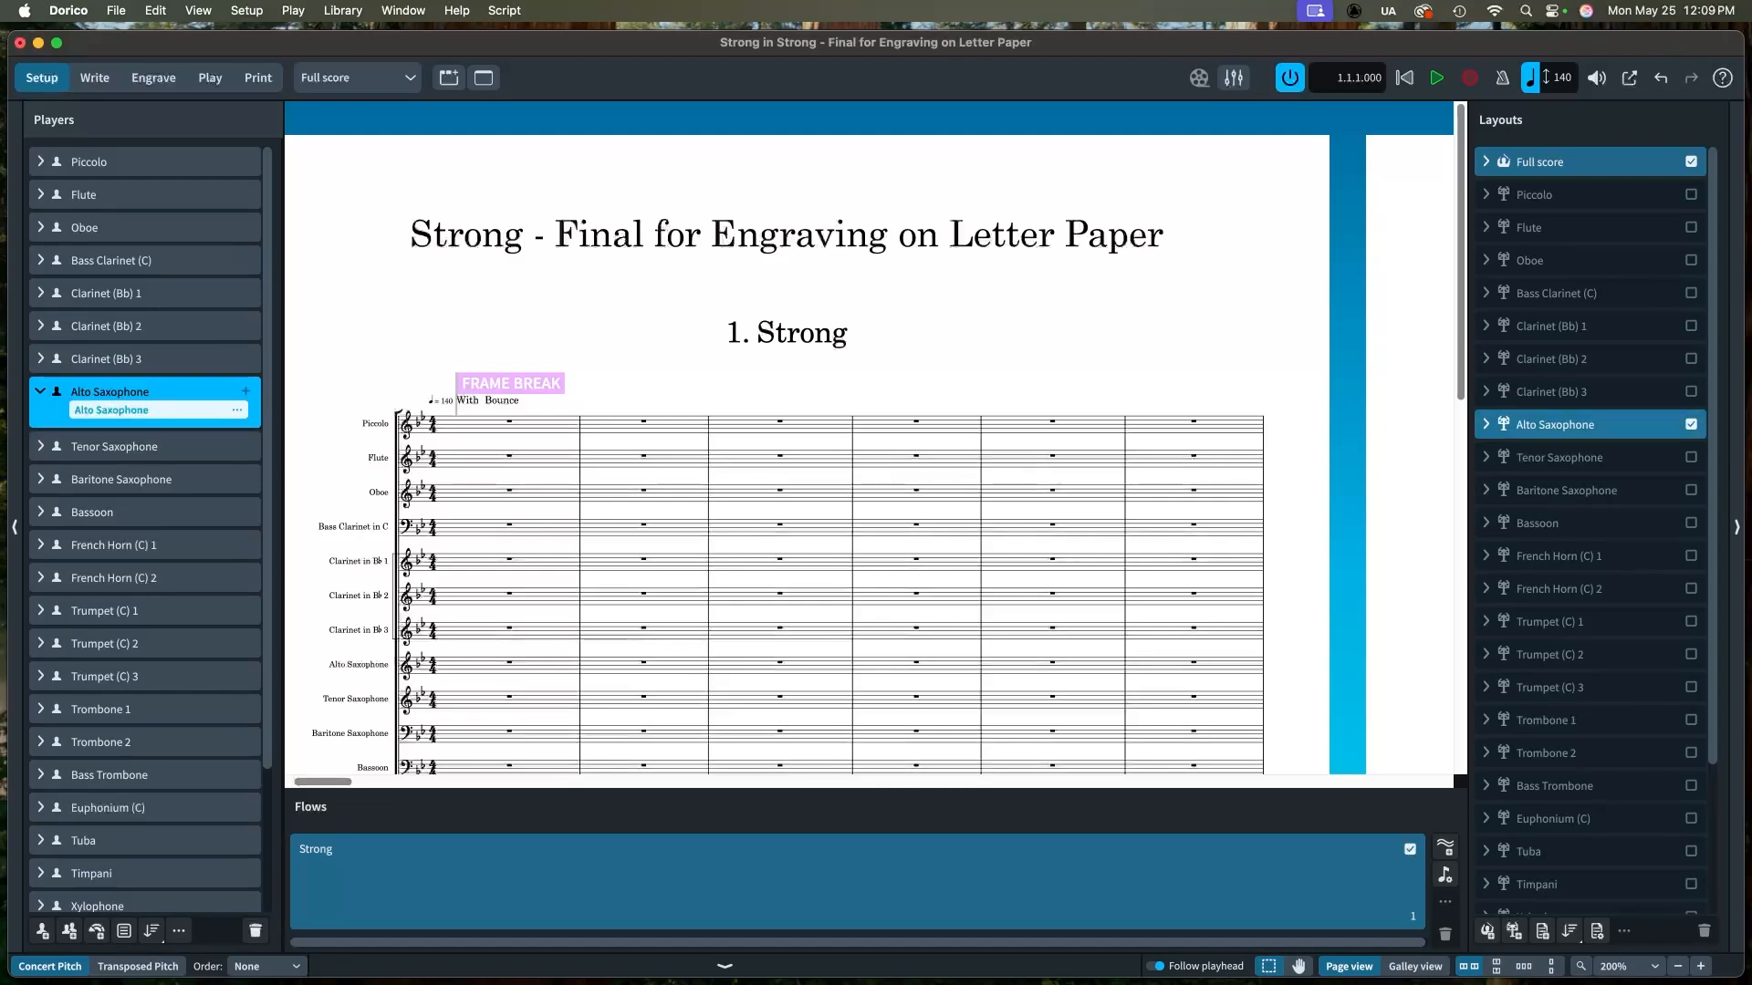
{"action": "left_click", "coordinate": [1486, 425]}
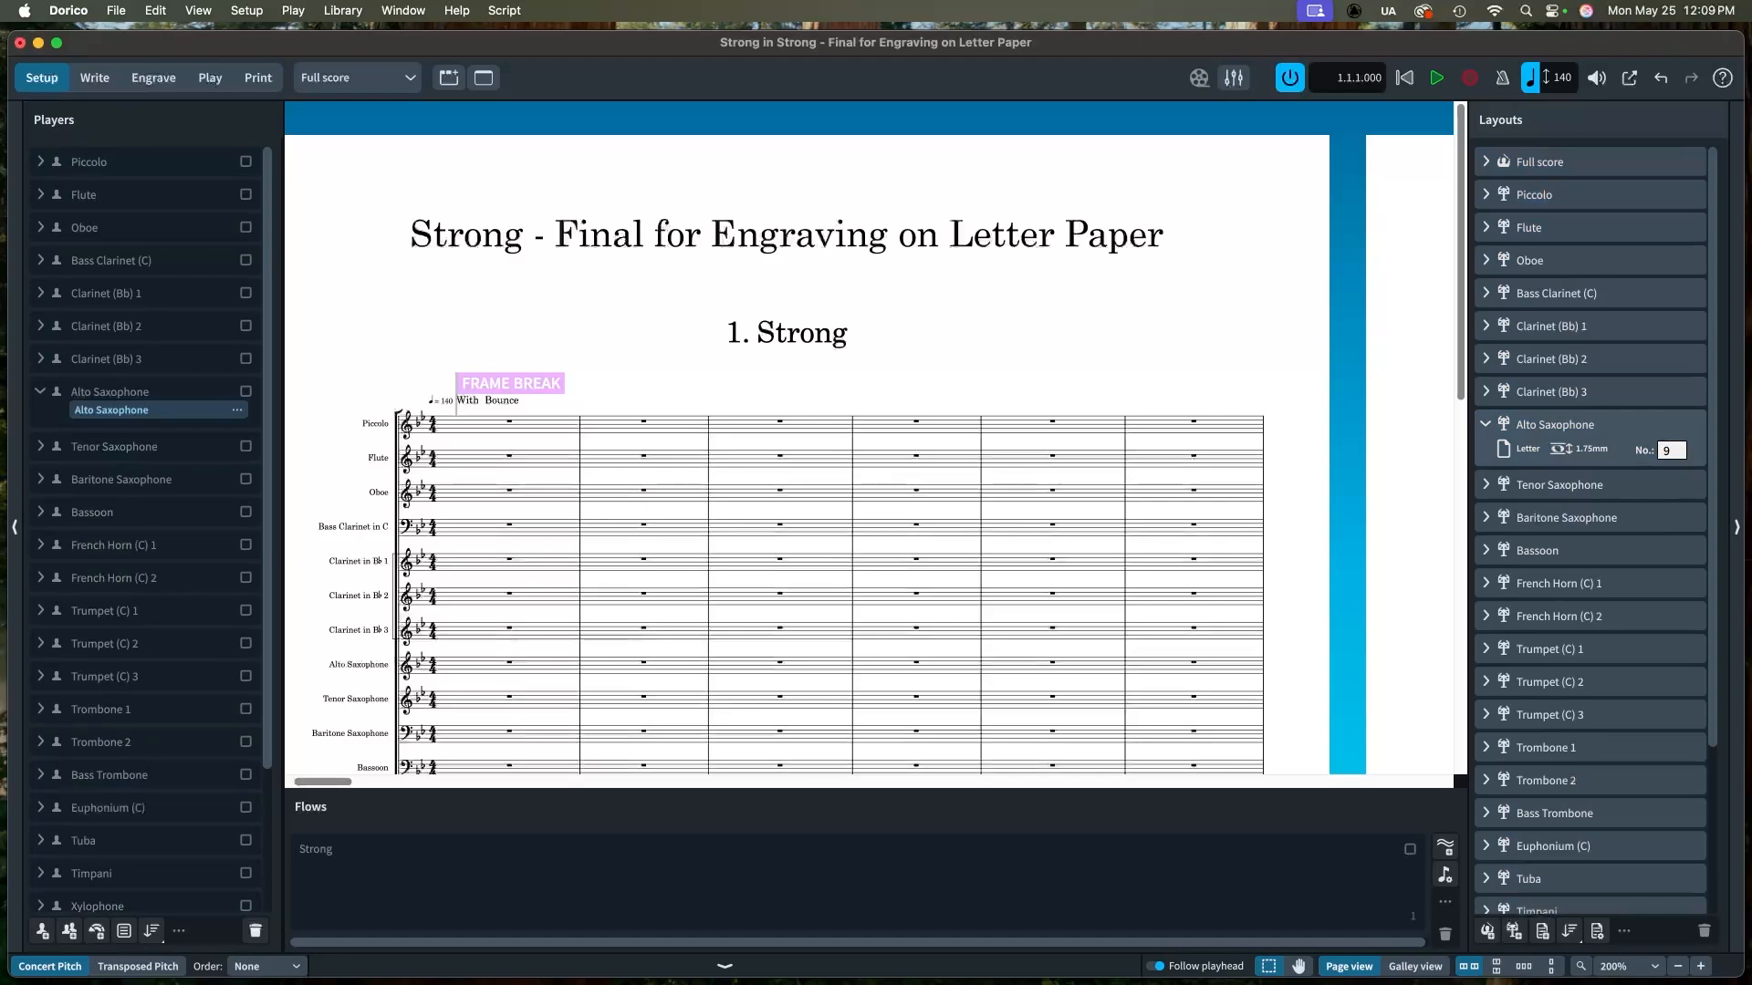
{"action": "left_click", "coordinate": [1486, 425]}
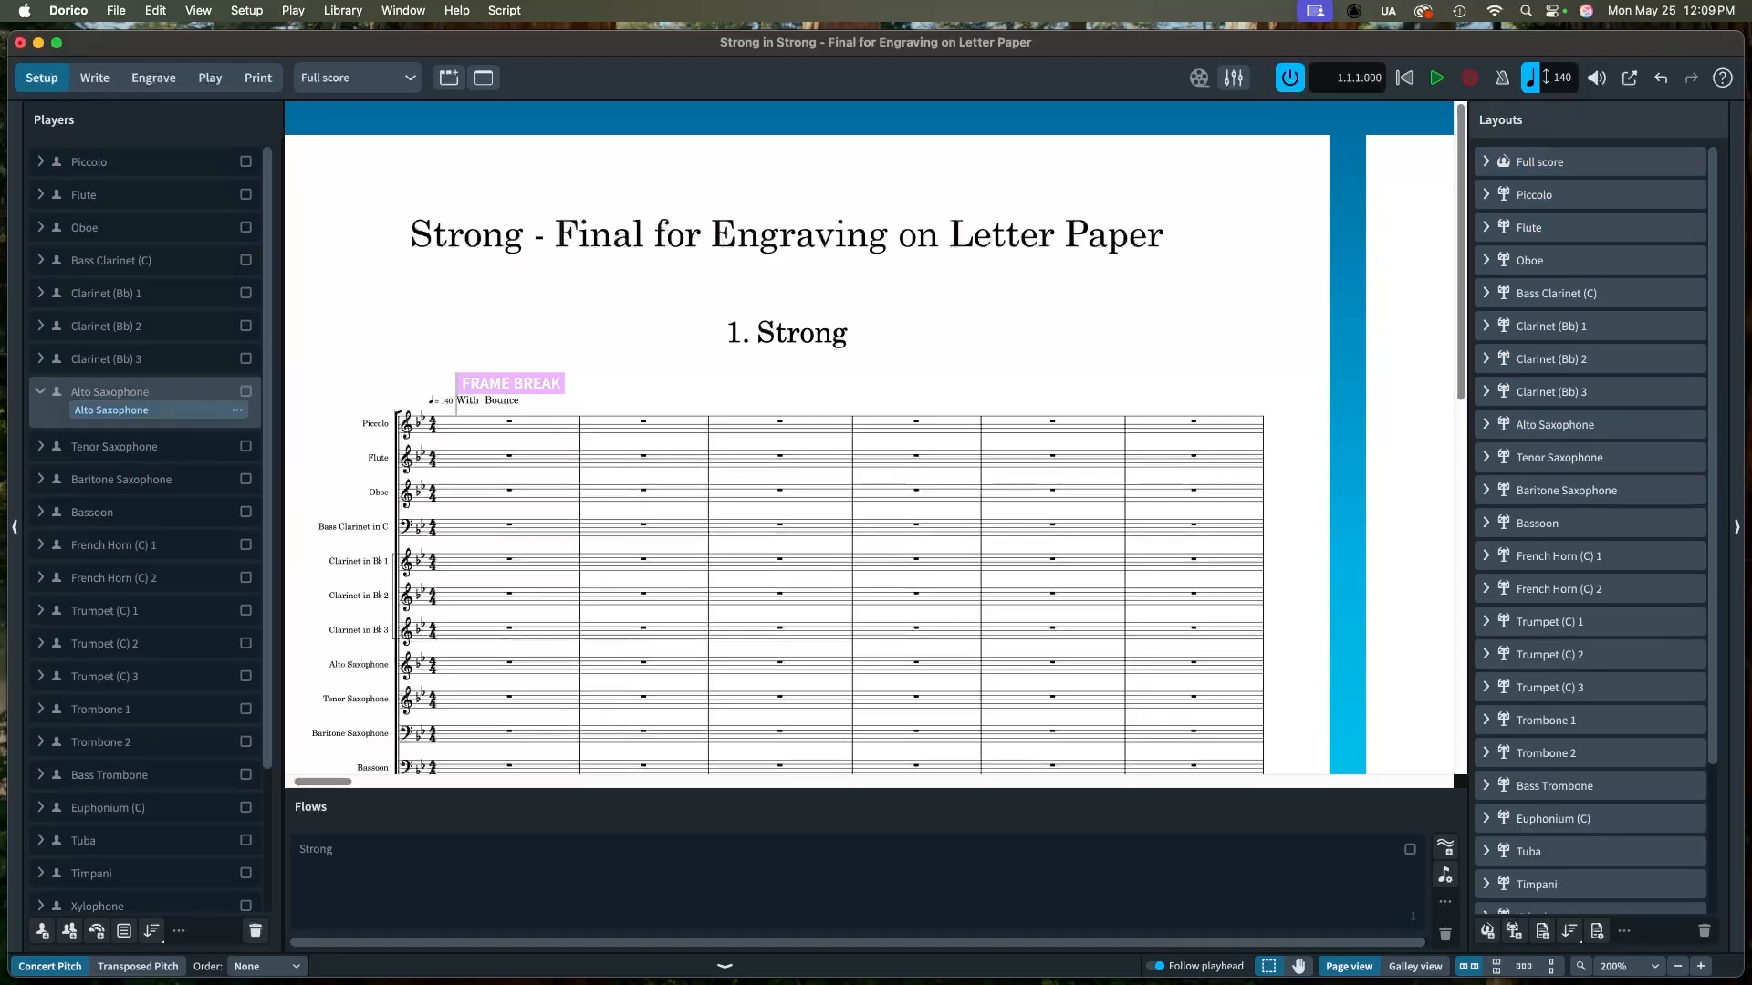
{"action": "left_click", "coordinate": [155, 392]}
{"action": "left_click", "coordinate": [155, 392]}
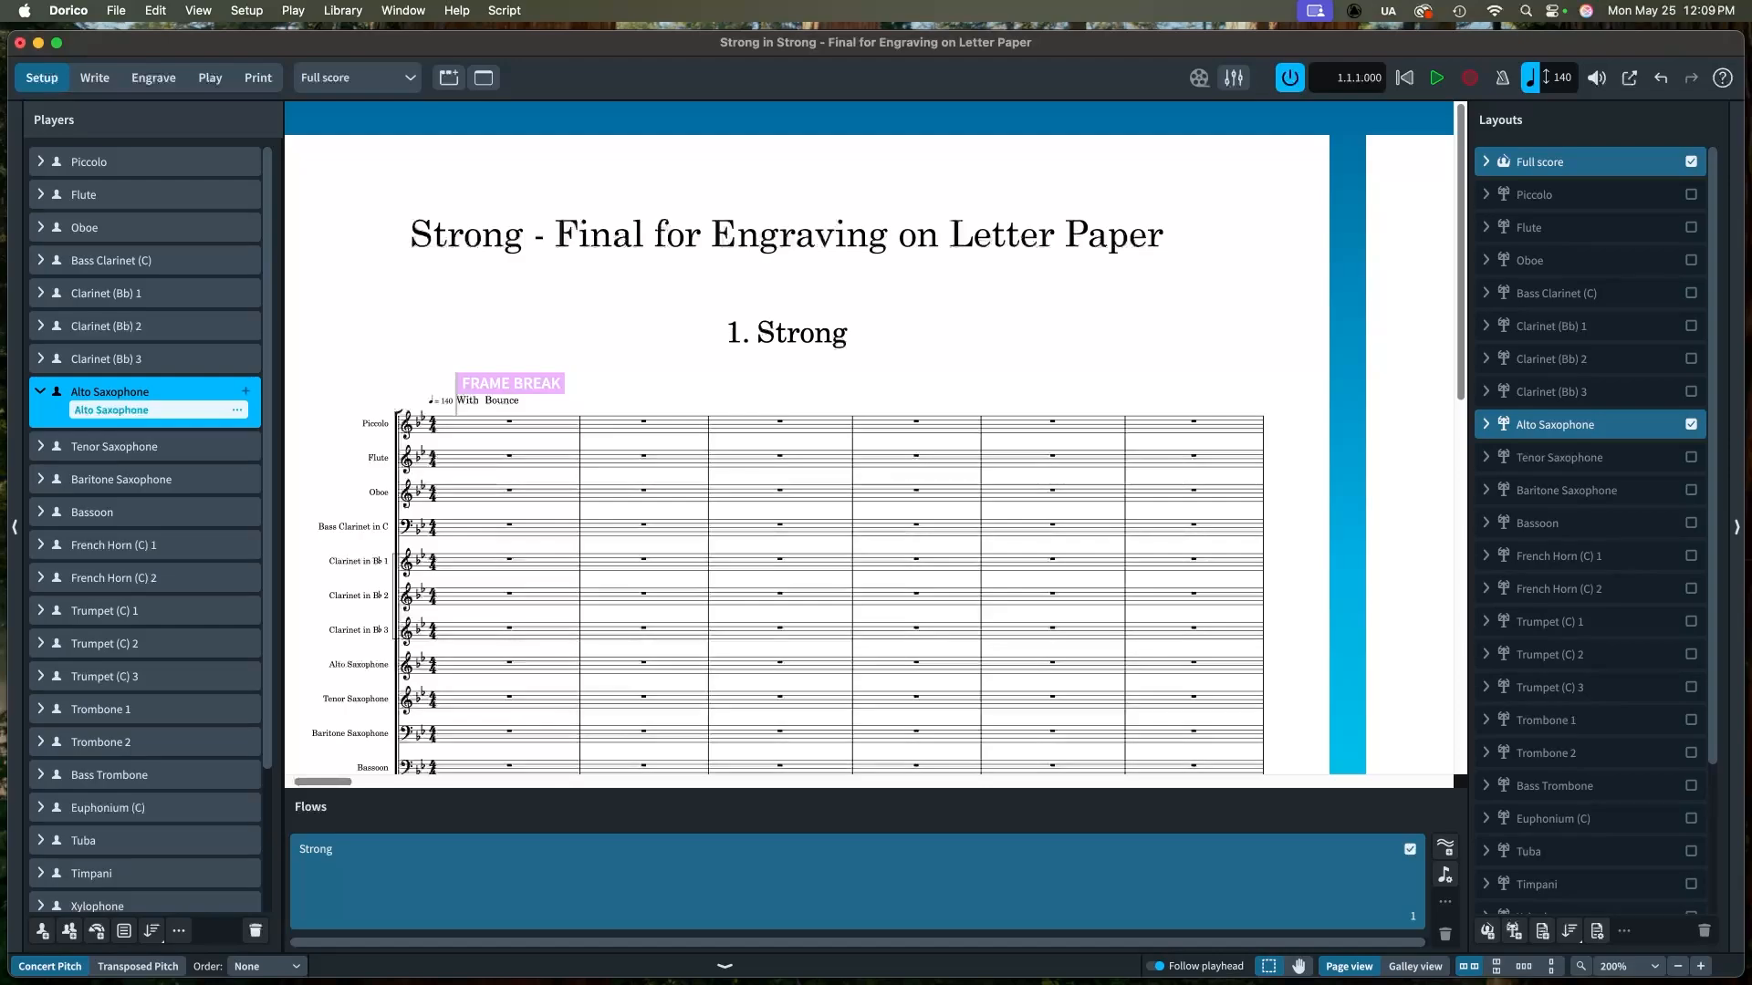
{"action": "left_click", "coordinate": [237, 410]}
{"action": "mouse_move", "coordinate": [383, 410]}
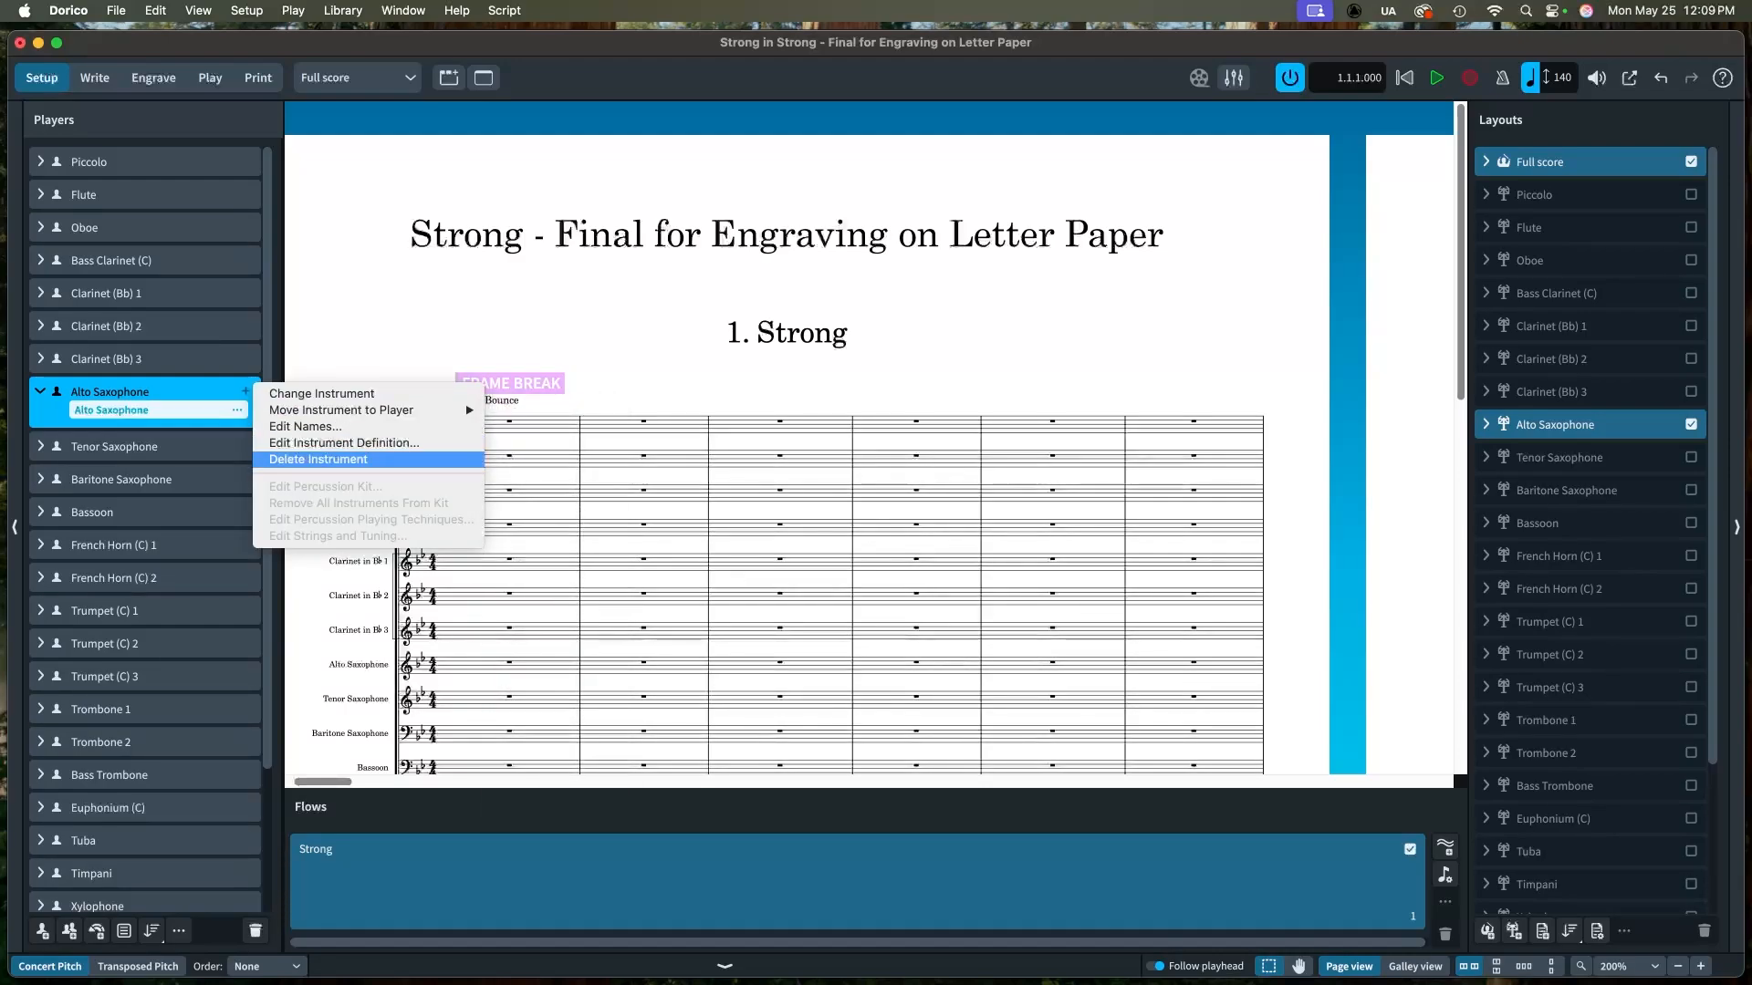
{"action": "left_click", "coordinate": [344, 443]}
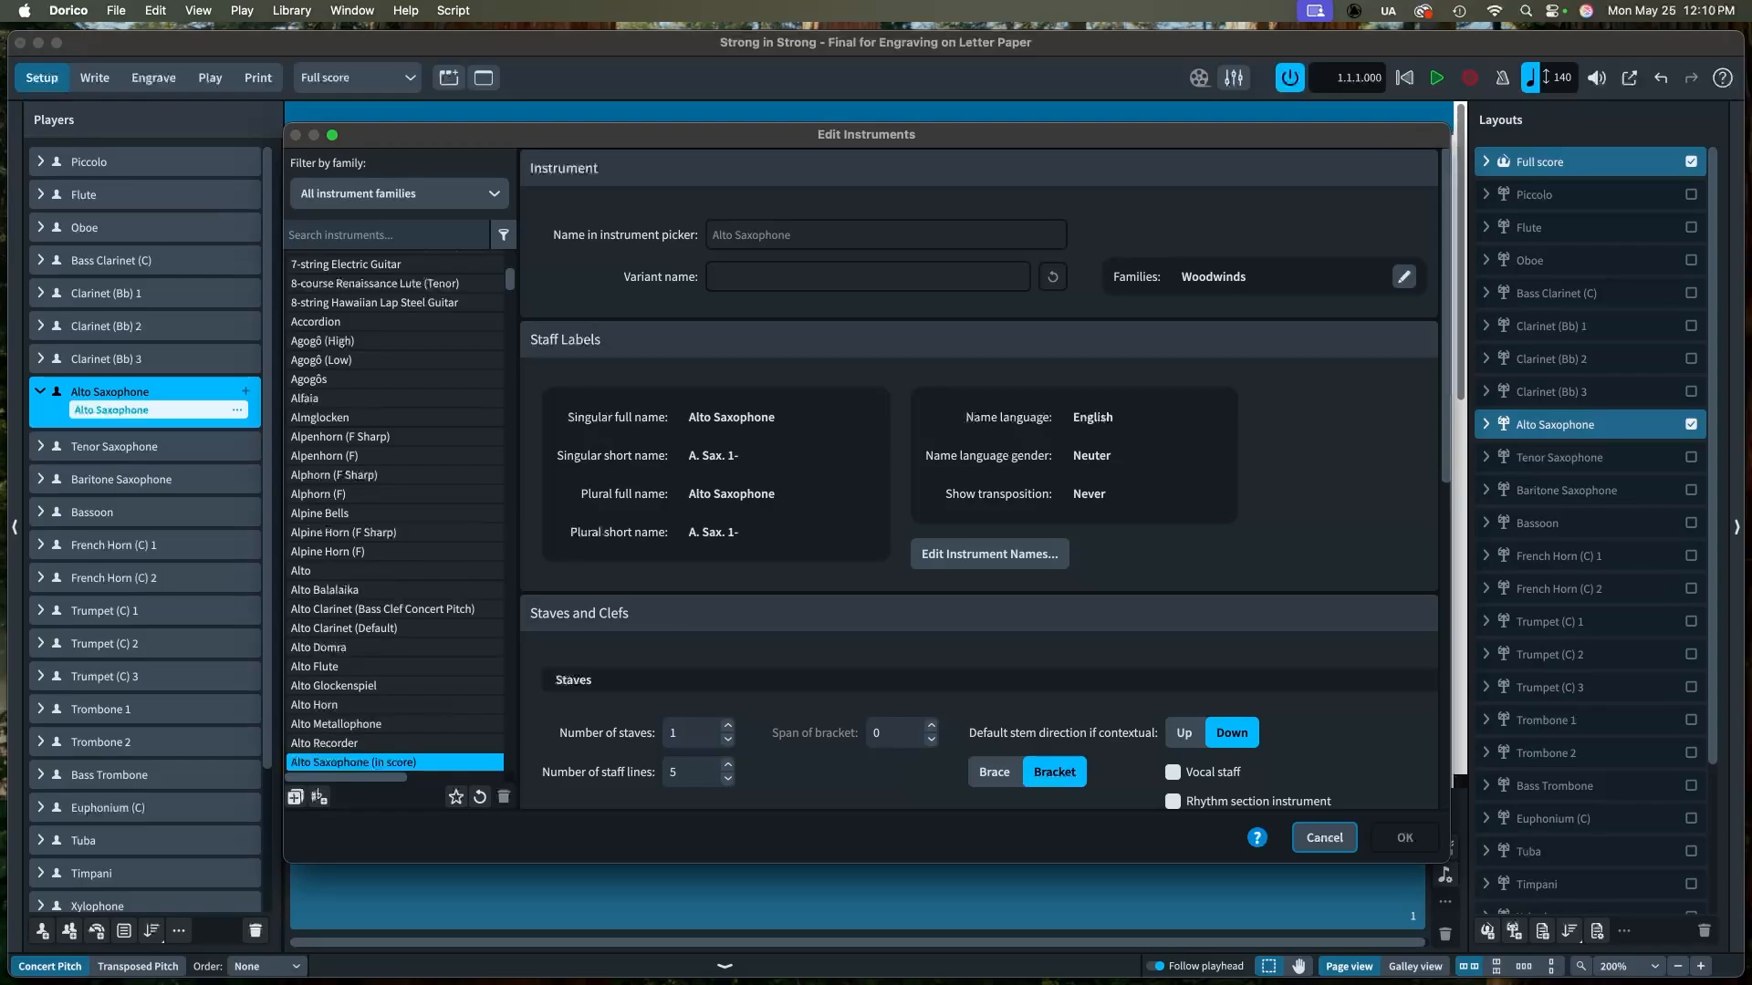
{"action": "scroll", "coordinate": [978, 479], "scroll_direction": "down", "scroll_amount": 8}
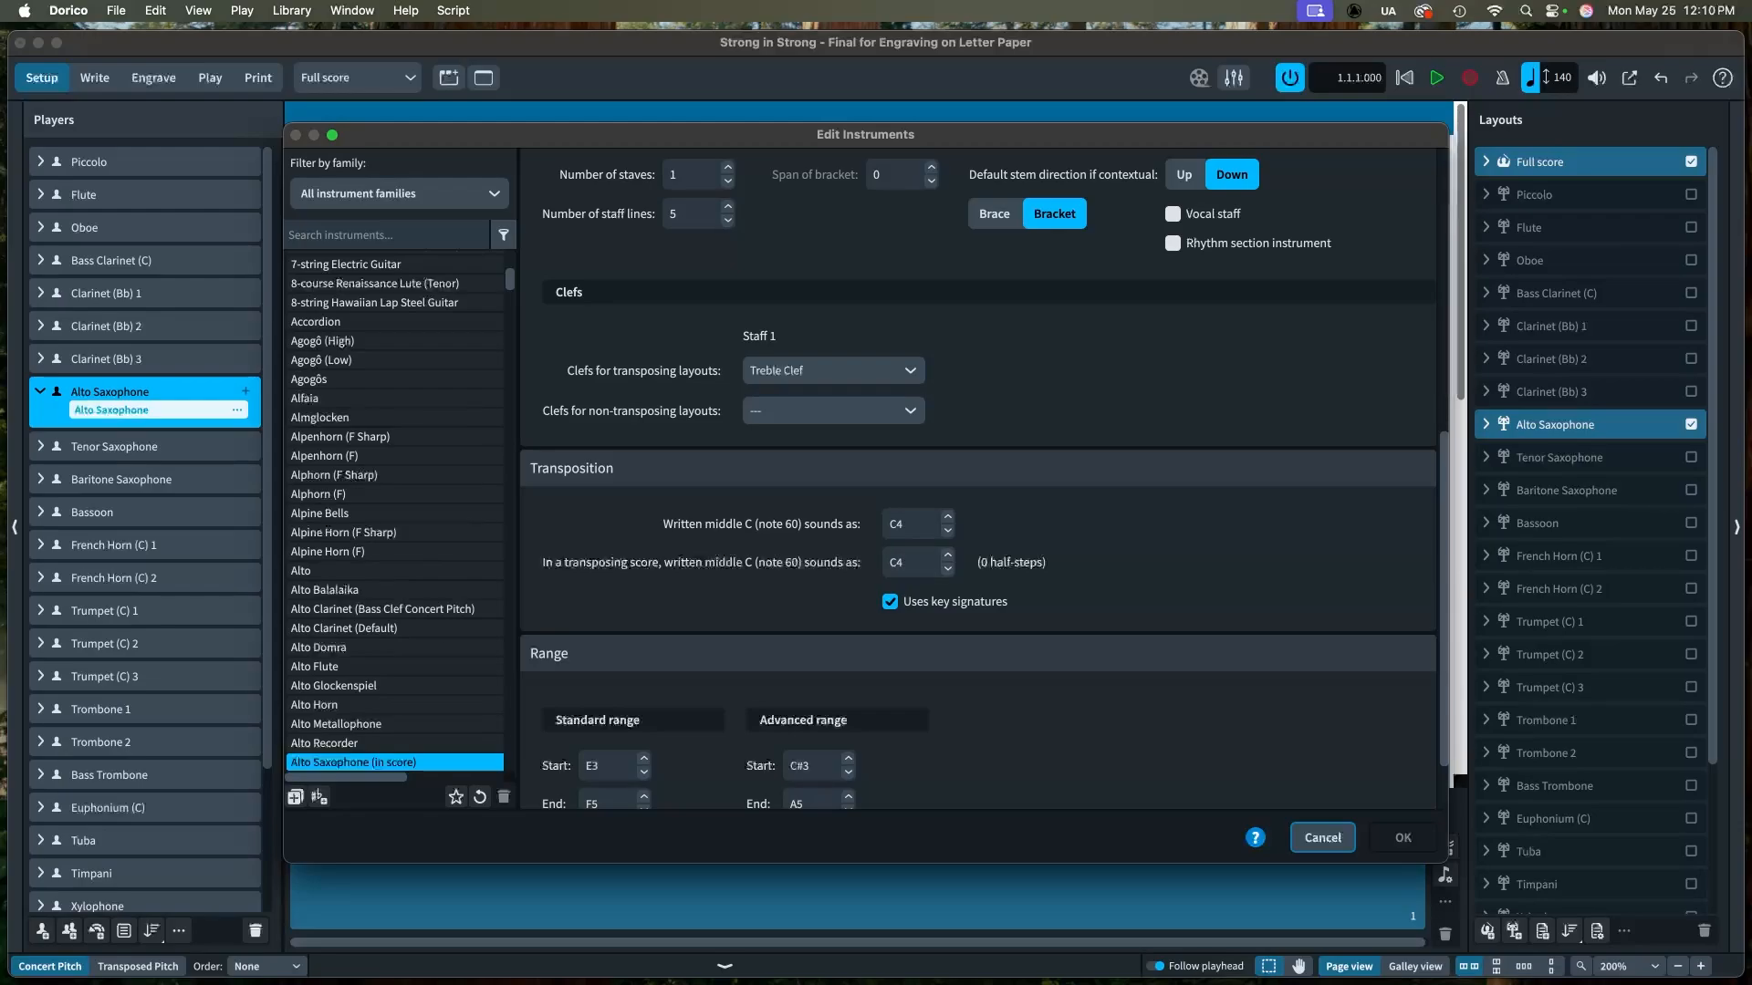
{"action": "left_click", "coordinate": [948, 569]}
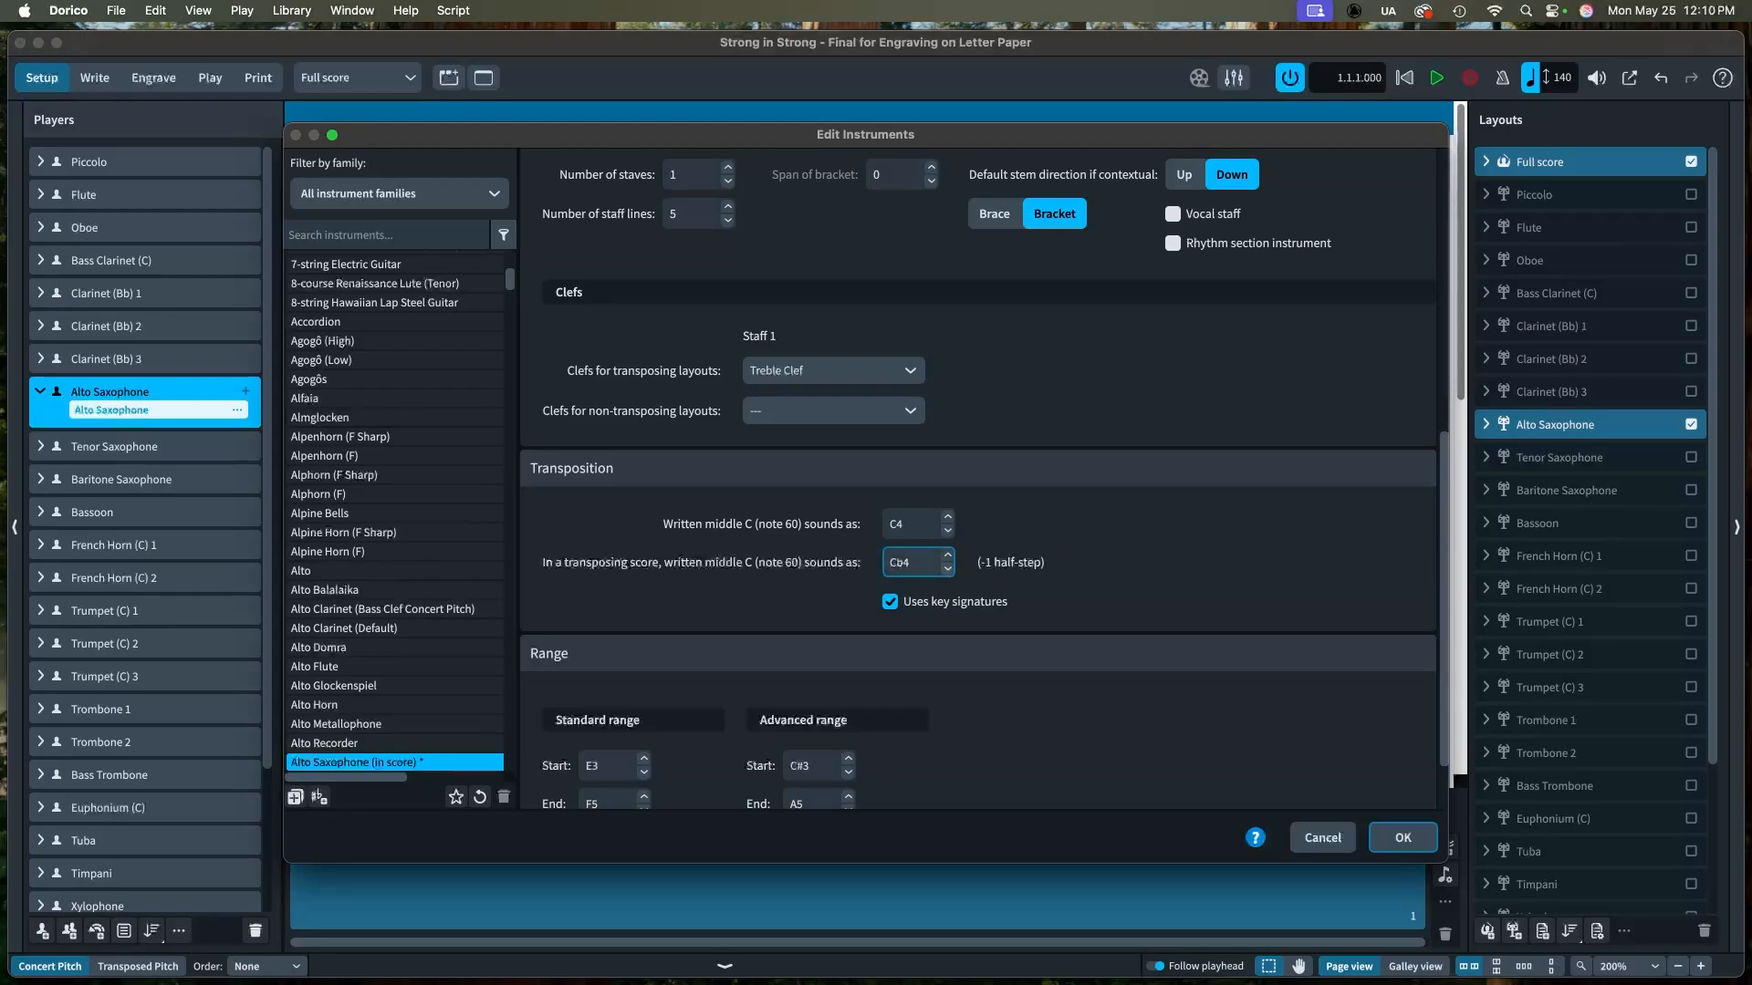
{"action": "left_click", "coordinate": [948, 569]}
{"action": "scroll", "coordinate": [978, 479], "scroll_direction": "down", "scroll_amount": 2}
{"action": "scroll", "coordinate": [978, 479], "scroll_direction": "up", "scroll_amount": 2}
{"action": "scroll", "coordinate": [978, 479], "scroll_direction": "down", "scroll_amount": 2}
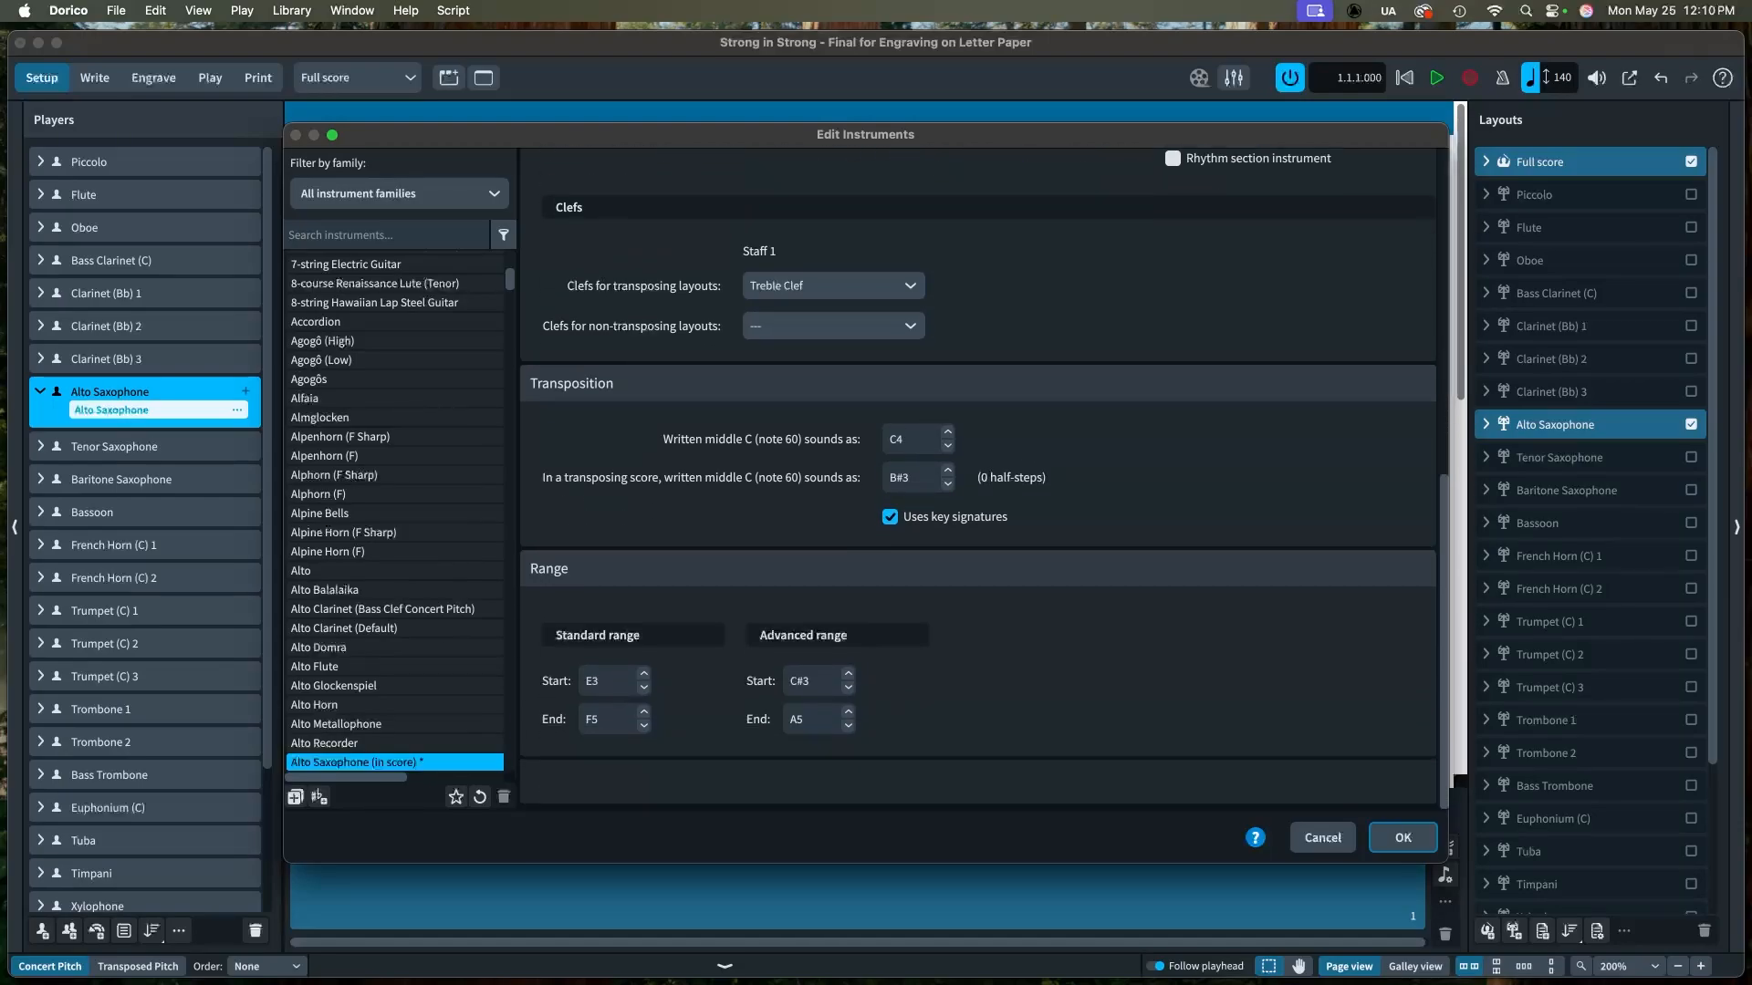
{"action": "left_click", "coordinate": [1403, 838]}
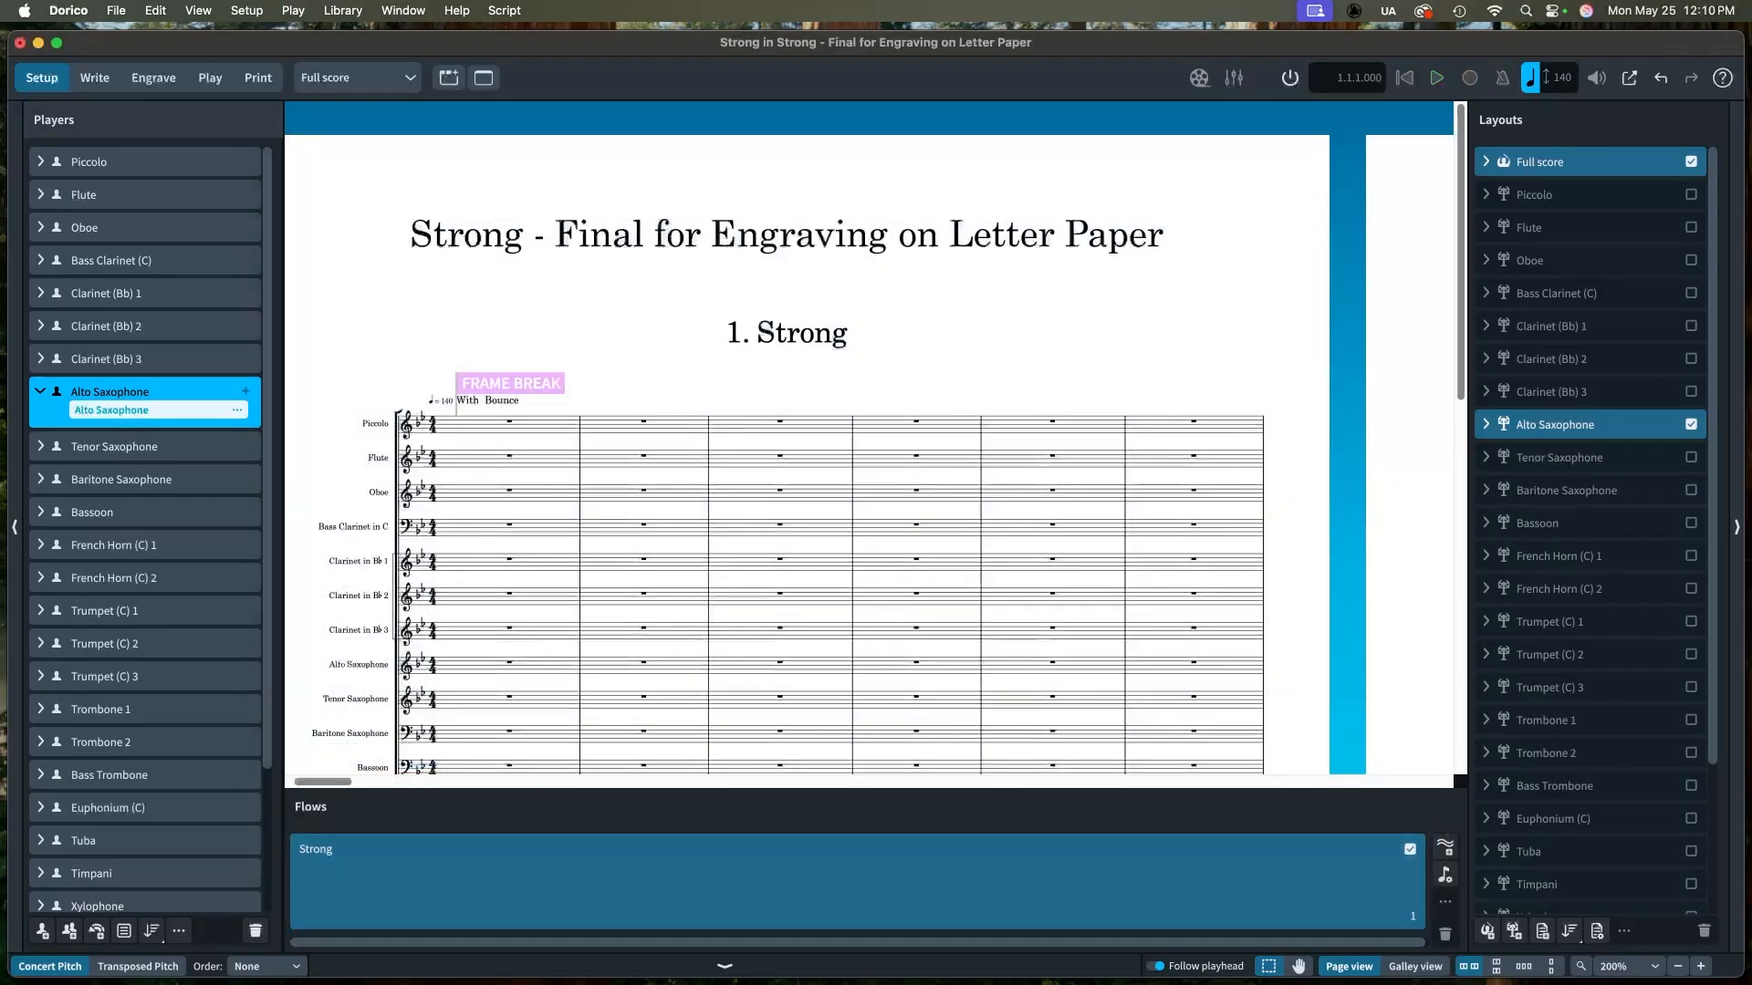
Step: Change the Alto Saxophone player's instrument to the Woodwinds Alto Saxophone
{"action": "left_click", "coordinate": [237, 411]}
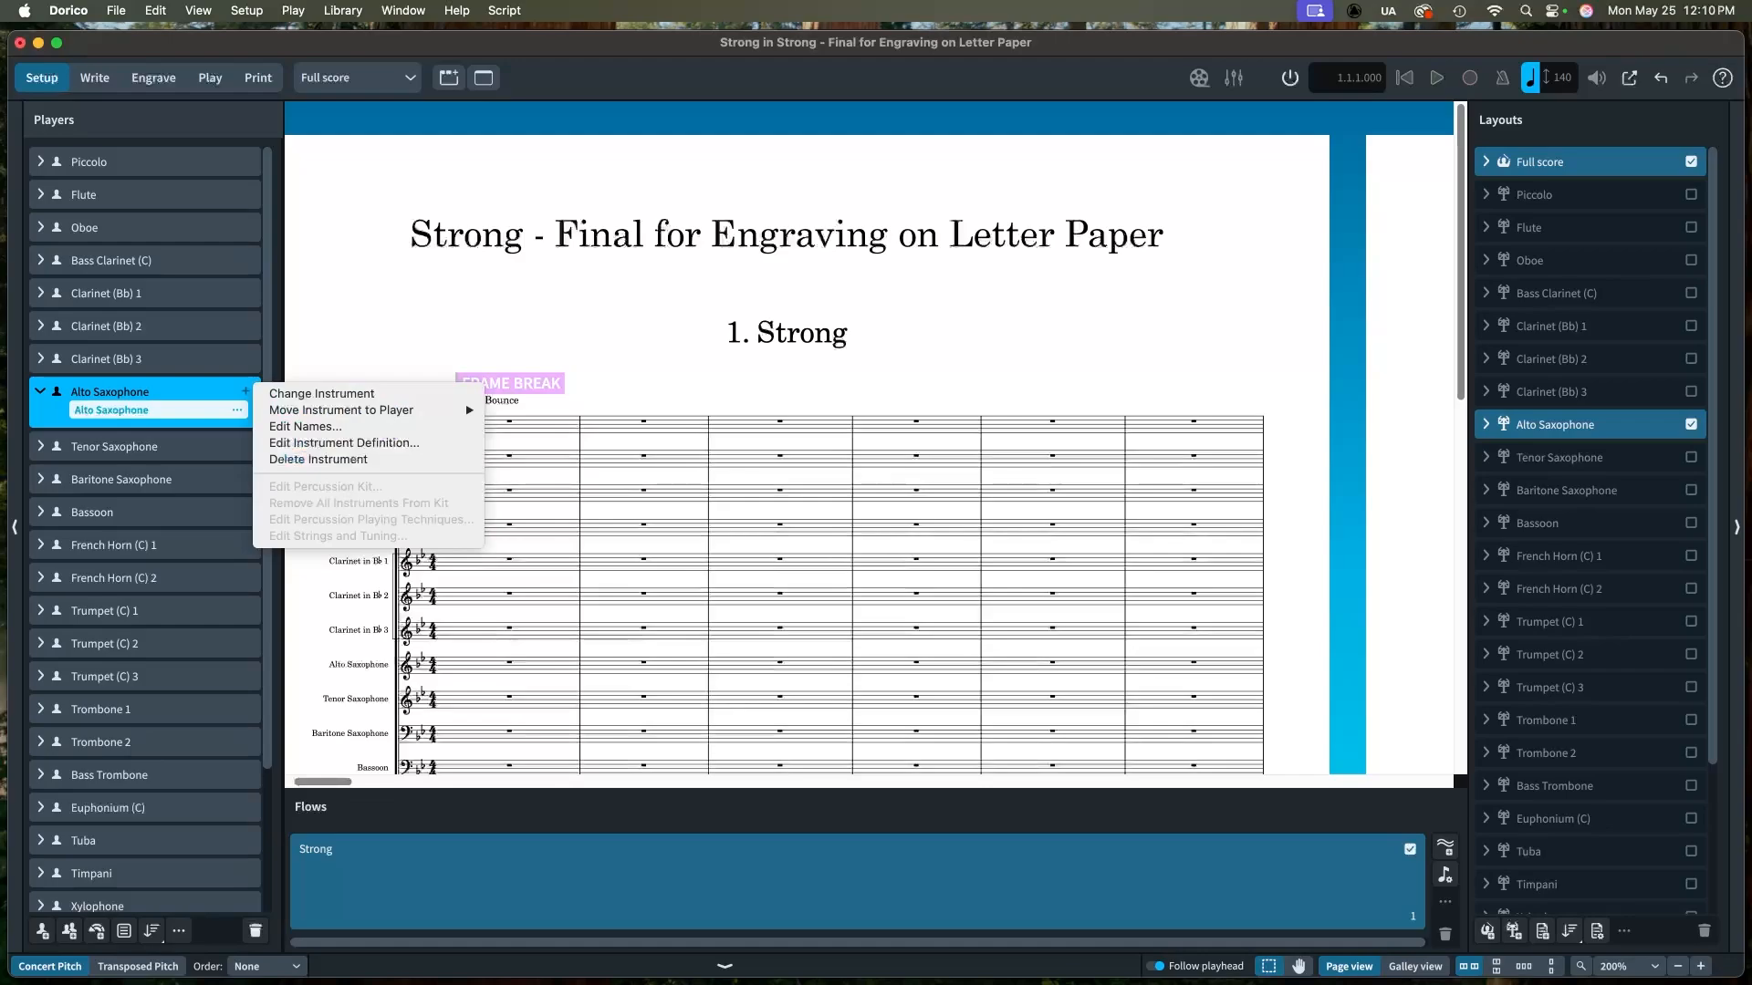
{"action": "left_click", "coordinate": [322, 393]}
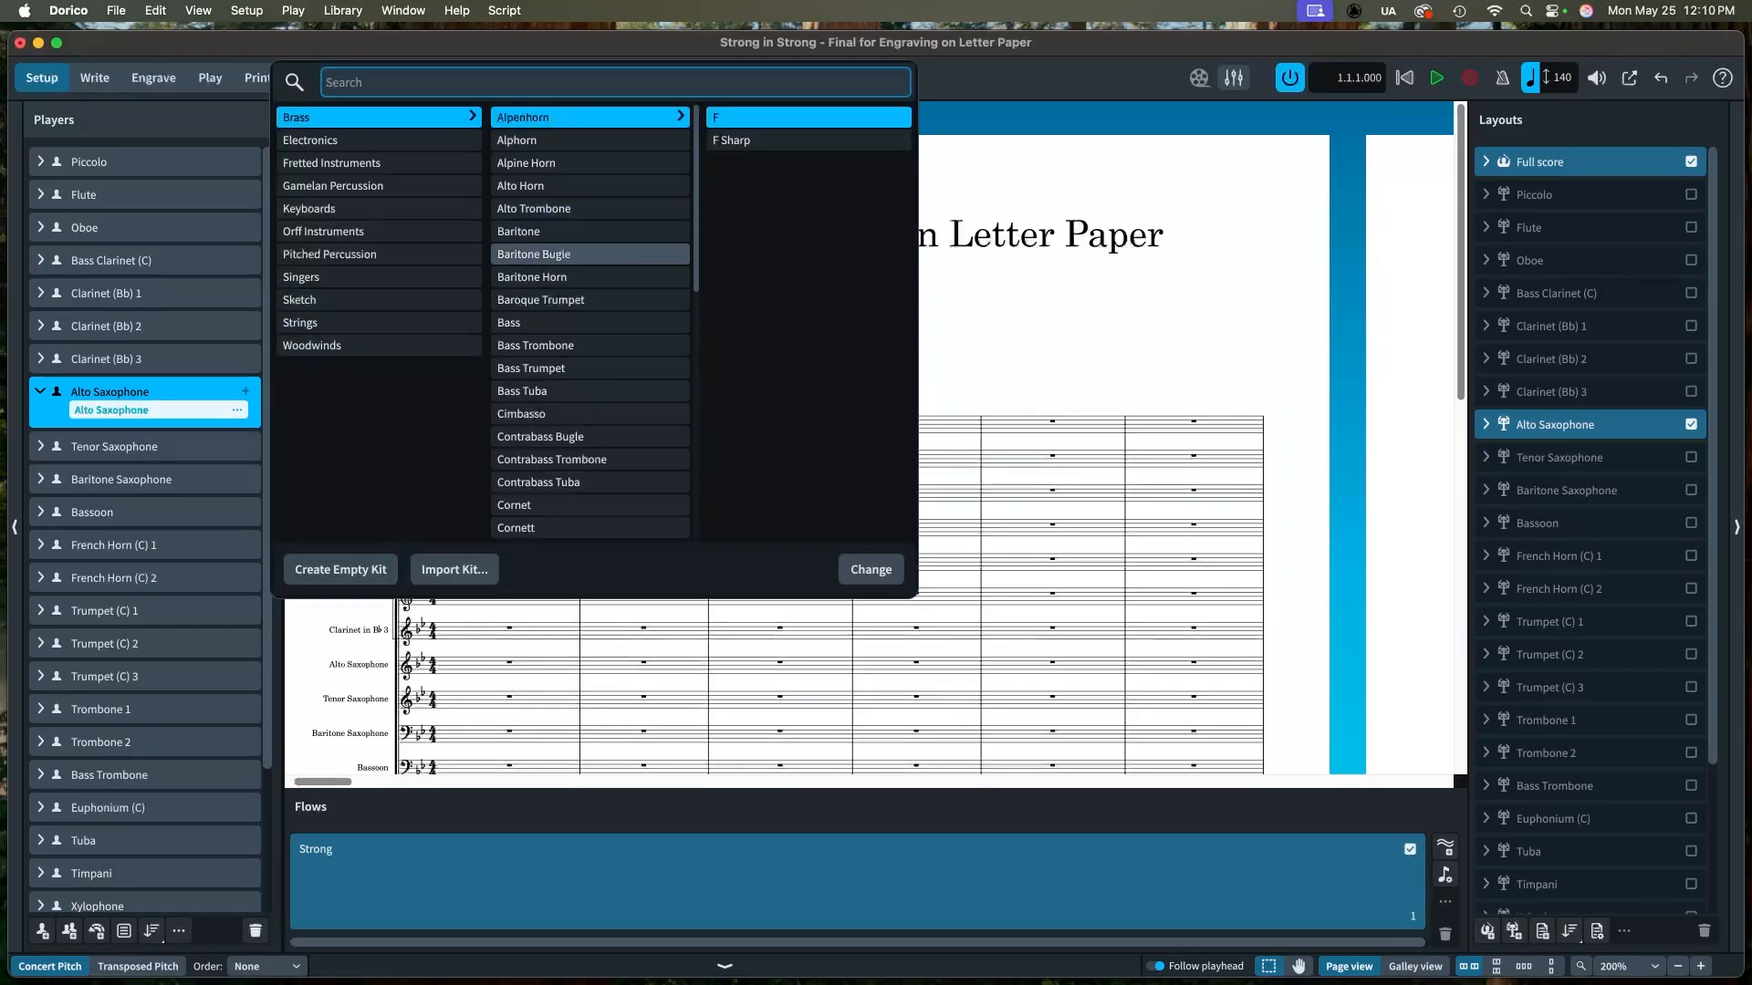
{"action": "left_click", "coordinate": [379, 345]}
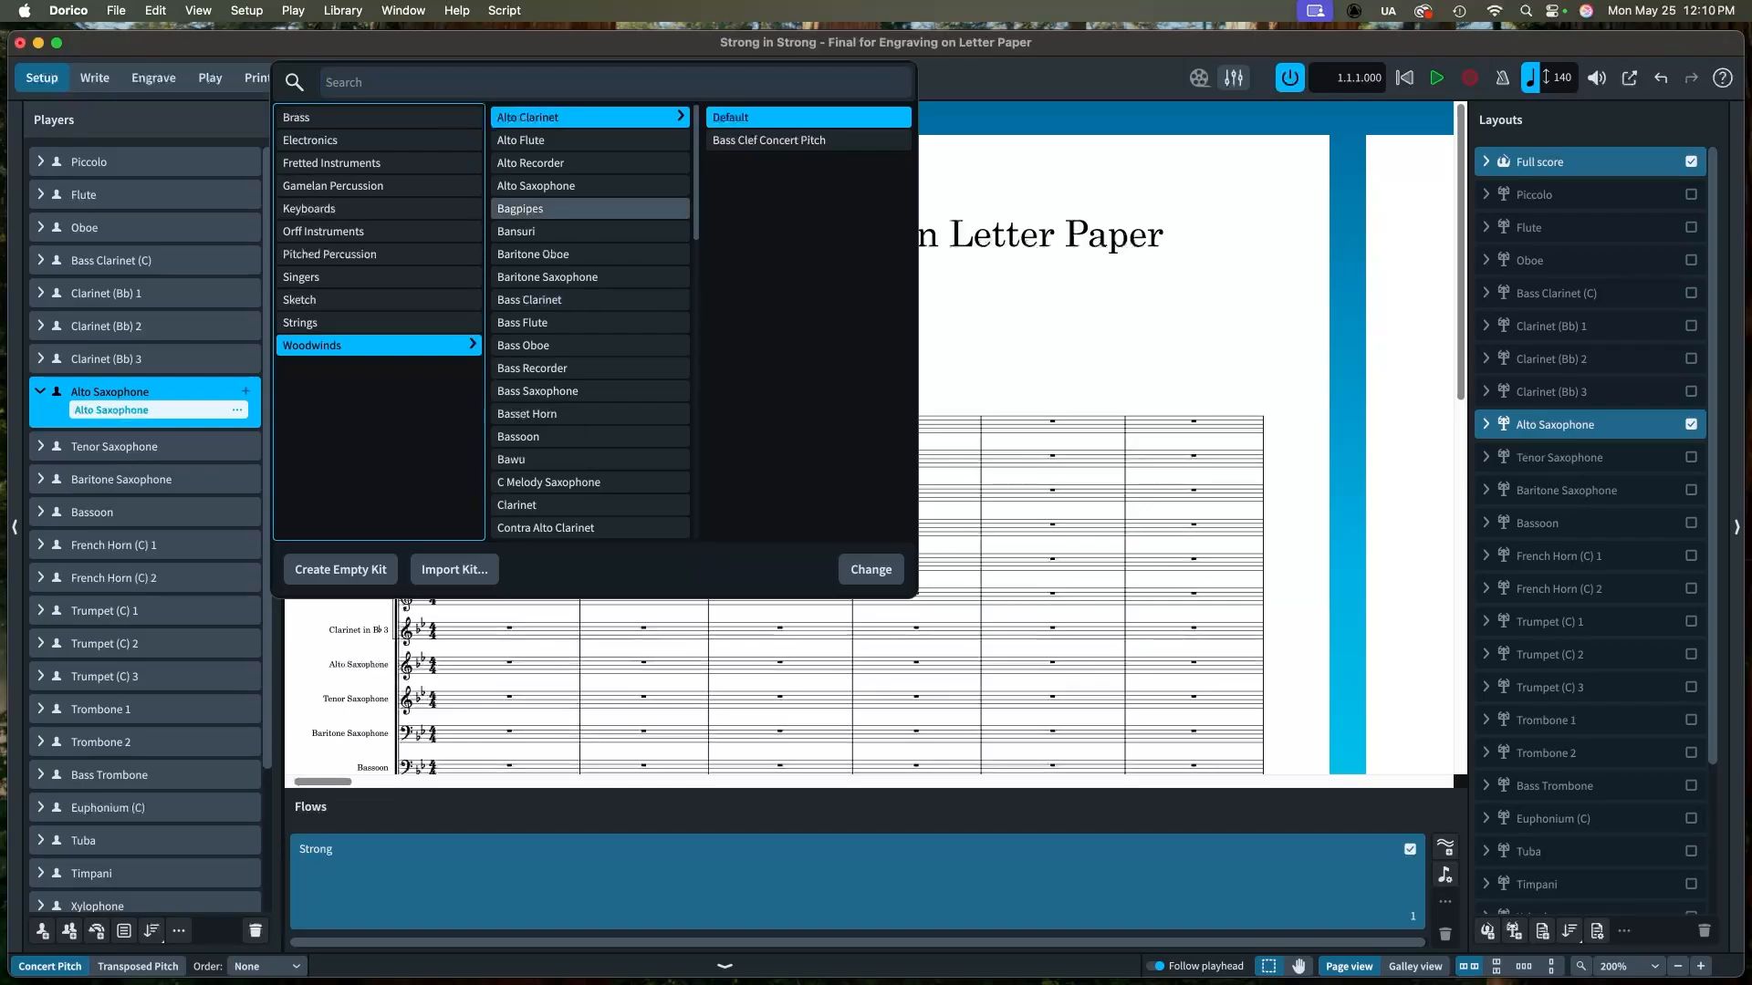
{"action": "left_click", "coordinate": [548, 185]}
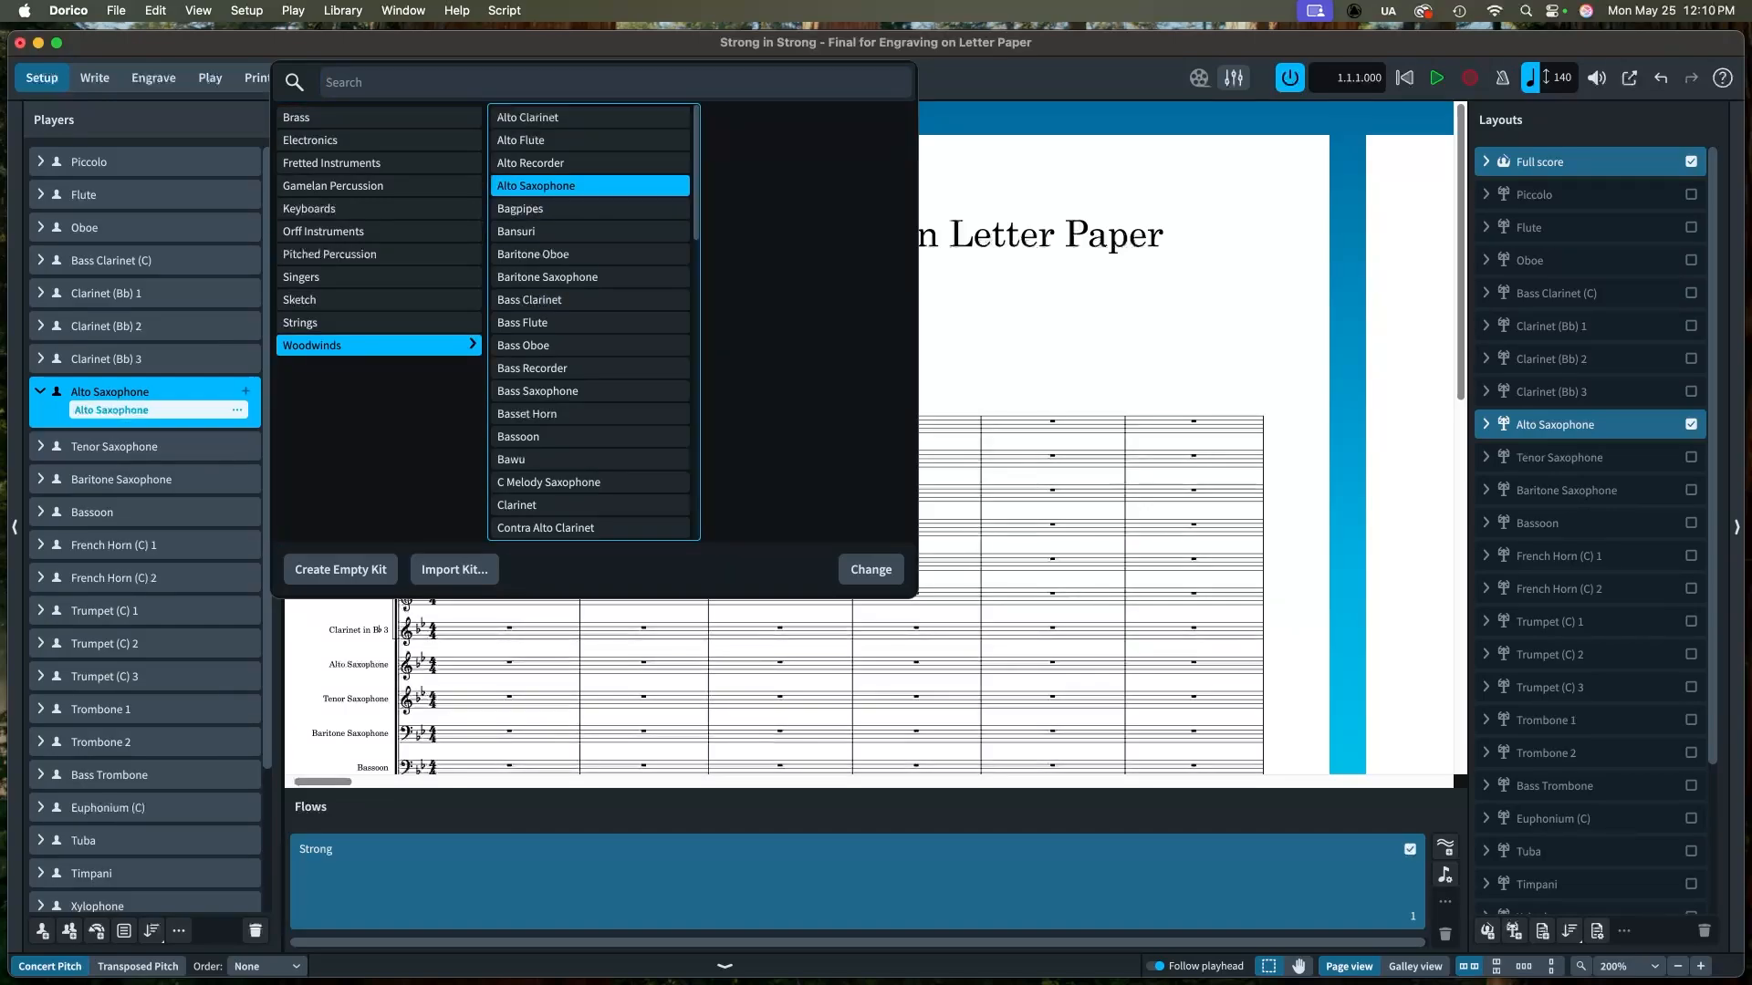
{"action": "left_click", "coordinate": [870, 570]}
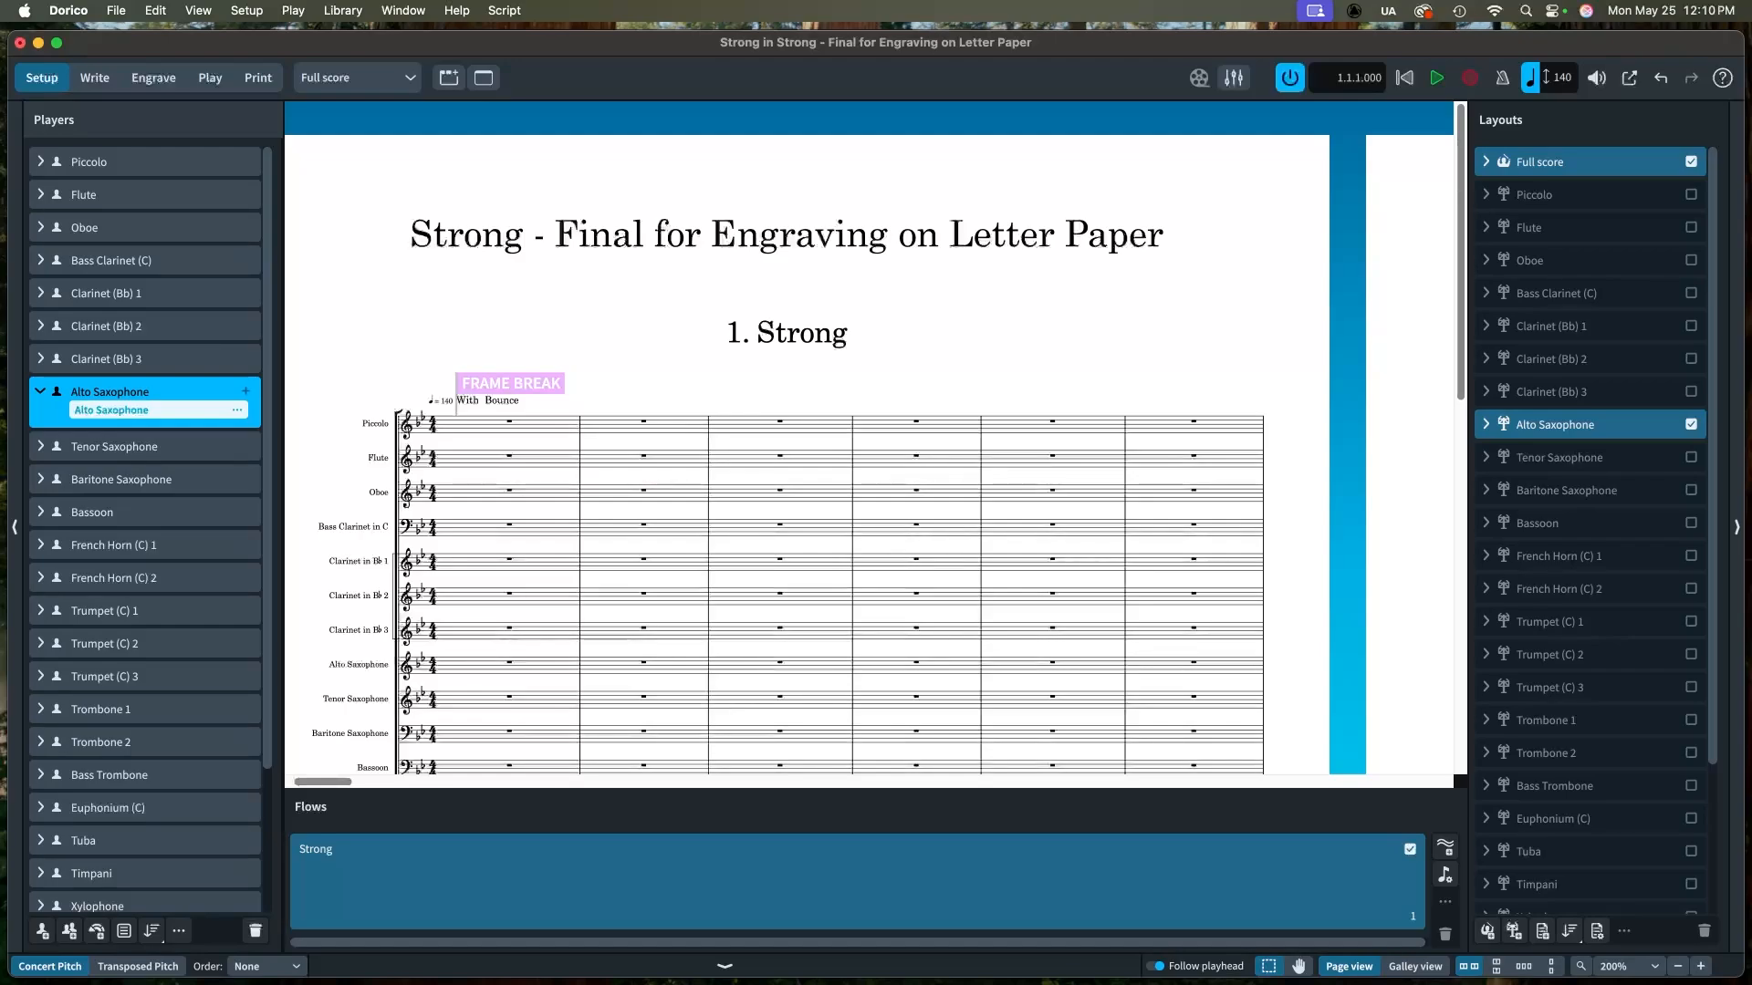
{"action": "left_click", "coordinate": [237, 410]}
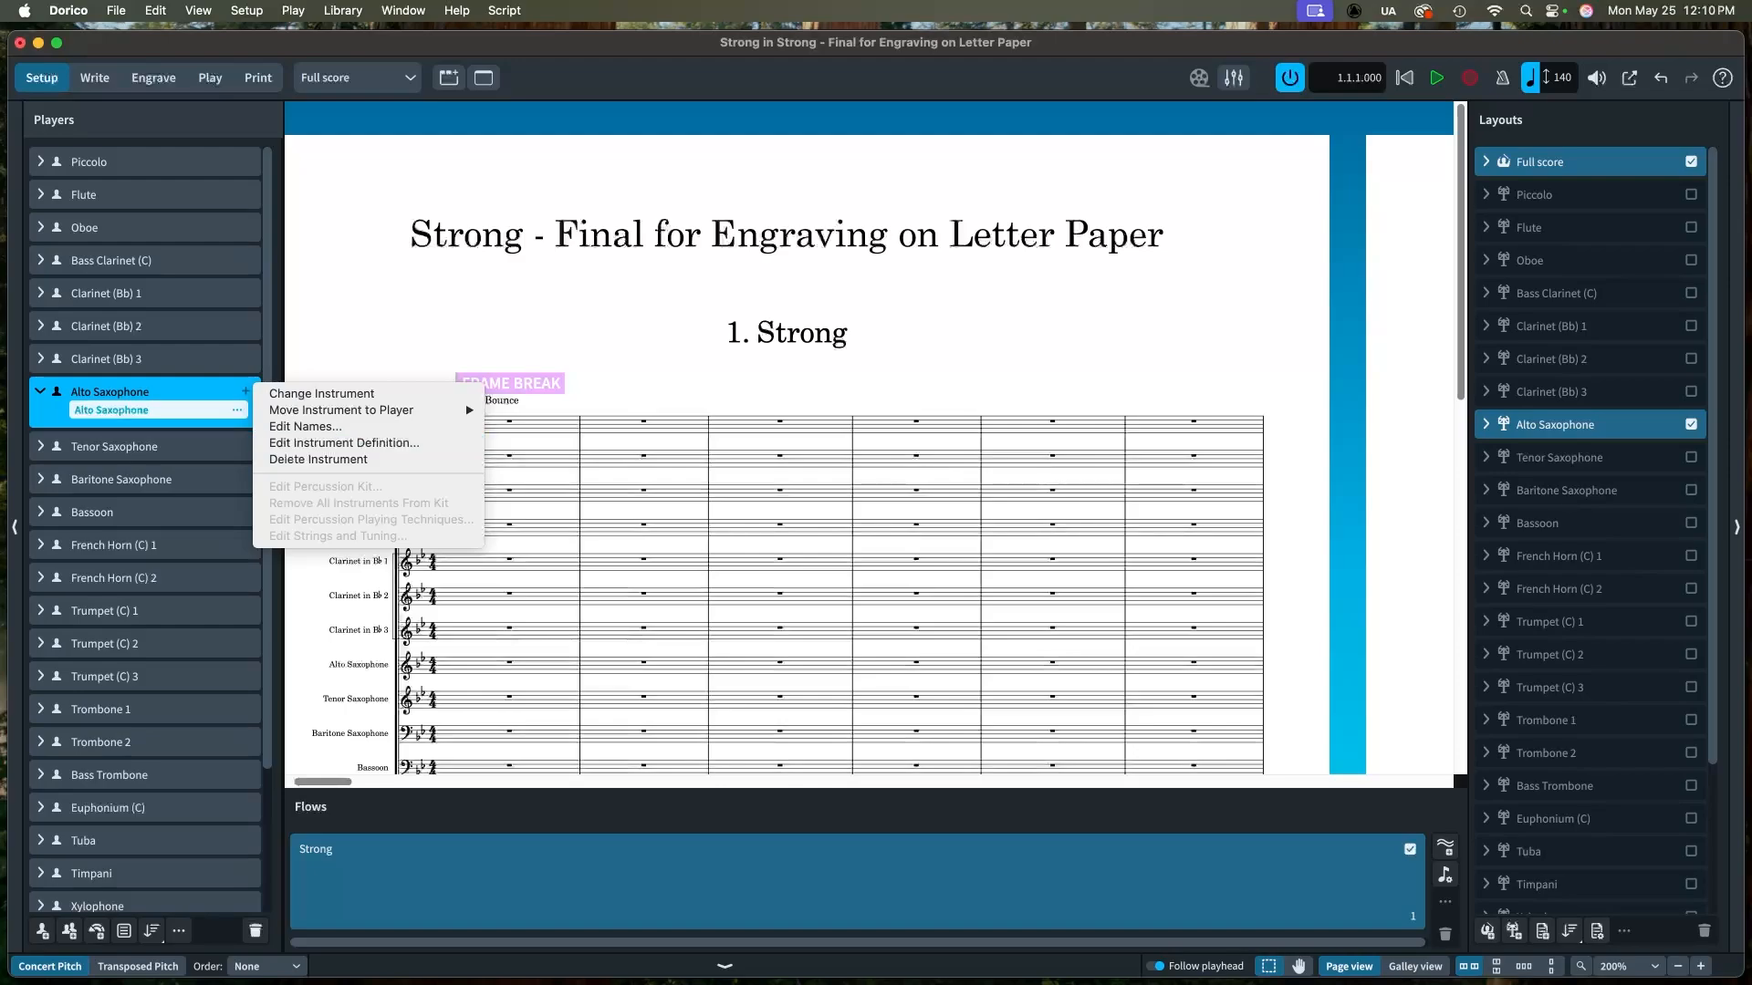
{"action": "left_click", "coordinate": [344, 442]}
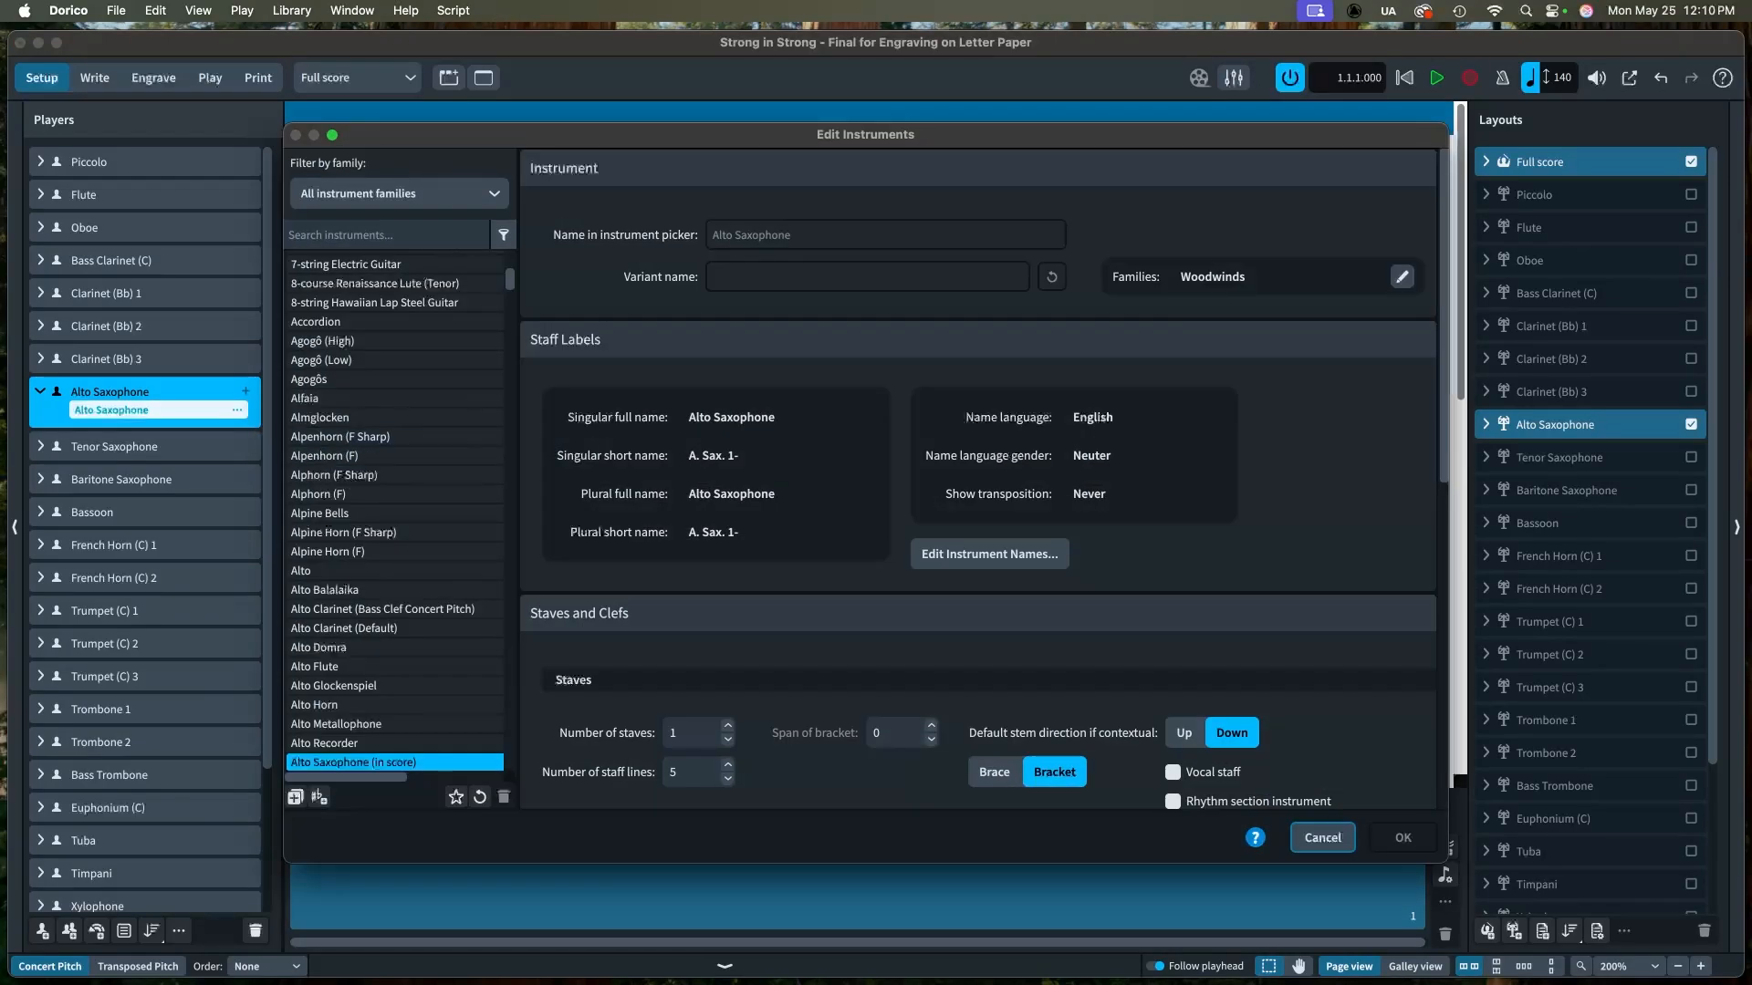
{"action": "scroll", "coordinate": [978, 479], "scroll_direction": "down", "scroll_amount": 10}
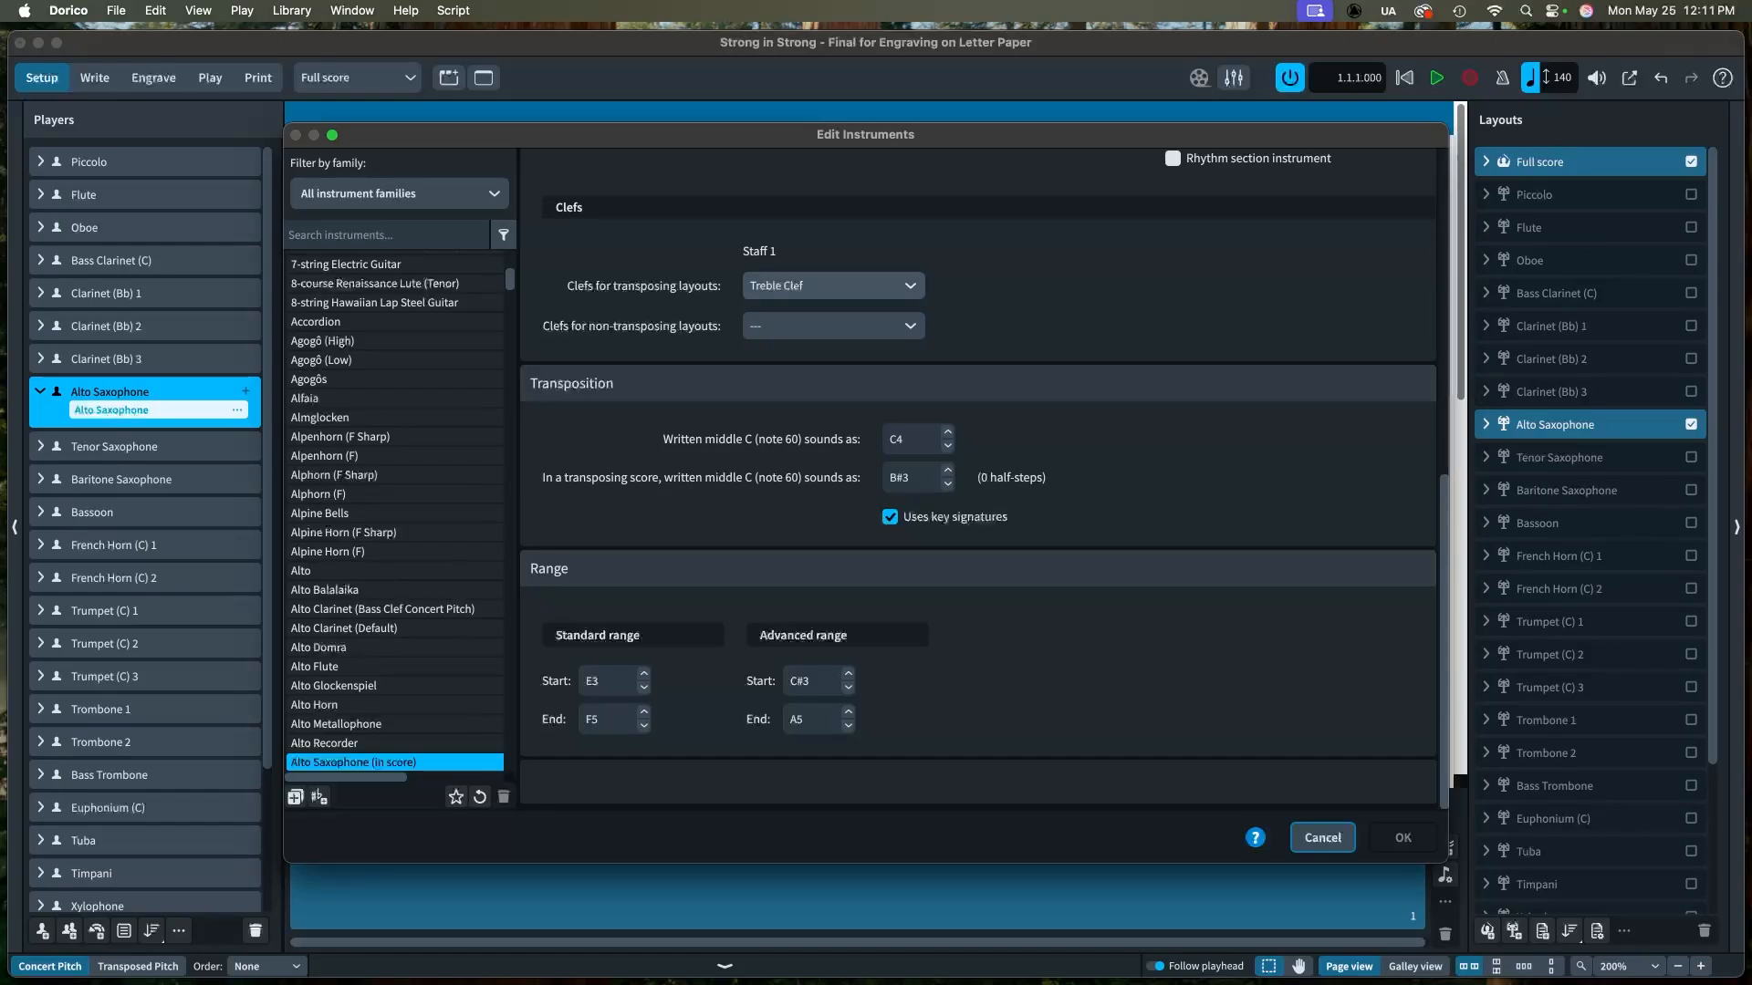
{"action": "left_click", "coordinate": [833, 285]}
{"action": "key", "text": "Escape"}
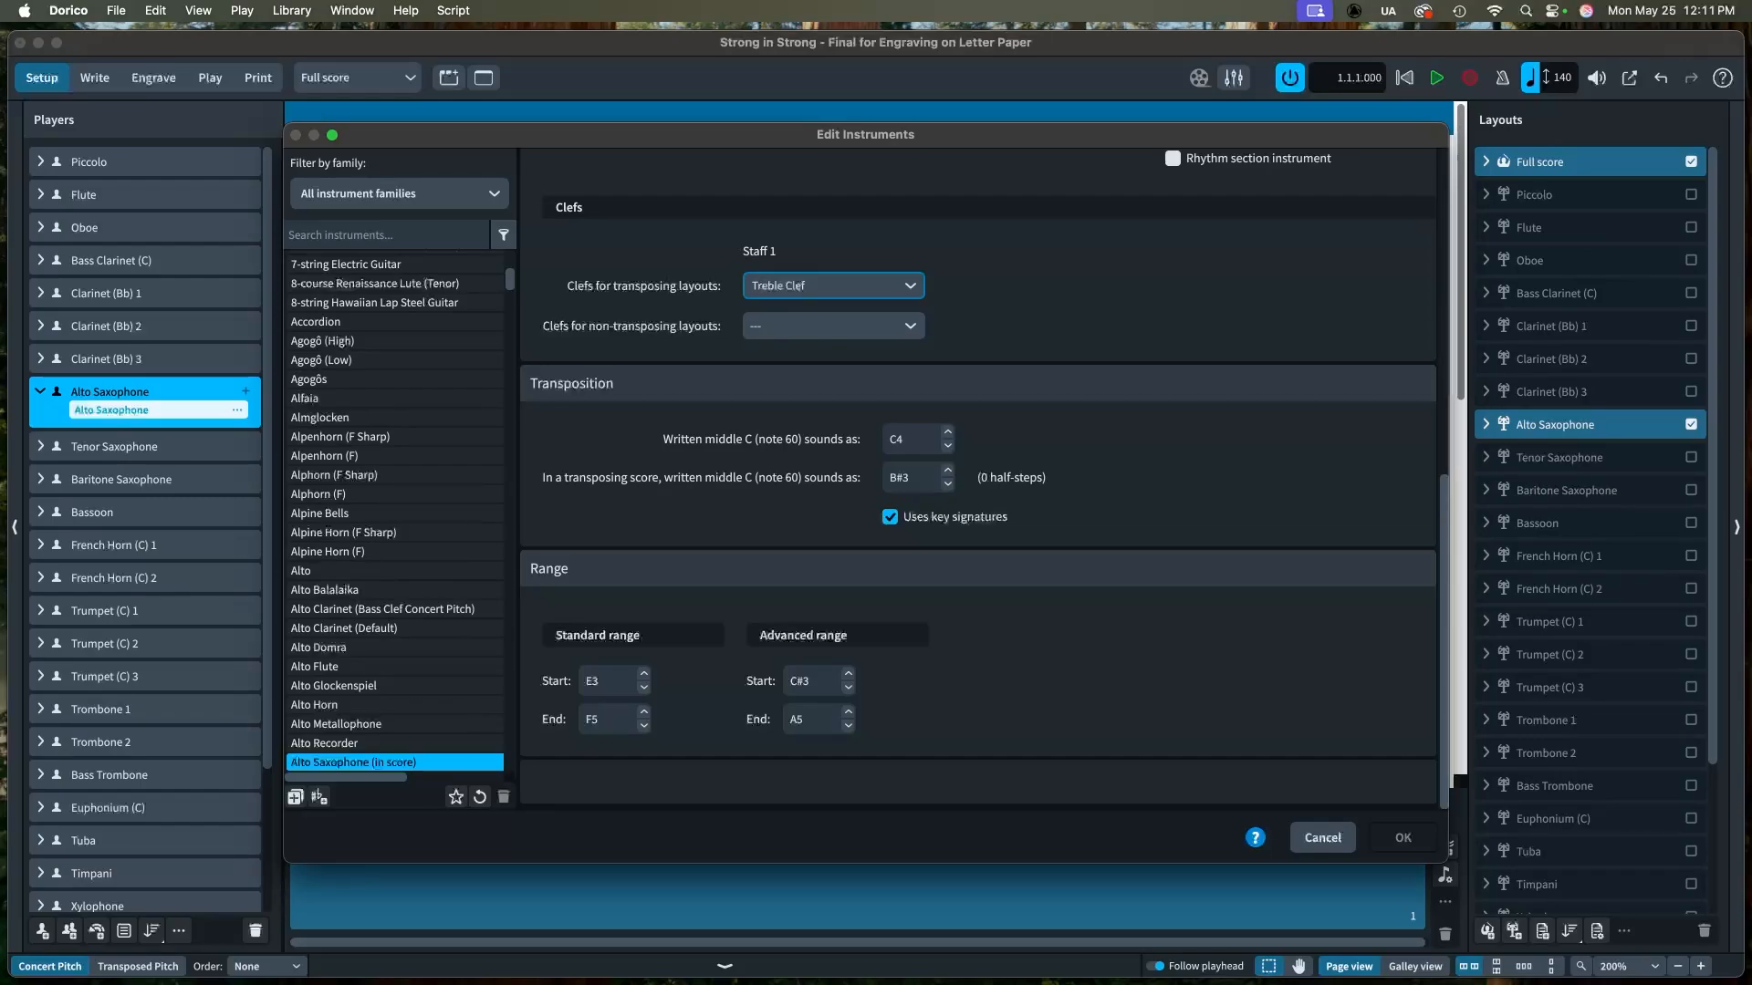
{"action": "left_click", "coordinate": [890, 517]}
{"action": "left_click", "coordinate": [890, 518]}
{"action": "left_click", "coordinate": [948, 484]}
{"action": "left_click", "coordinate": [948, 470]}
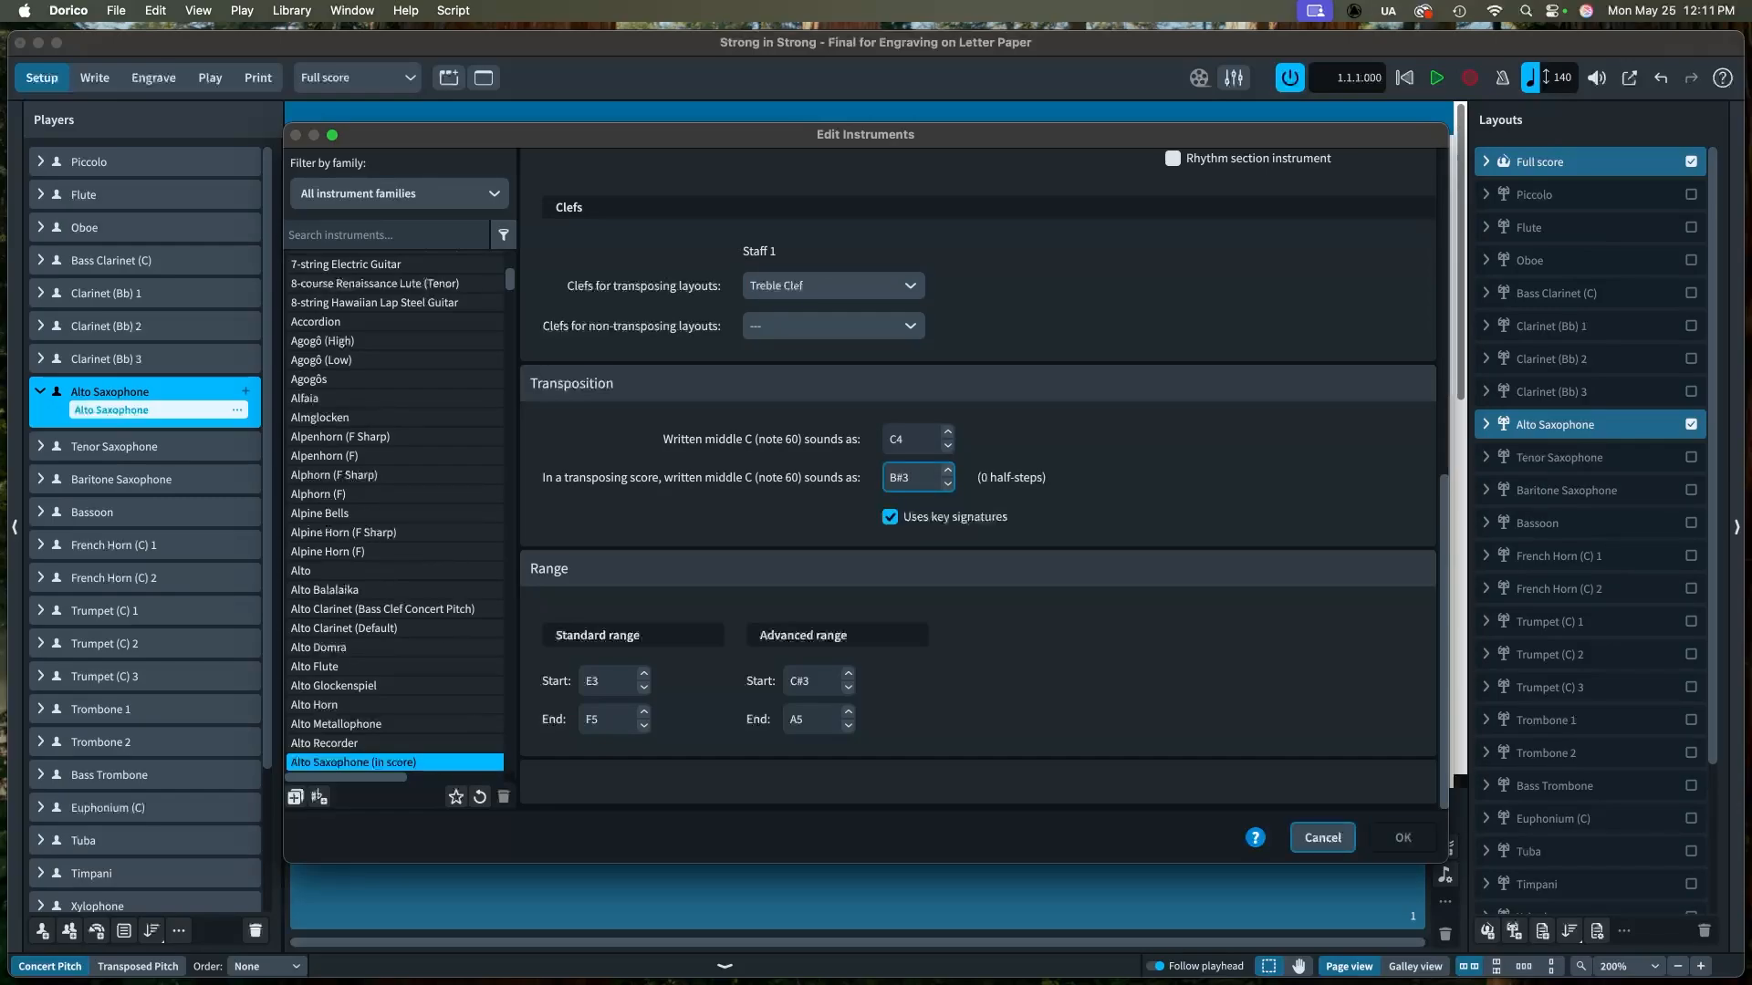
{"action": "left_click", "coordinate": [948, 470]}
{"action": "left_click", "coordinate": [948, 470]}
{"action": "left_click", "coordinate": [948, 470]}
{"action": "left_click", "coordinate": [948, 470]}
{"action": "left_click", "coordinate": [948, 470]}
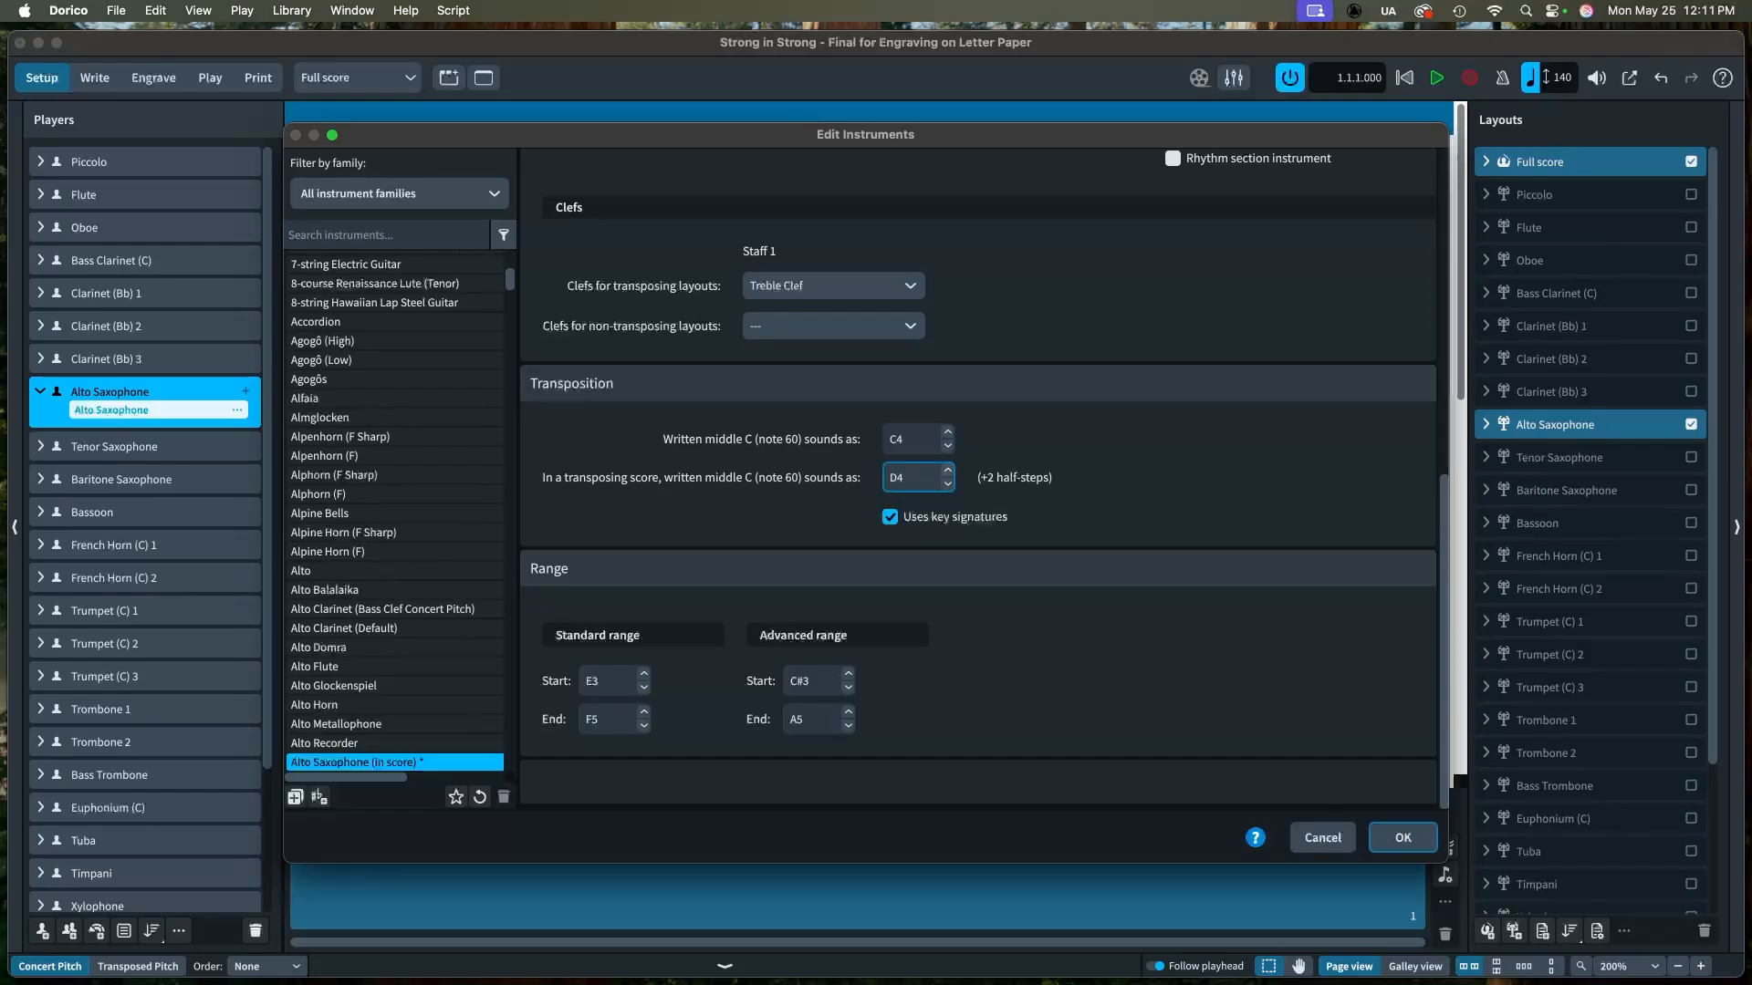
{"action": "key", "text": "Up"}
{"action": "key", "text": "Up"}
{"action": "key", "text": "Up"}
{"action": "key", "text": "Up"}
{"action": "key", "text": "Up"}
{"action": "key", "text": "Up"}
{"action": "key", "text": "Up"}
{"action": "scroll", "coordinate": [394, 512], "scroll_direction": "down", "scroll_amount": 5}
{"action": "scroll", "coordinate": [394, 513], "scroll_direction": "up", "scroll_amount": 8}
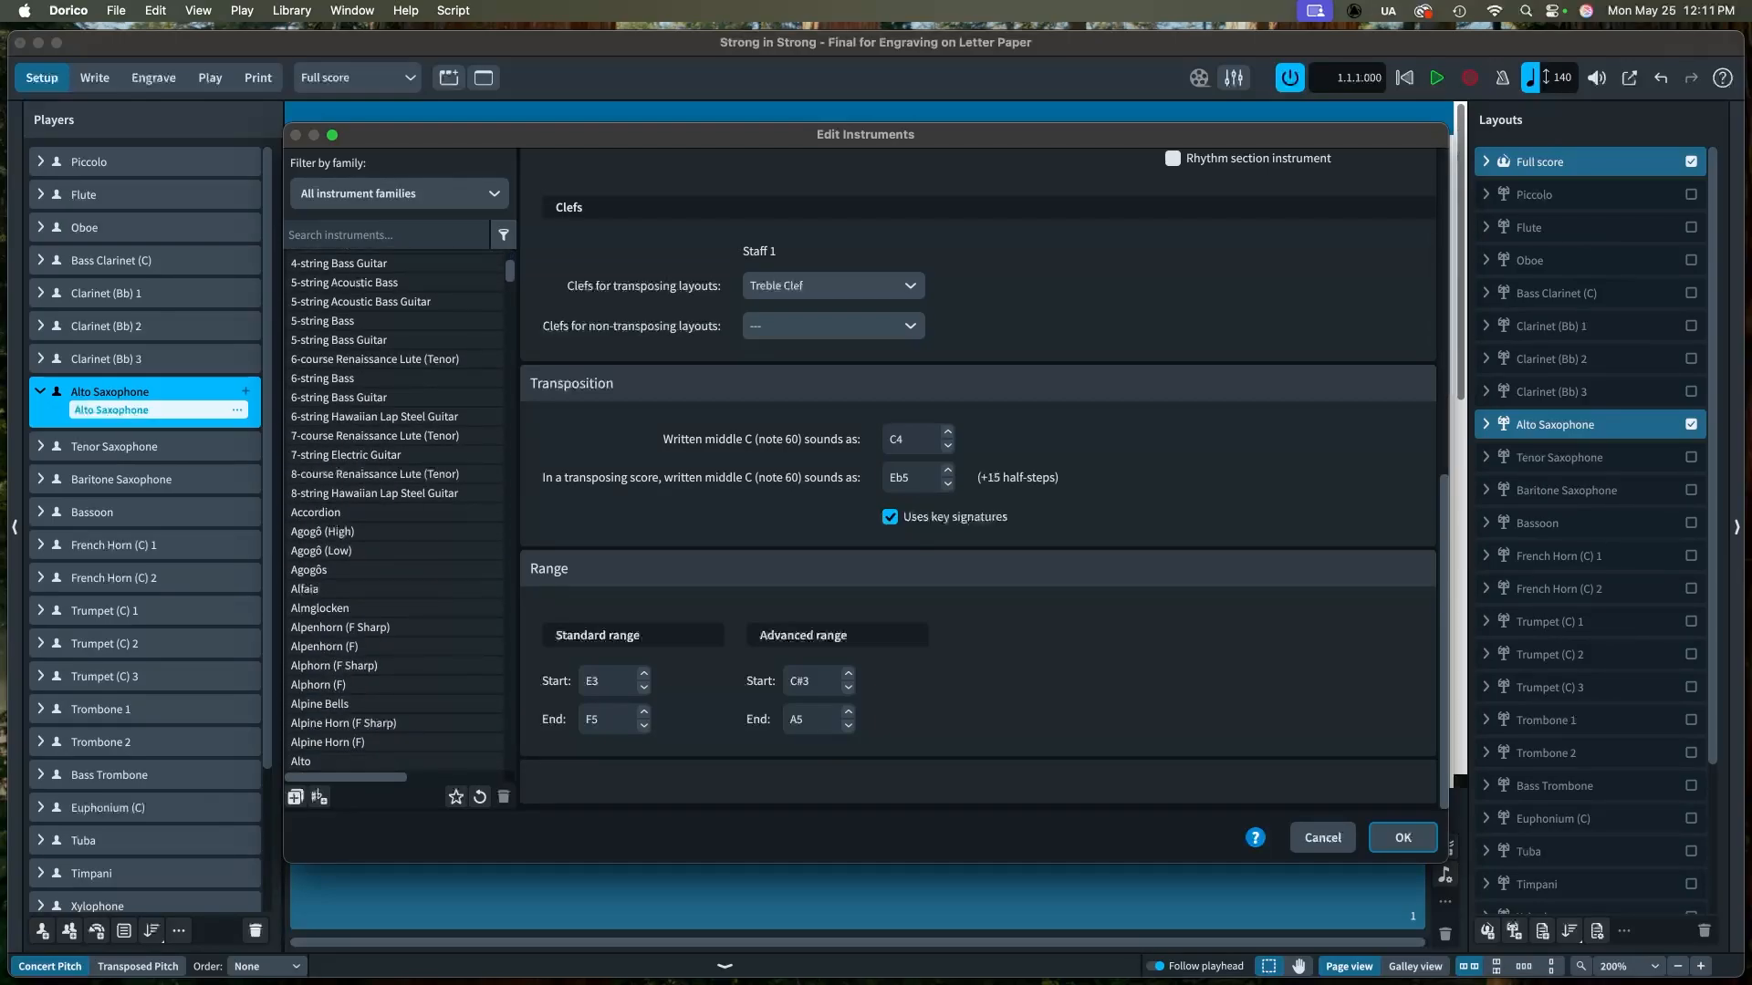
{"action": "left_click", "coordinate": [1322, 837]}
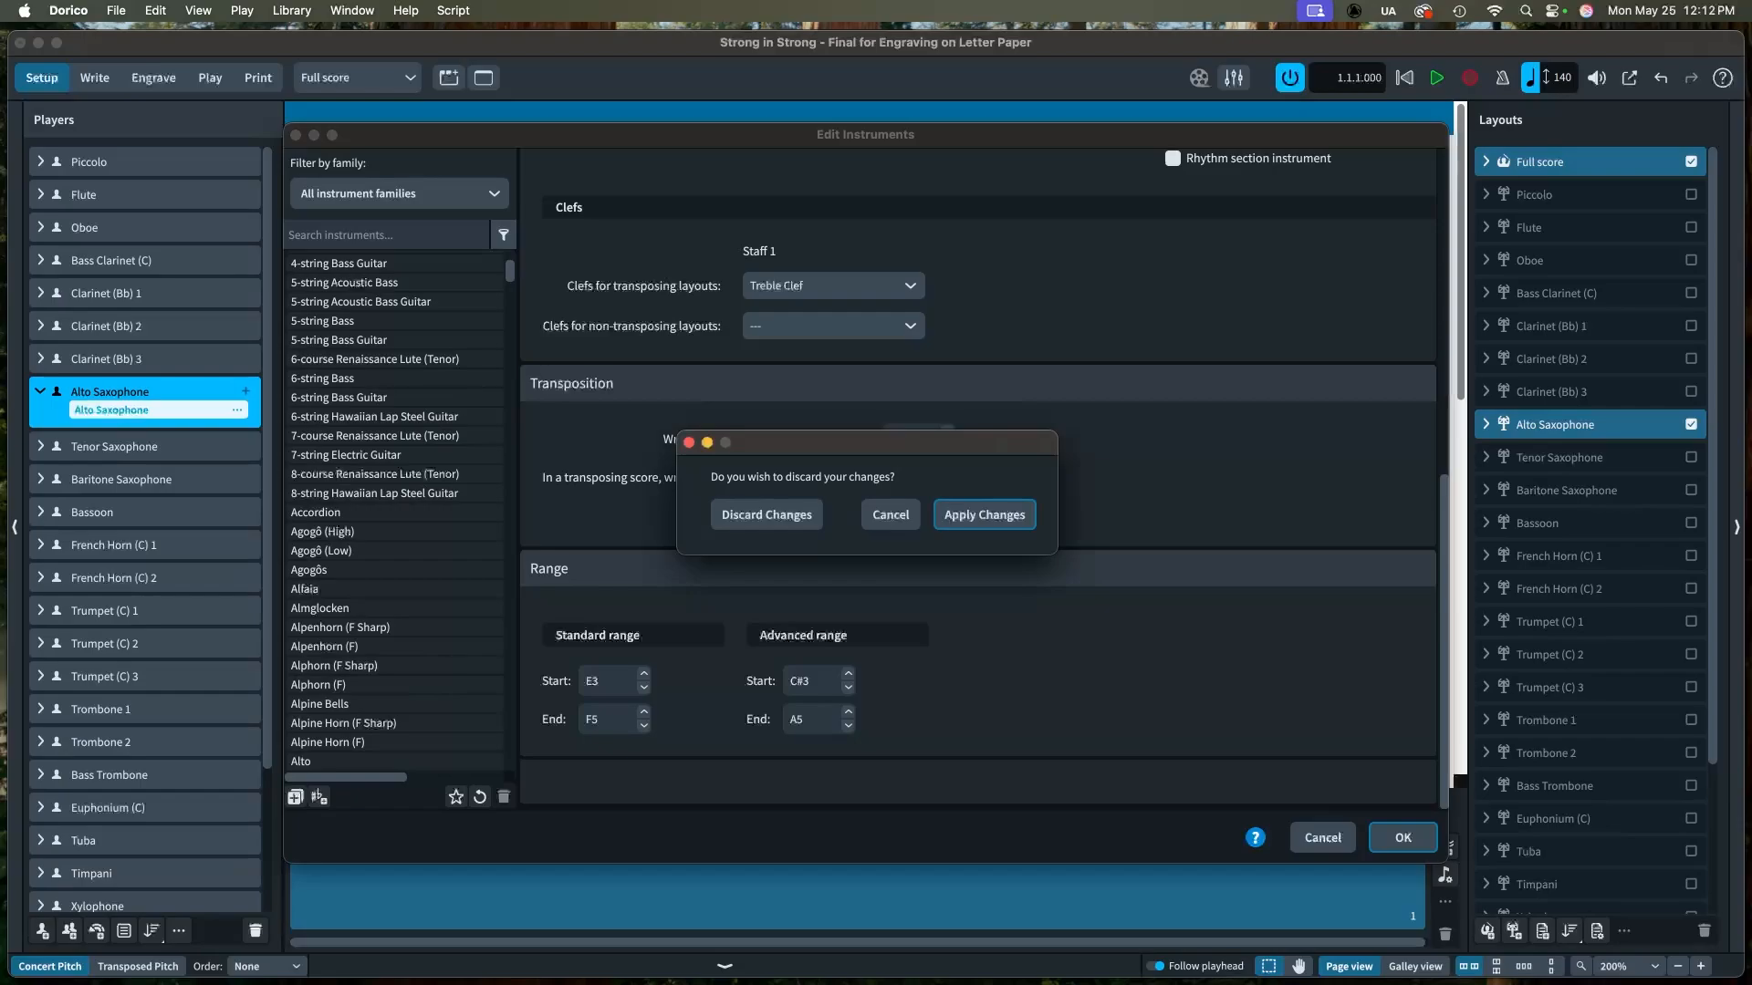
{"action": "left_click", "coordinate": [766, 515]}
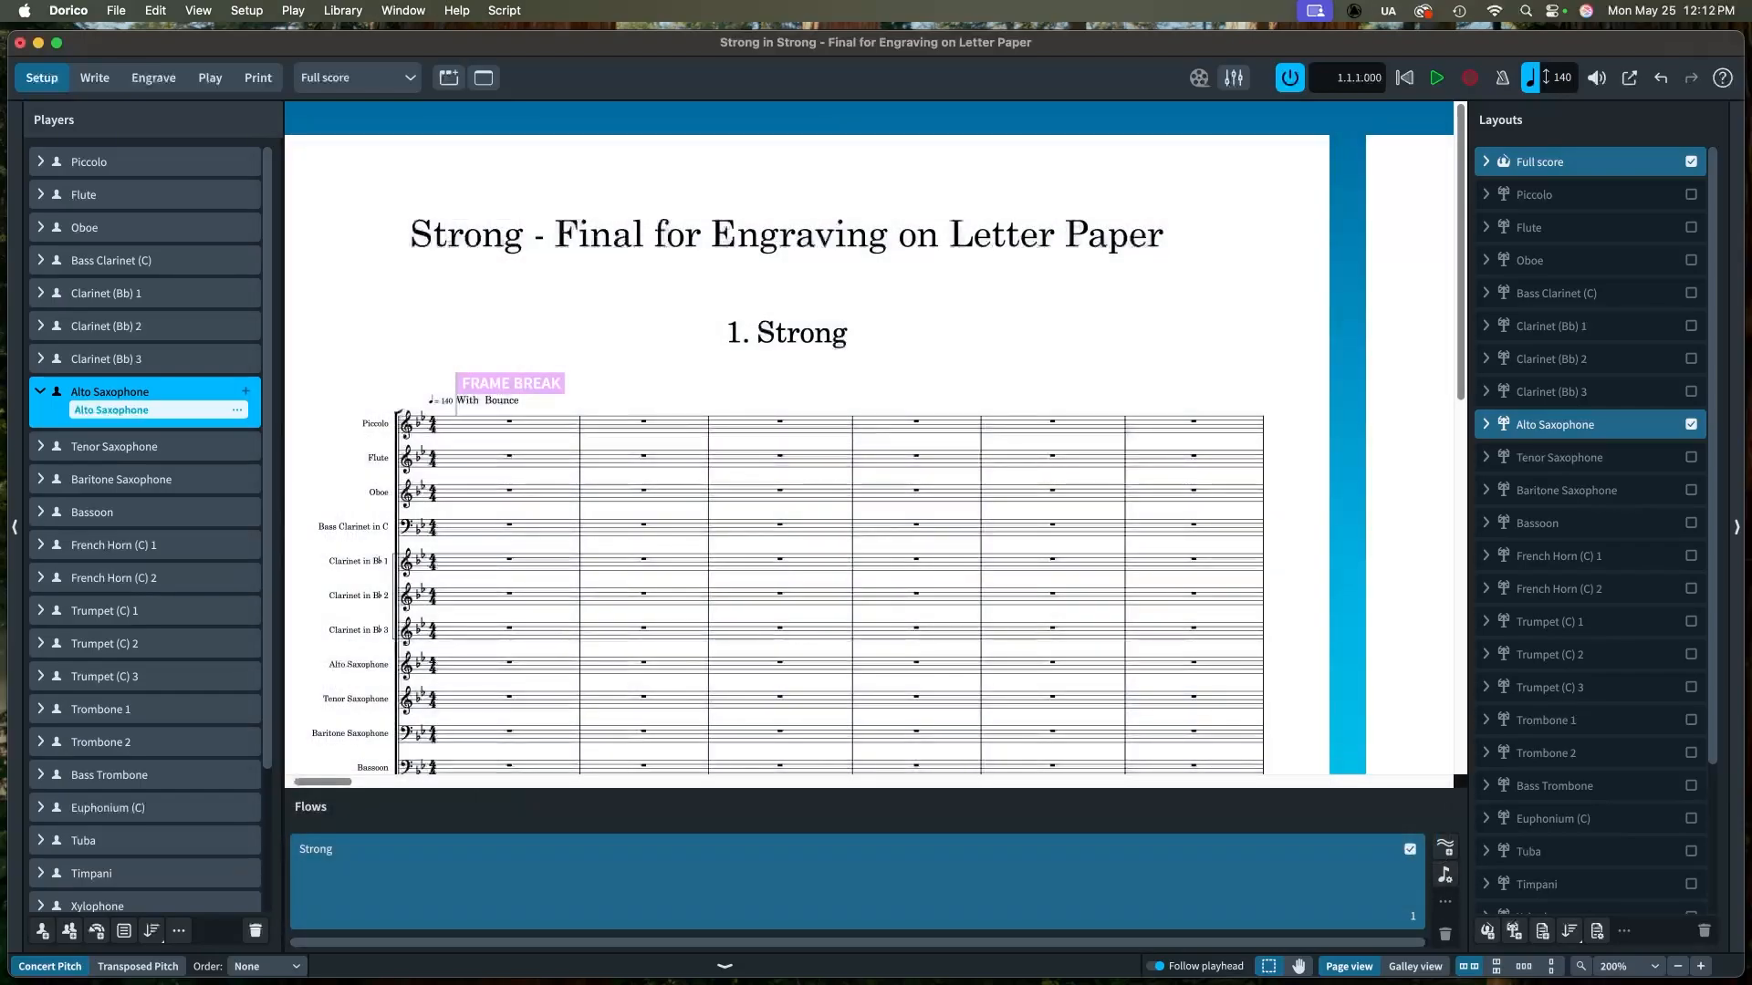
Step: Add a second Alto Saxophone instrument to the Alto Saxophone player
{"action": "left_click", "coordinate": [40, 392]}
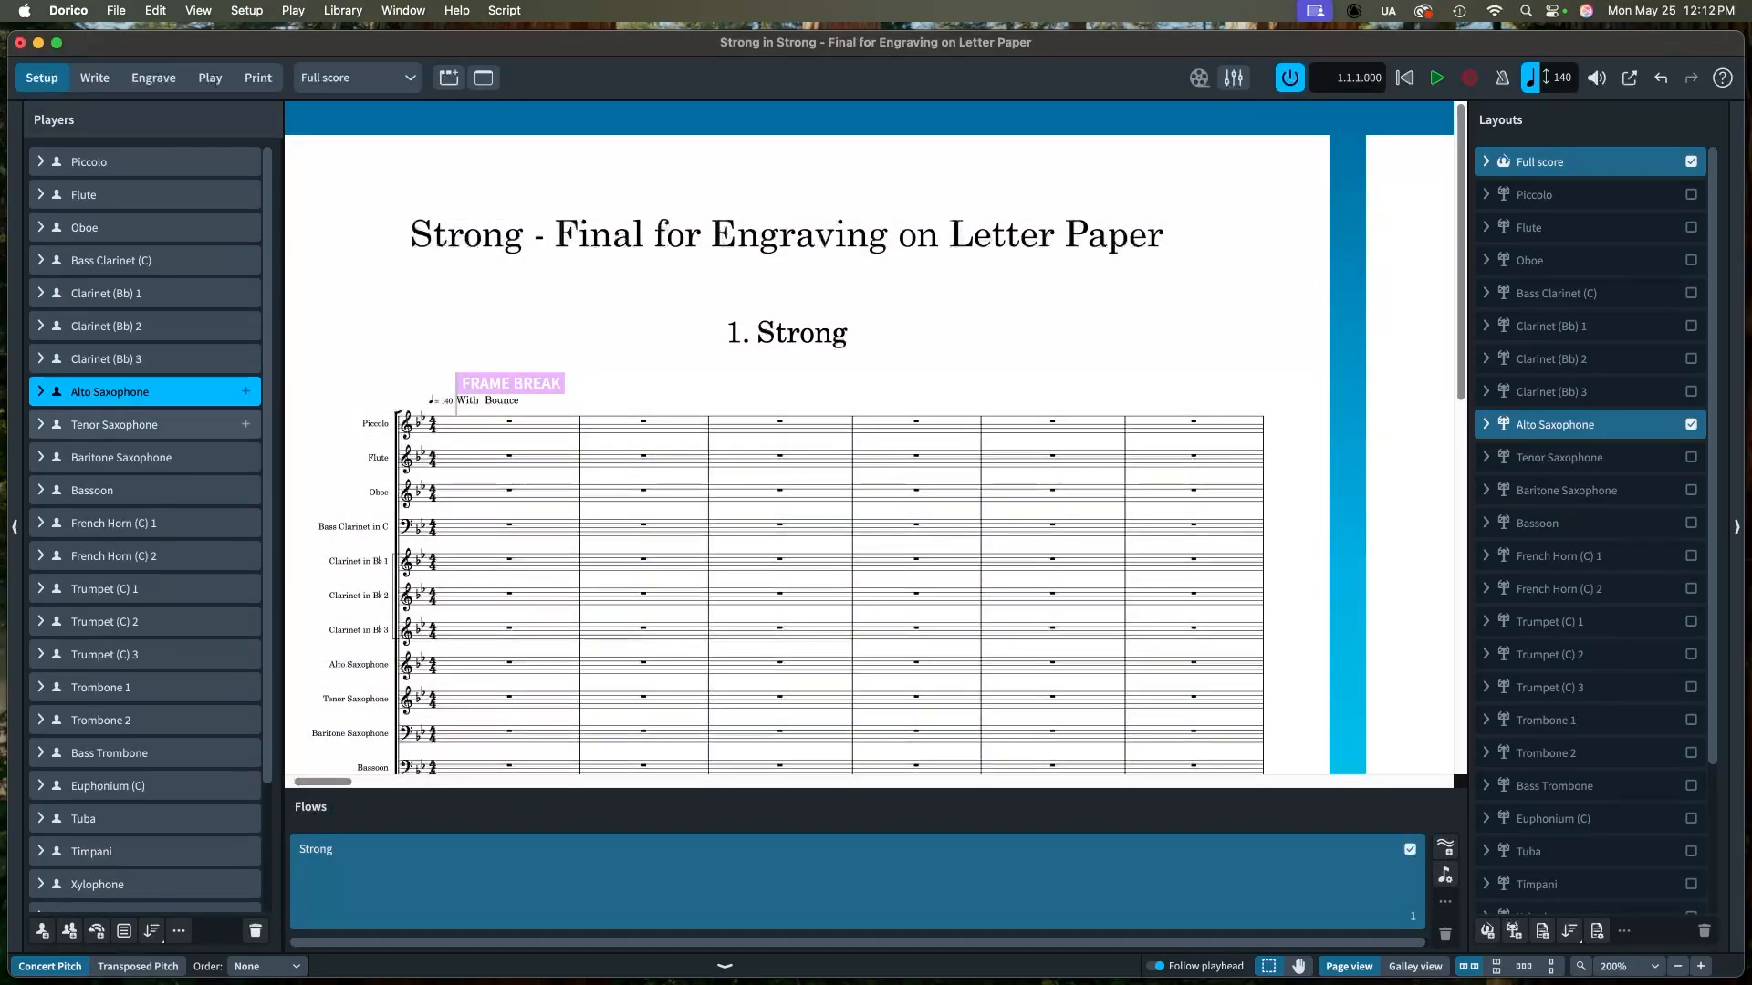
{"action": "left_click", "coordinate": [246, 391]}
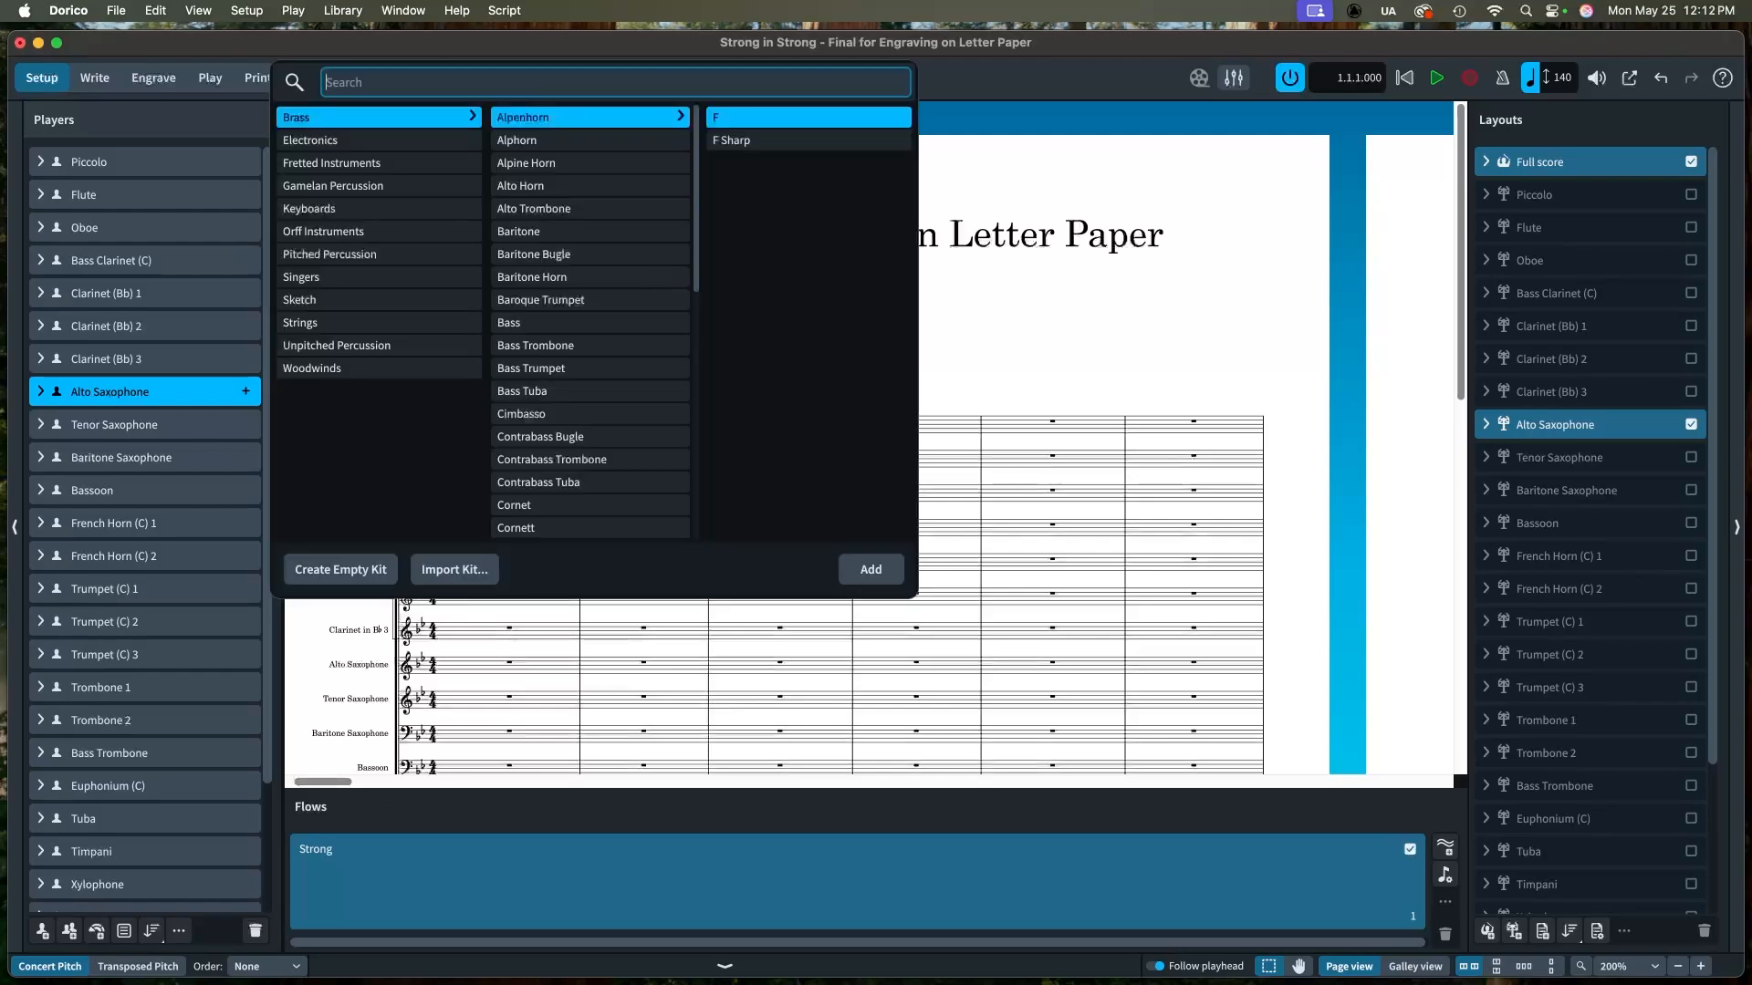
{"action": "left_click", "coordinate": [378, 368]}
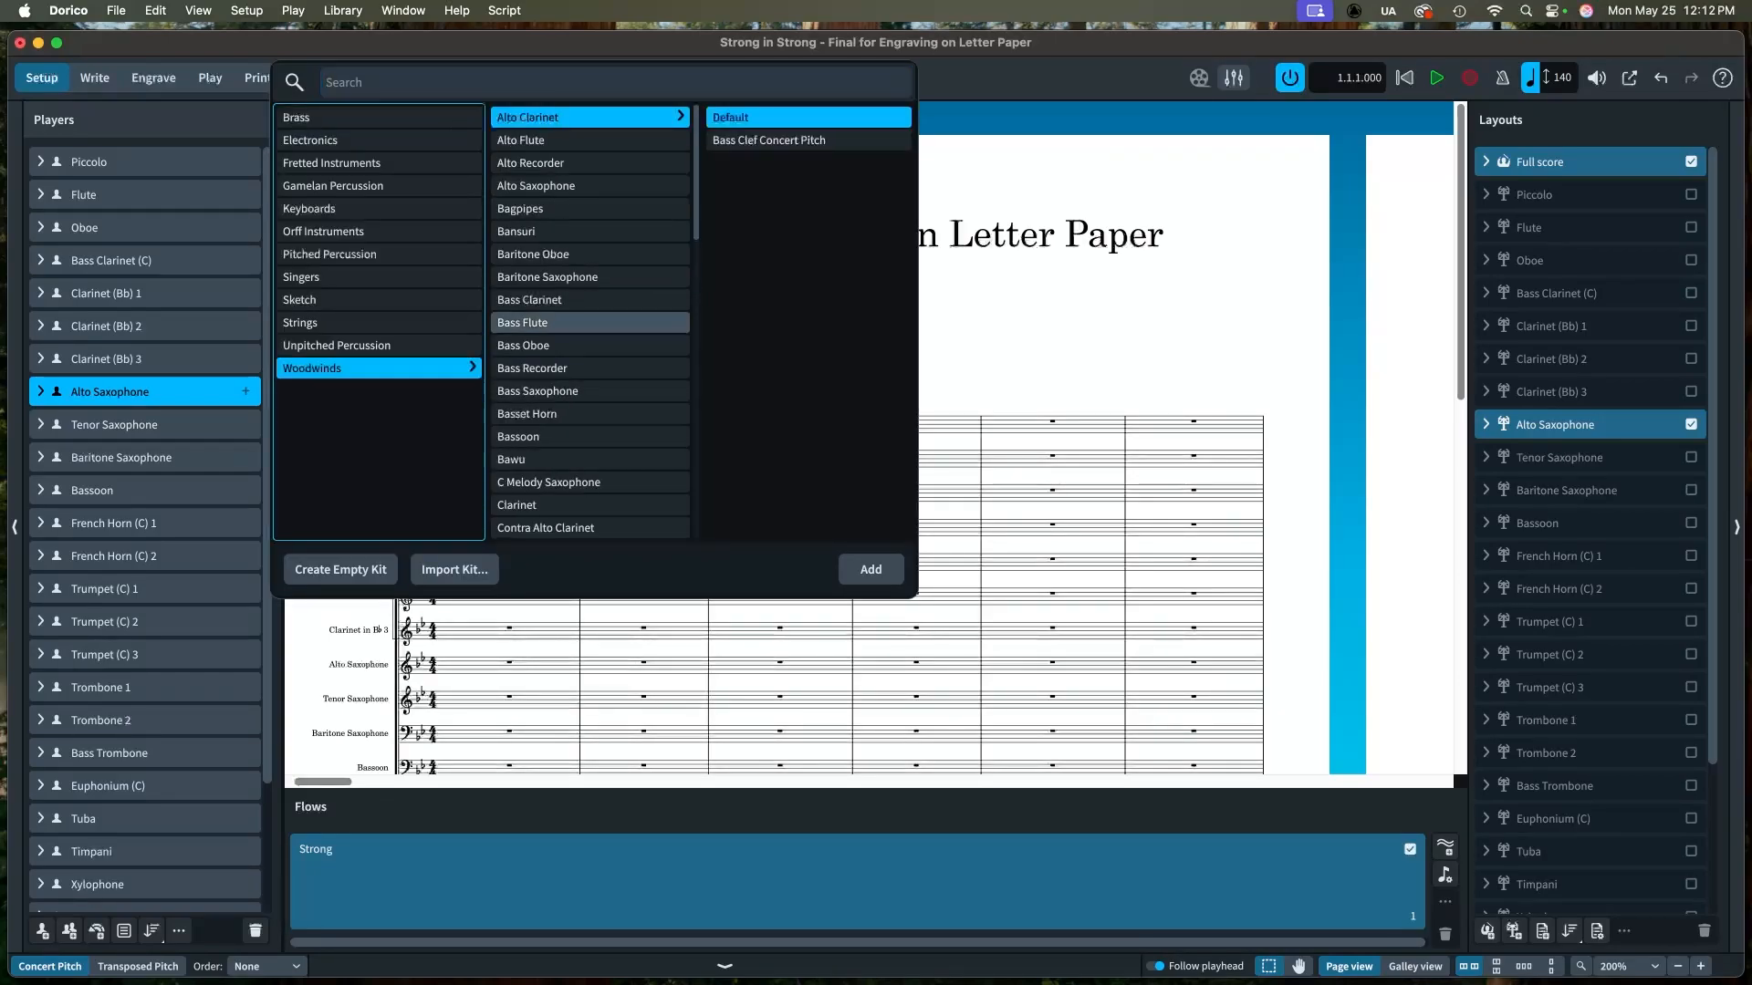
{"action": "left_click", "coordinate": [589, 186]}
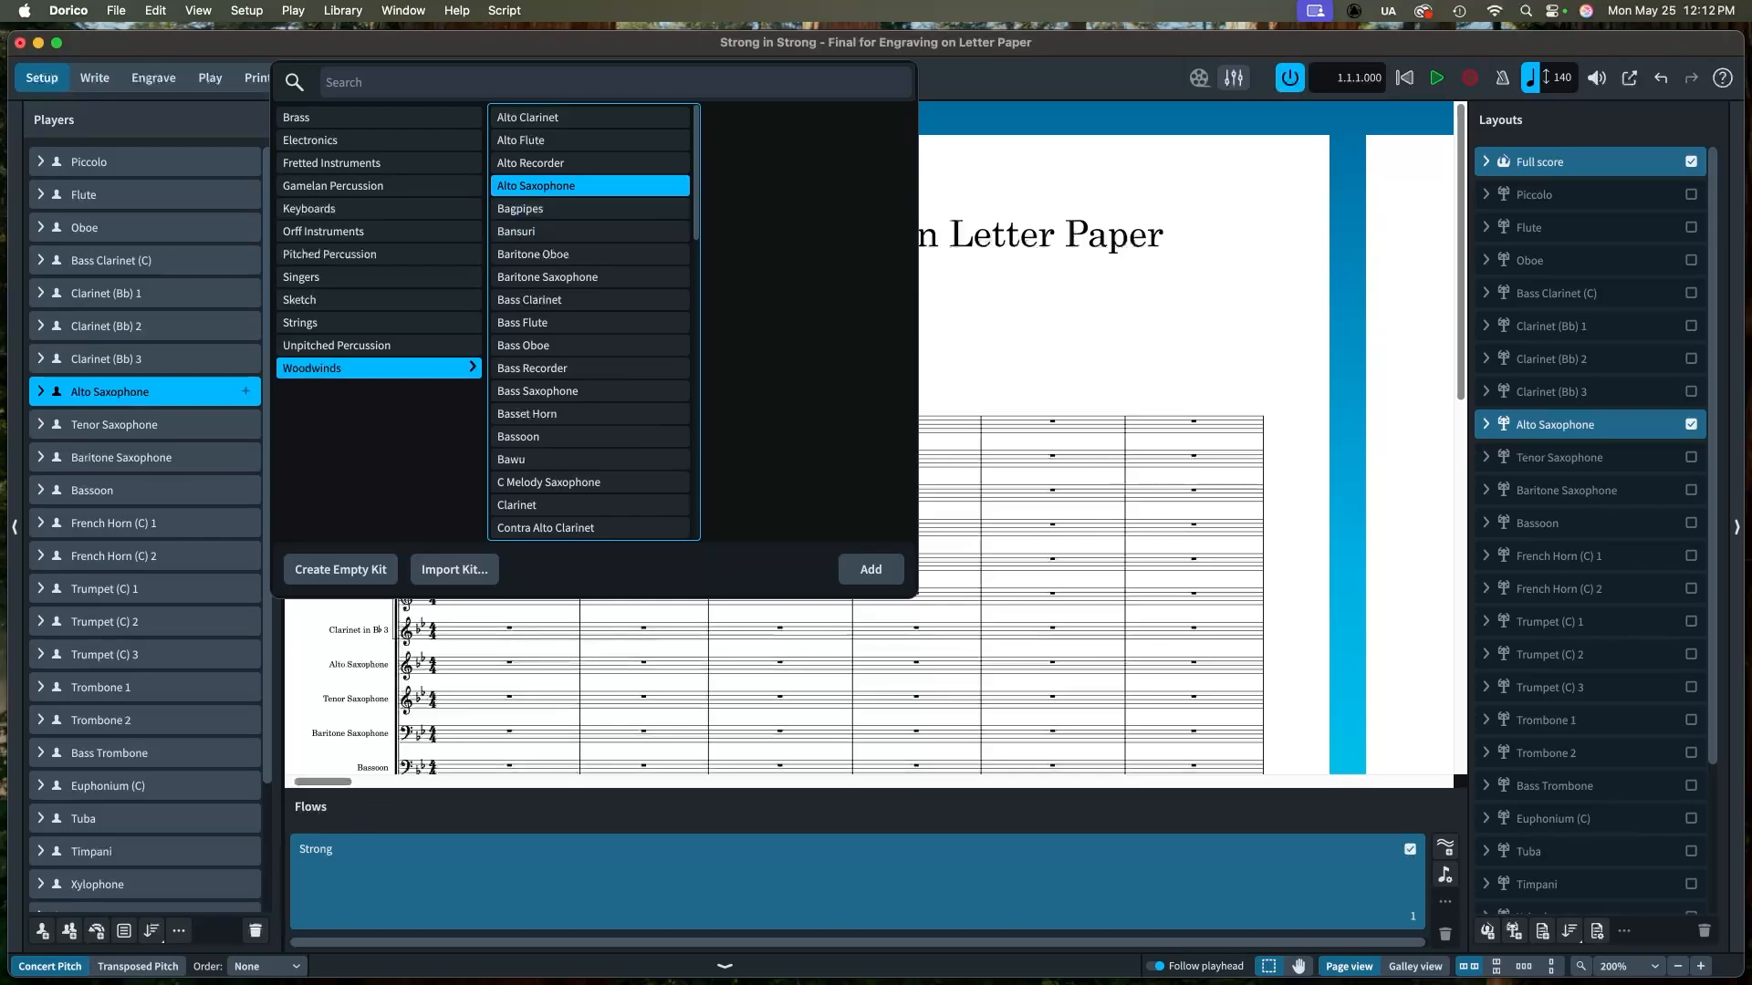
{"action": "left_click", "coordinate": [871, 570]}
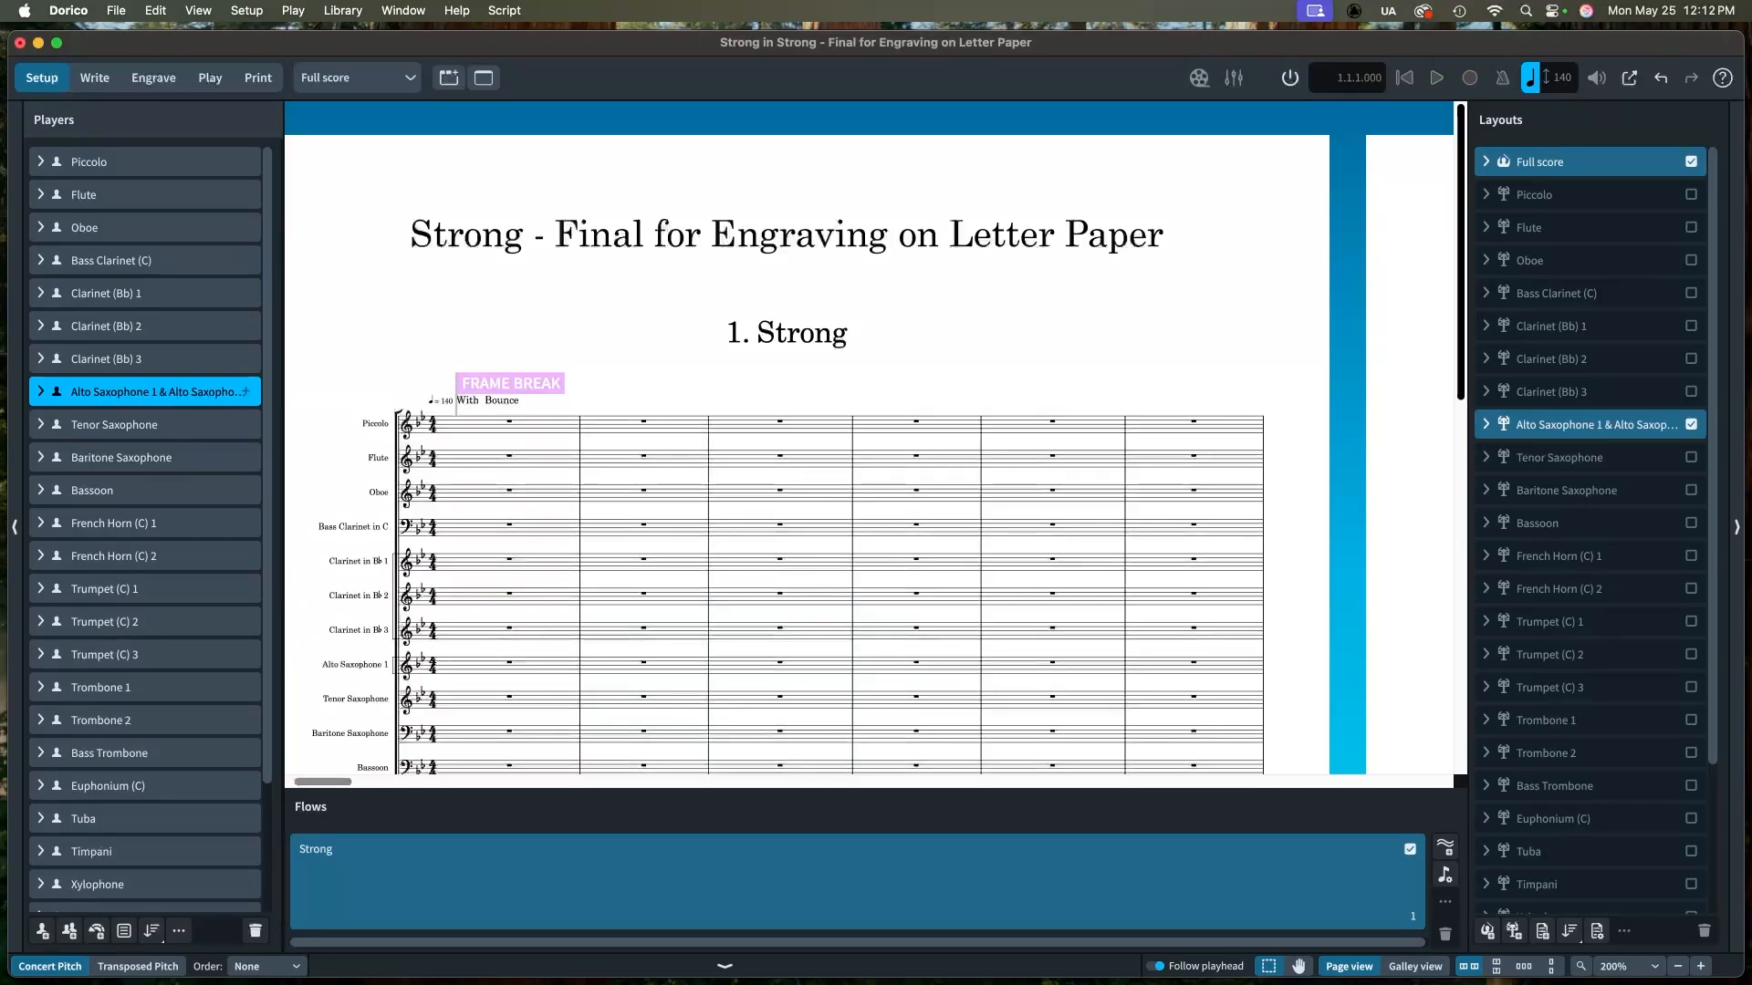
{"action": "scroll", "coordinate": [874, 438], "scroll_direction": "down", "scroll_amount": 10}
{"action": "scroll", "coordinate": [874, 438], "scroll_direction": "down", "scroll_amount": 4}
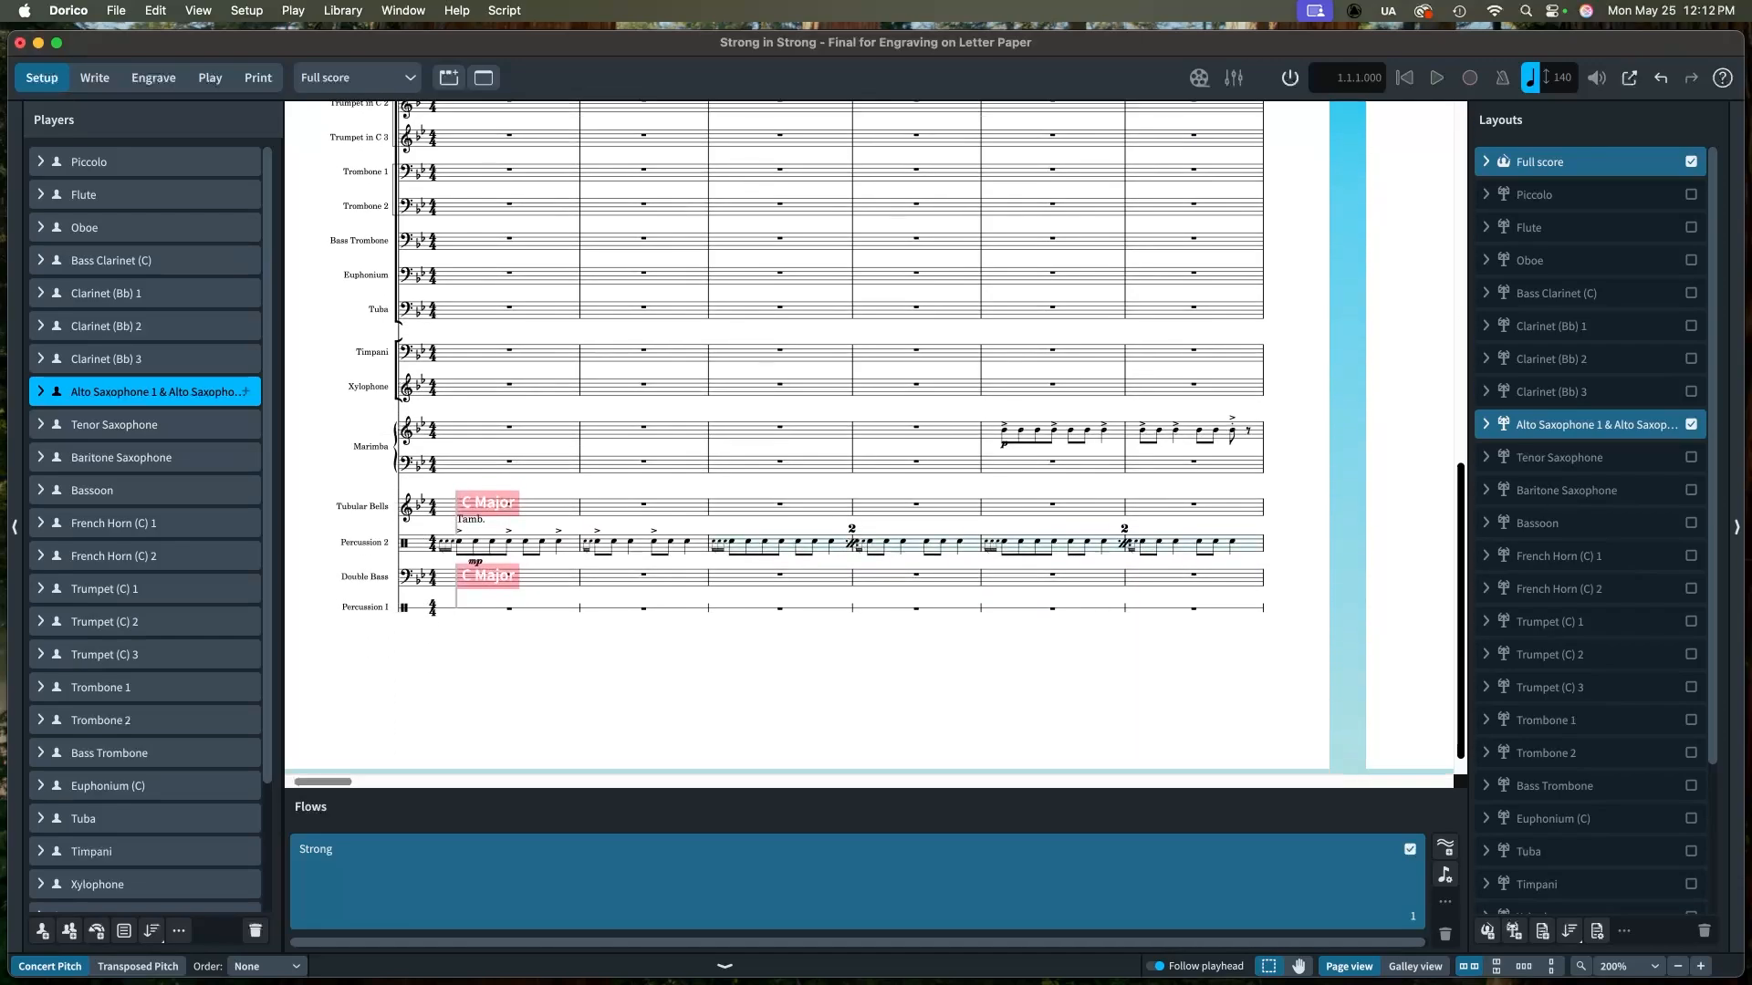
{"action": "scroll", "coordinate": [874, 438], "scroll_direction": "up", "scroll_amount": 7}
{"action": "scroll", "coordinate": [873, 438], "scroll_direction": "up", "scroll_amount": 2}
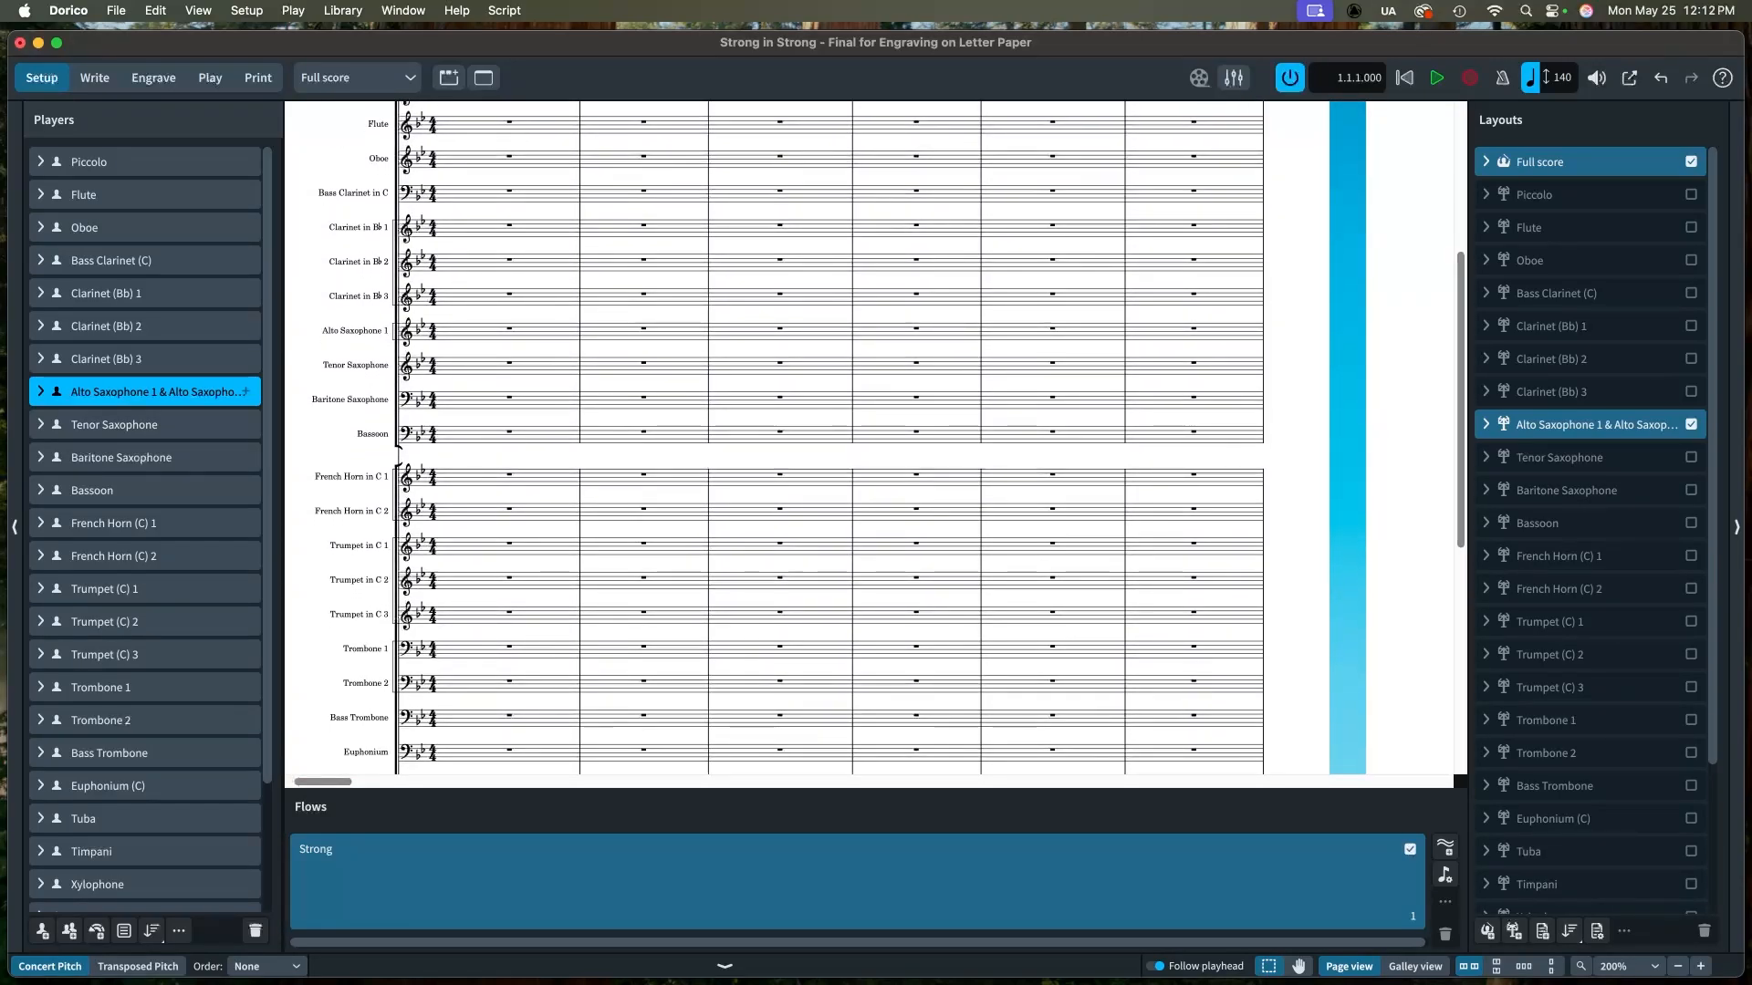
Step: Inspect the transposition settings in Alto Saxophone 1's instrument definition without applying changes
{"action": "left_click", "coordinate": [40, 391]}
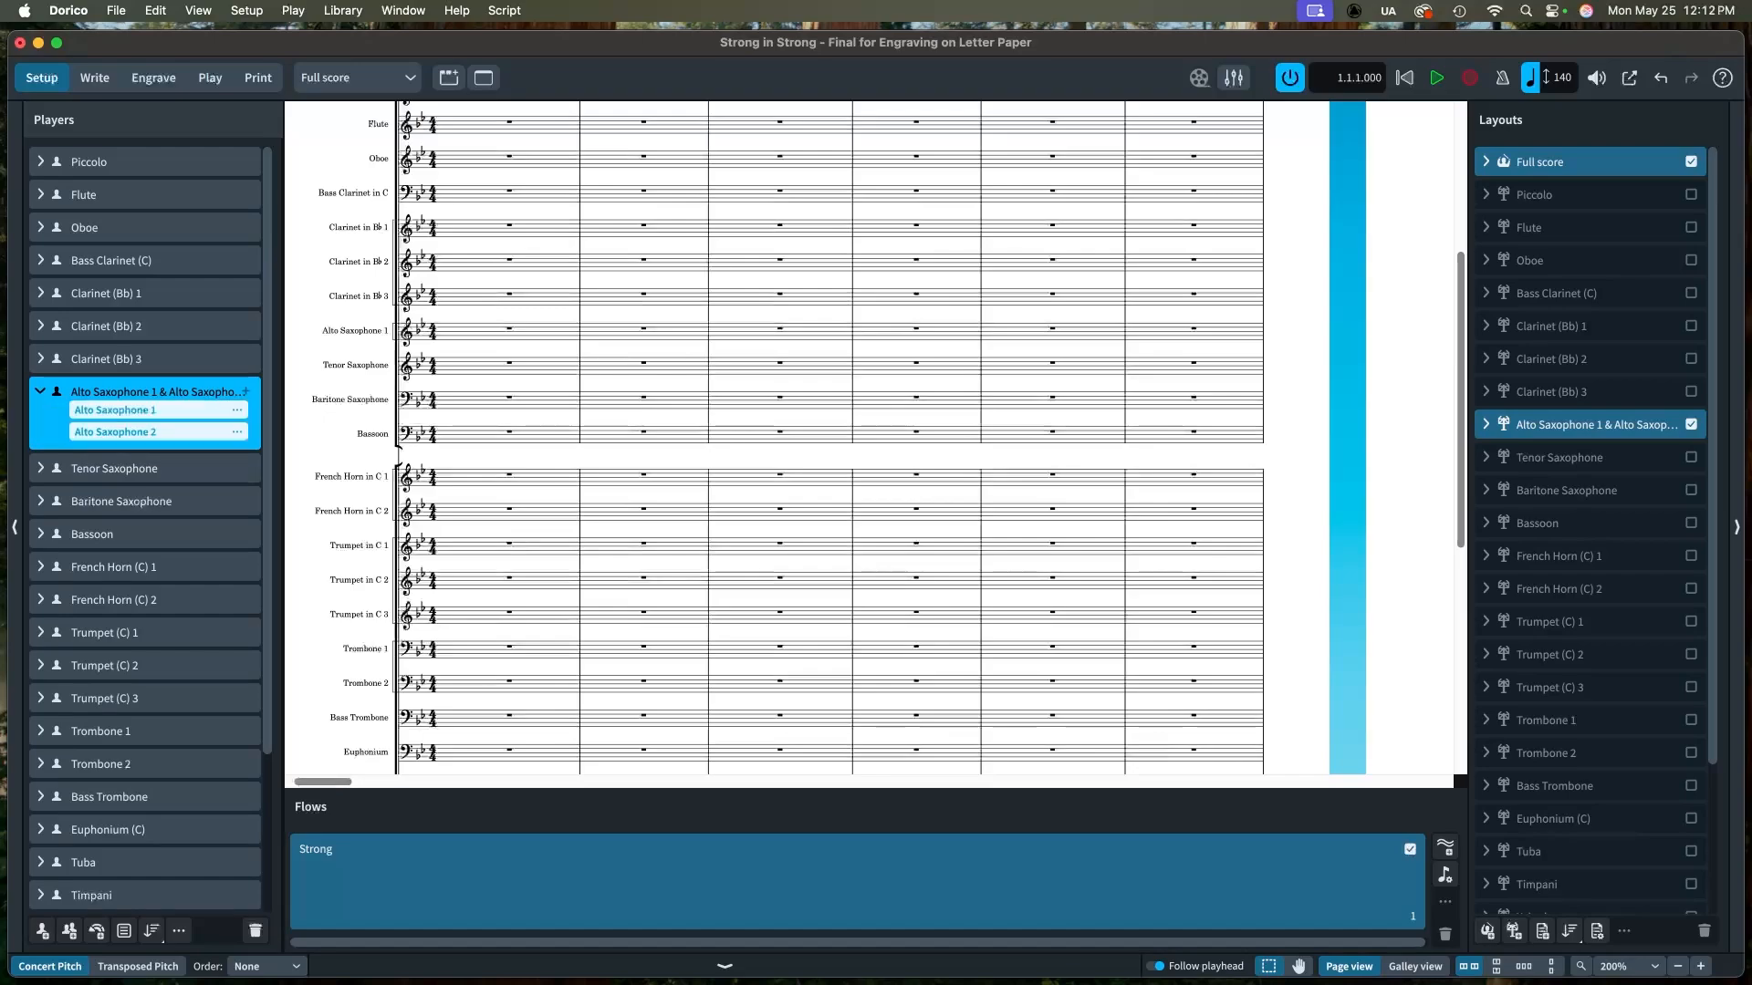
{"action": "left_click", "coordinate": [237, 410]}
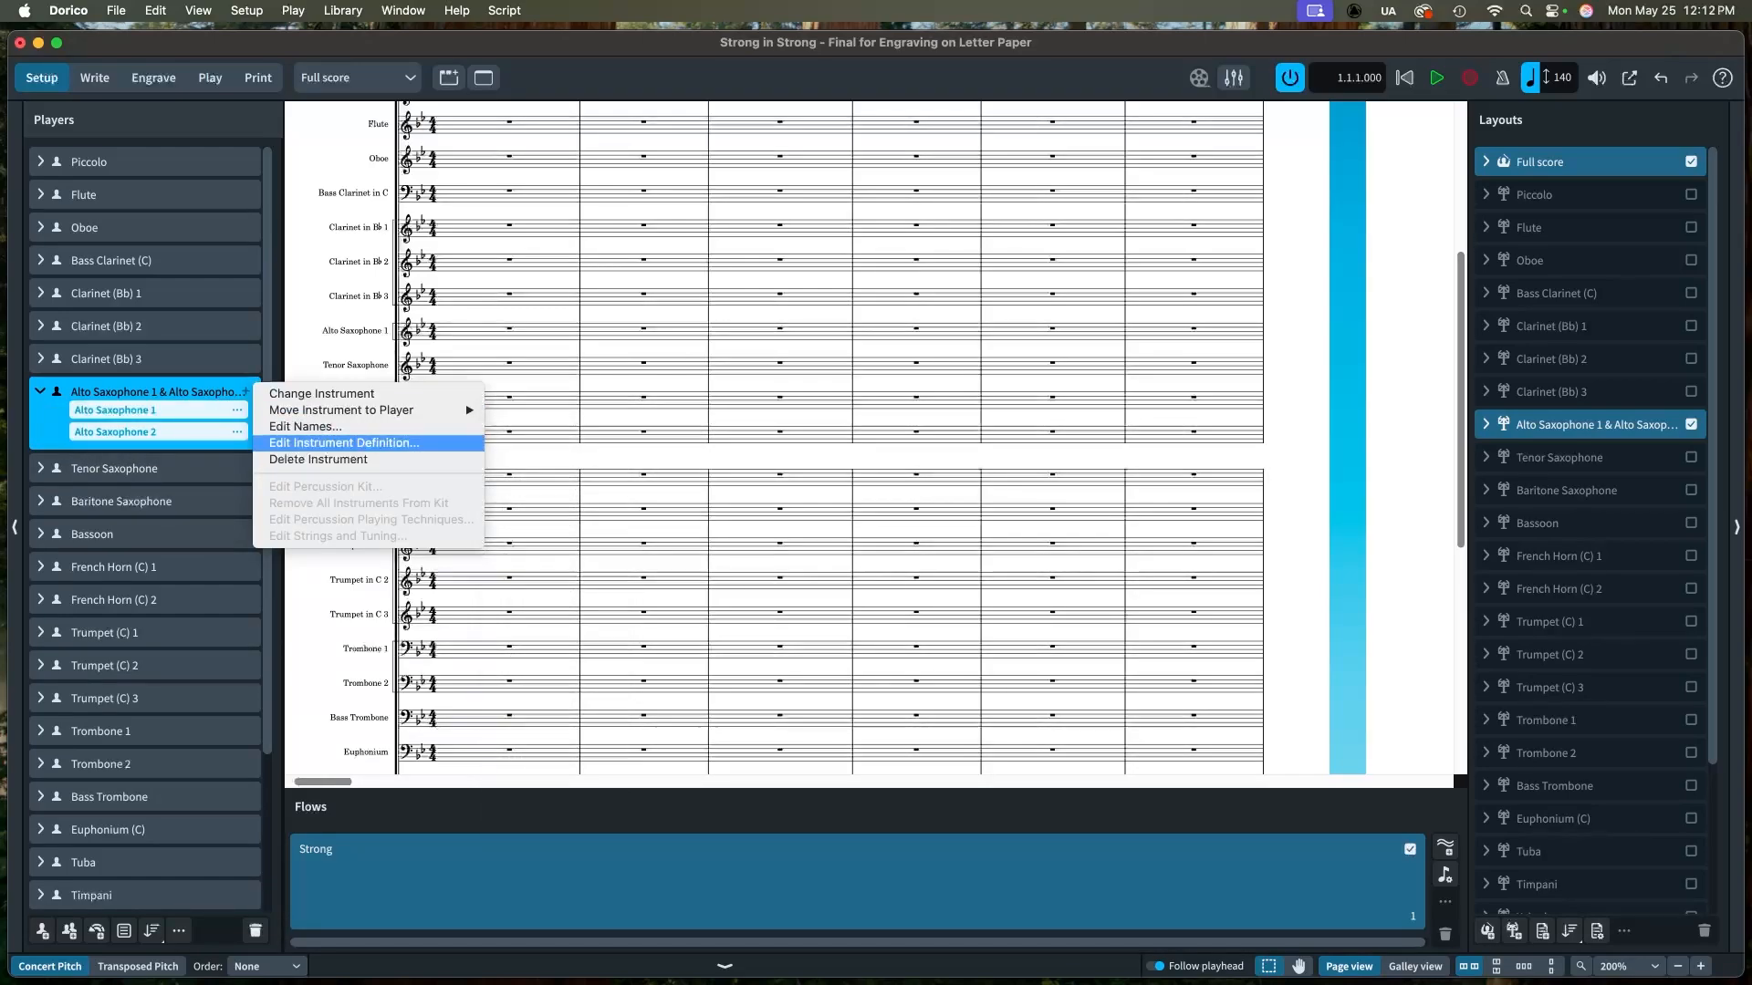
{"action": "left_click", "coordinate": [344, 442]}
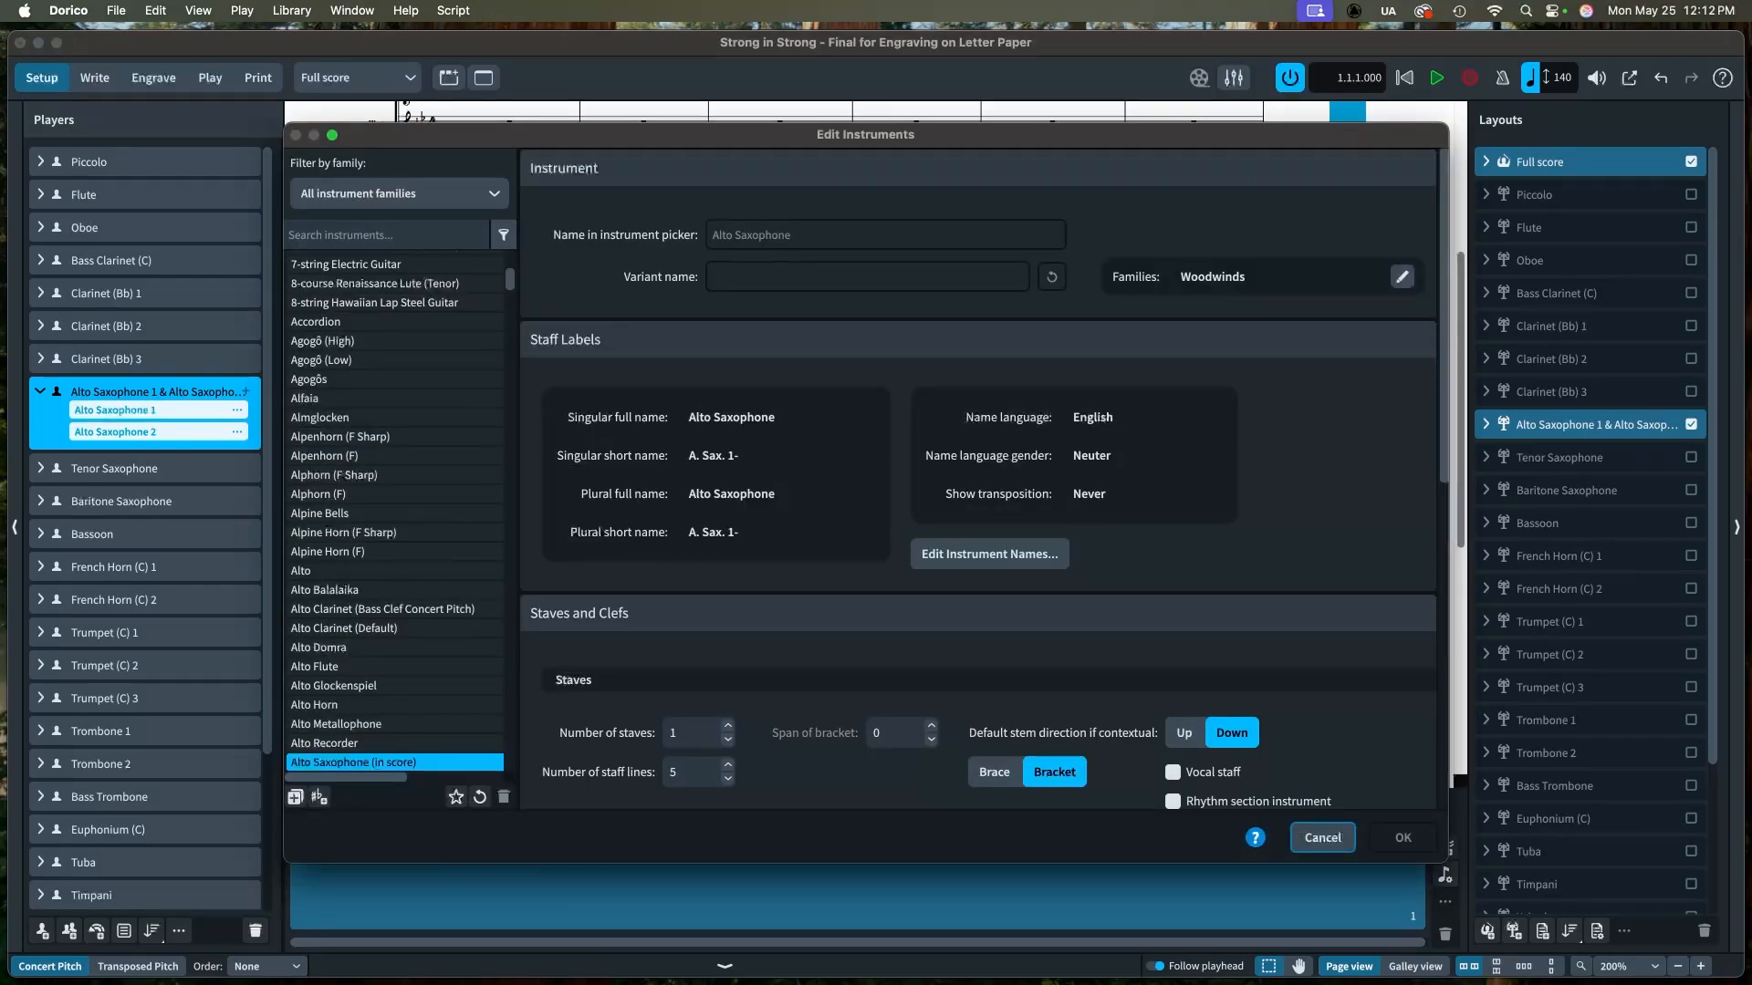
{"action": "scroll", "coordinate": [978, 479], "scroll_direction": "down", "scroll_amount": 10}
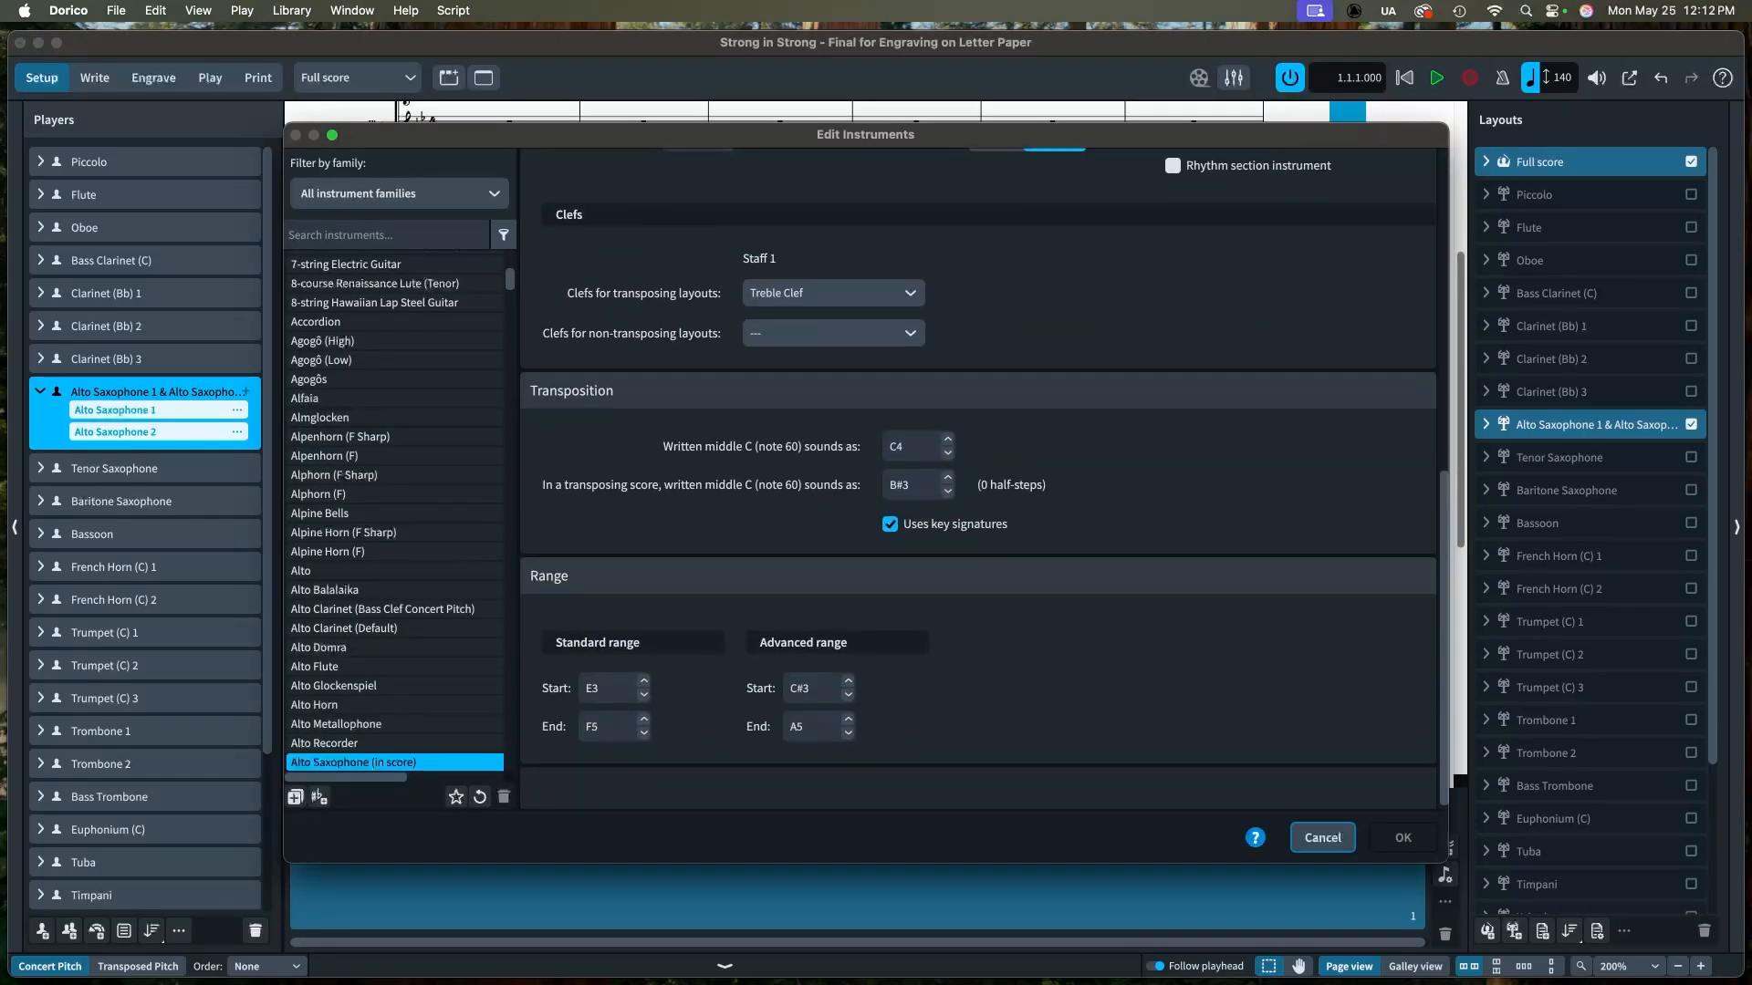
{"action": "key", "text": "Escape"}
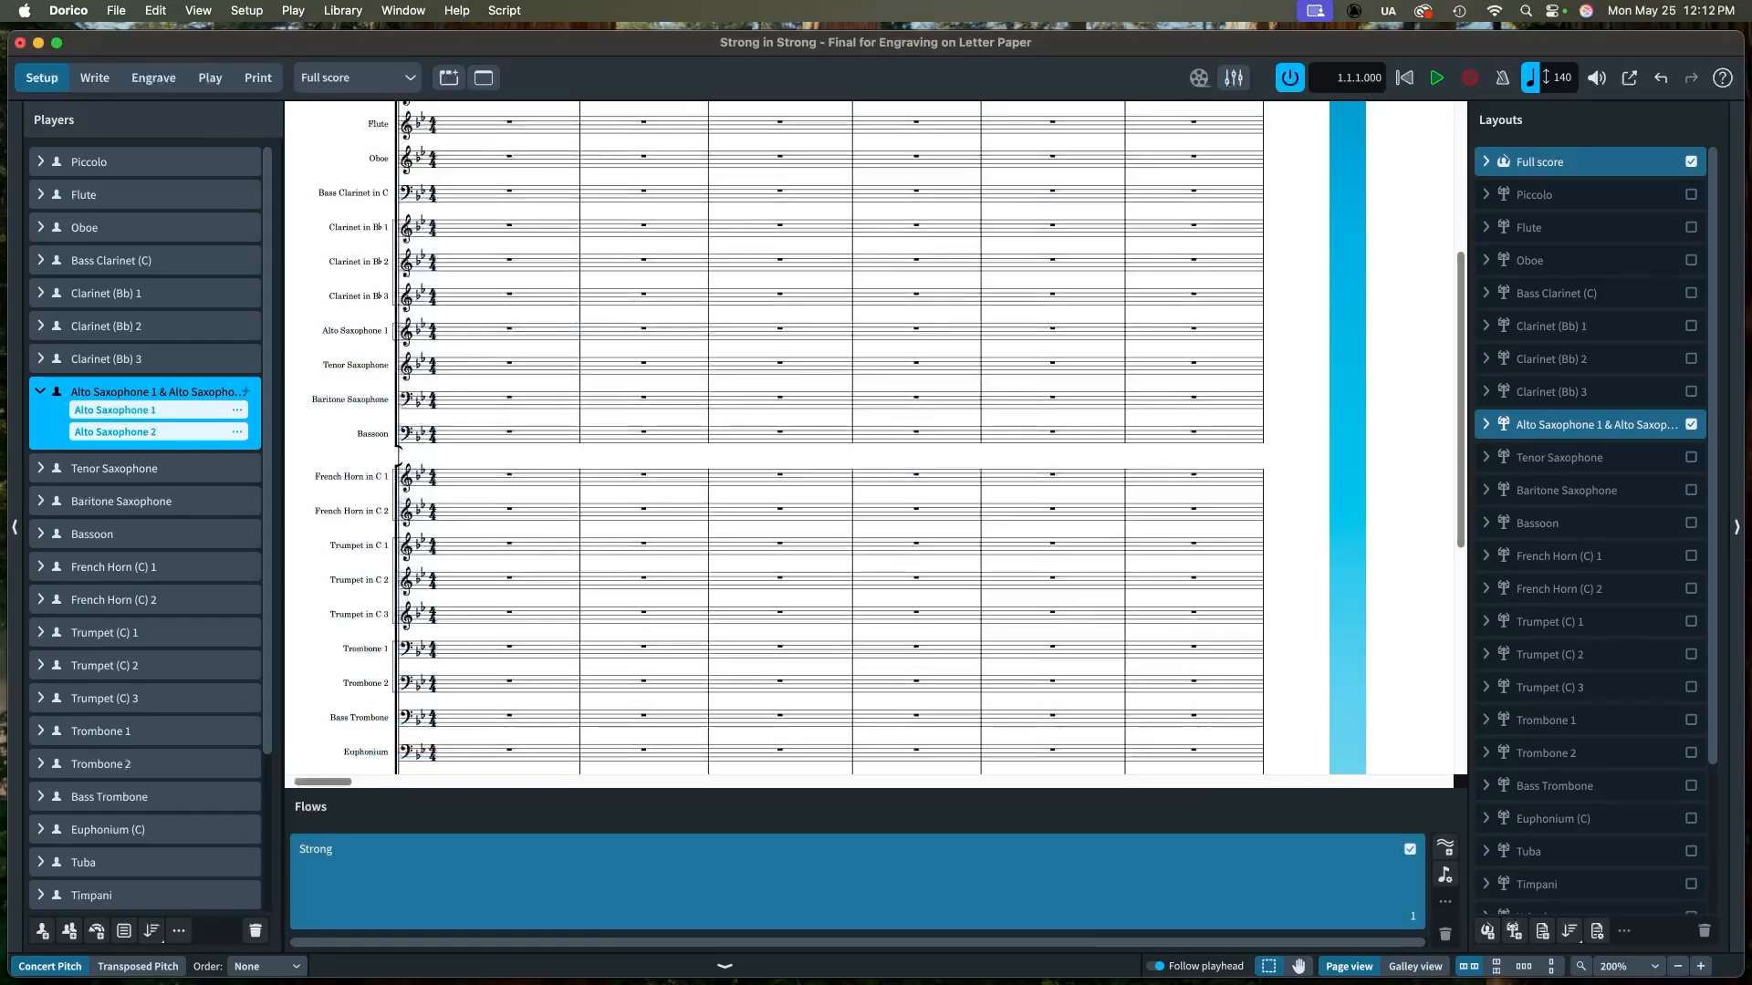
{"action": "left_click", "coordinate": [237, 410]}
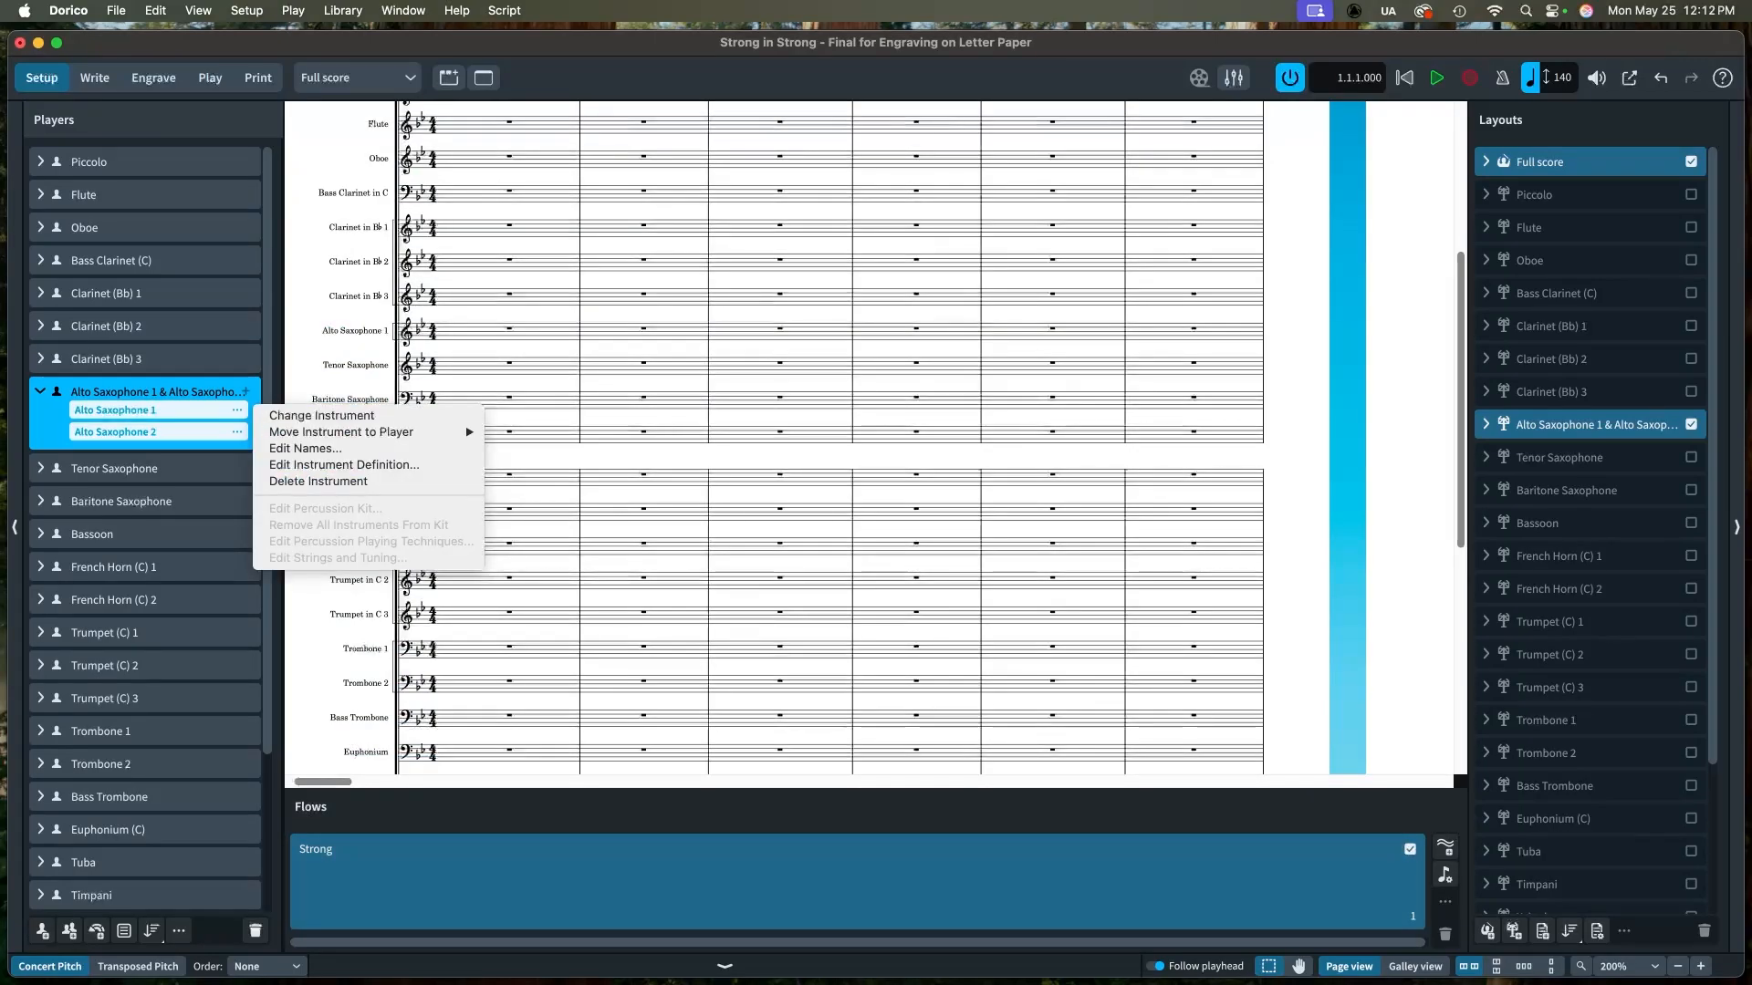
{"action": "left_click", "coordinate": [344, 466]}
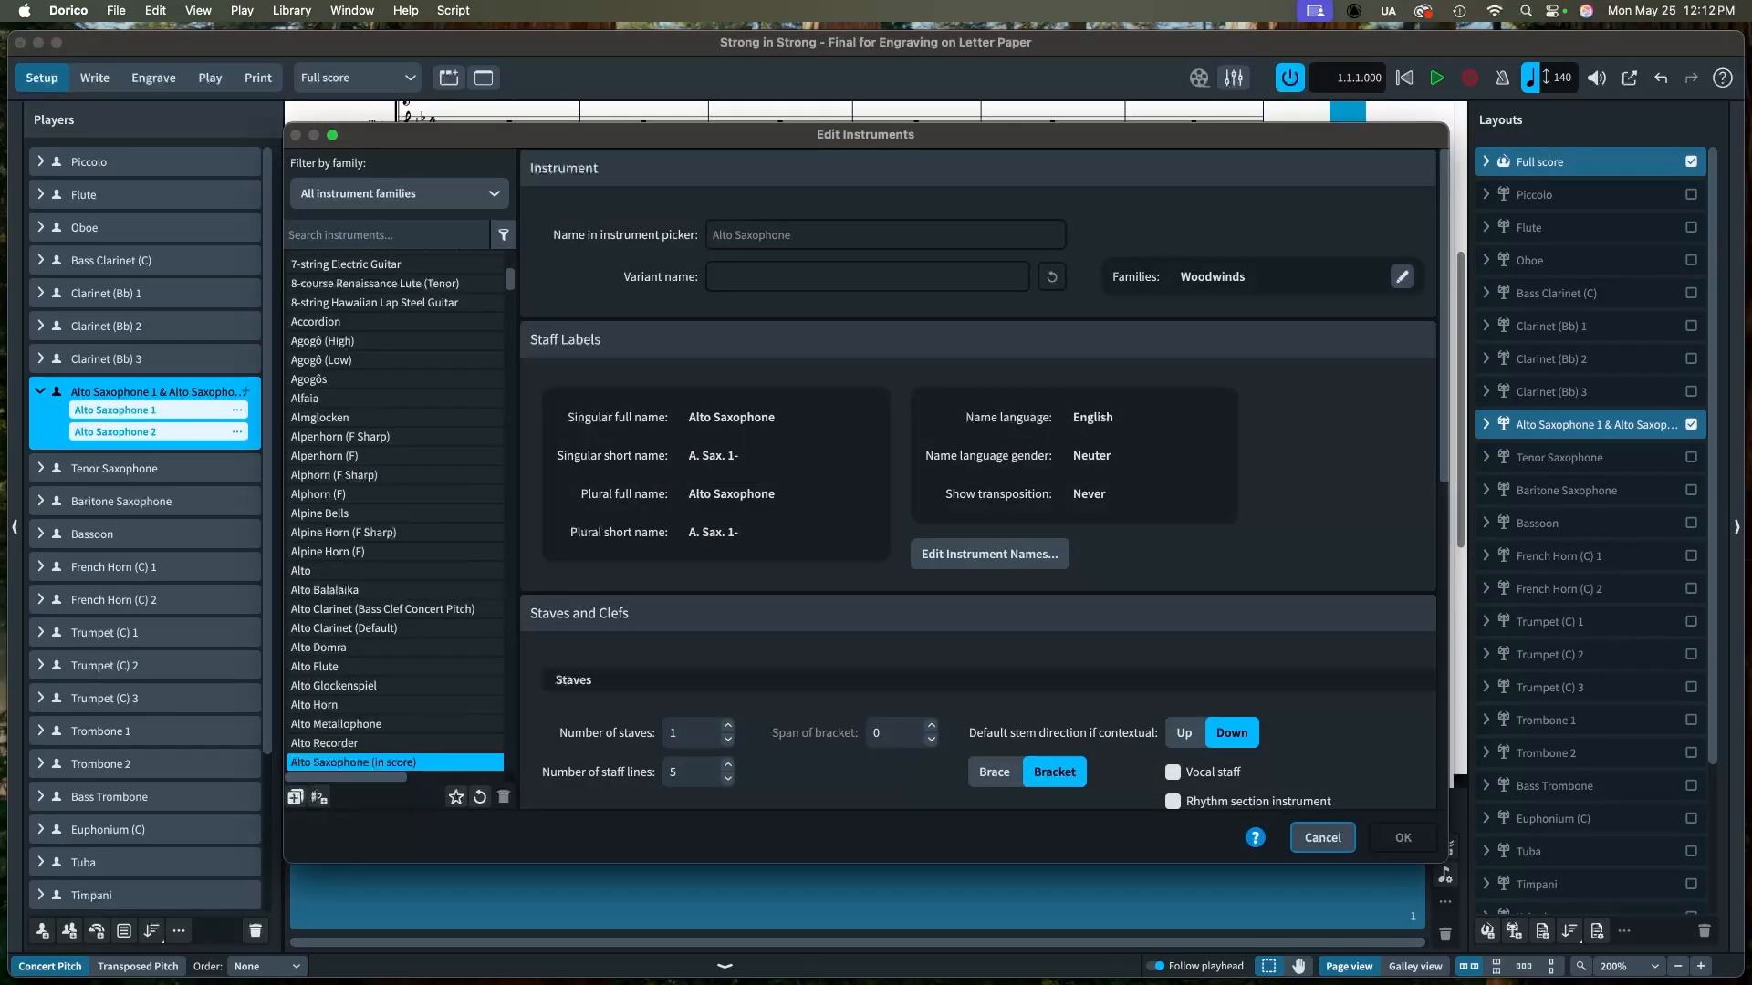
{"action": "scroll", "coordinate": [977, 479], "scroll_direction": "down", "scroll_amount": 10}
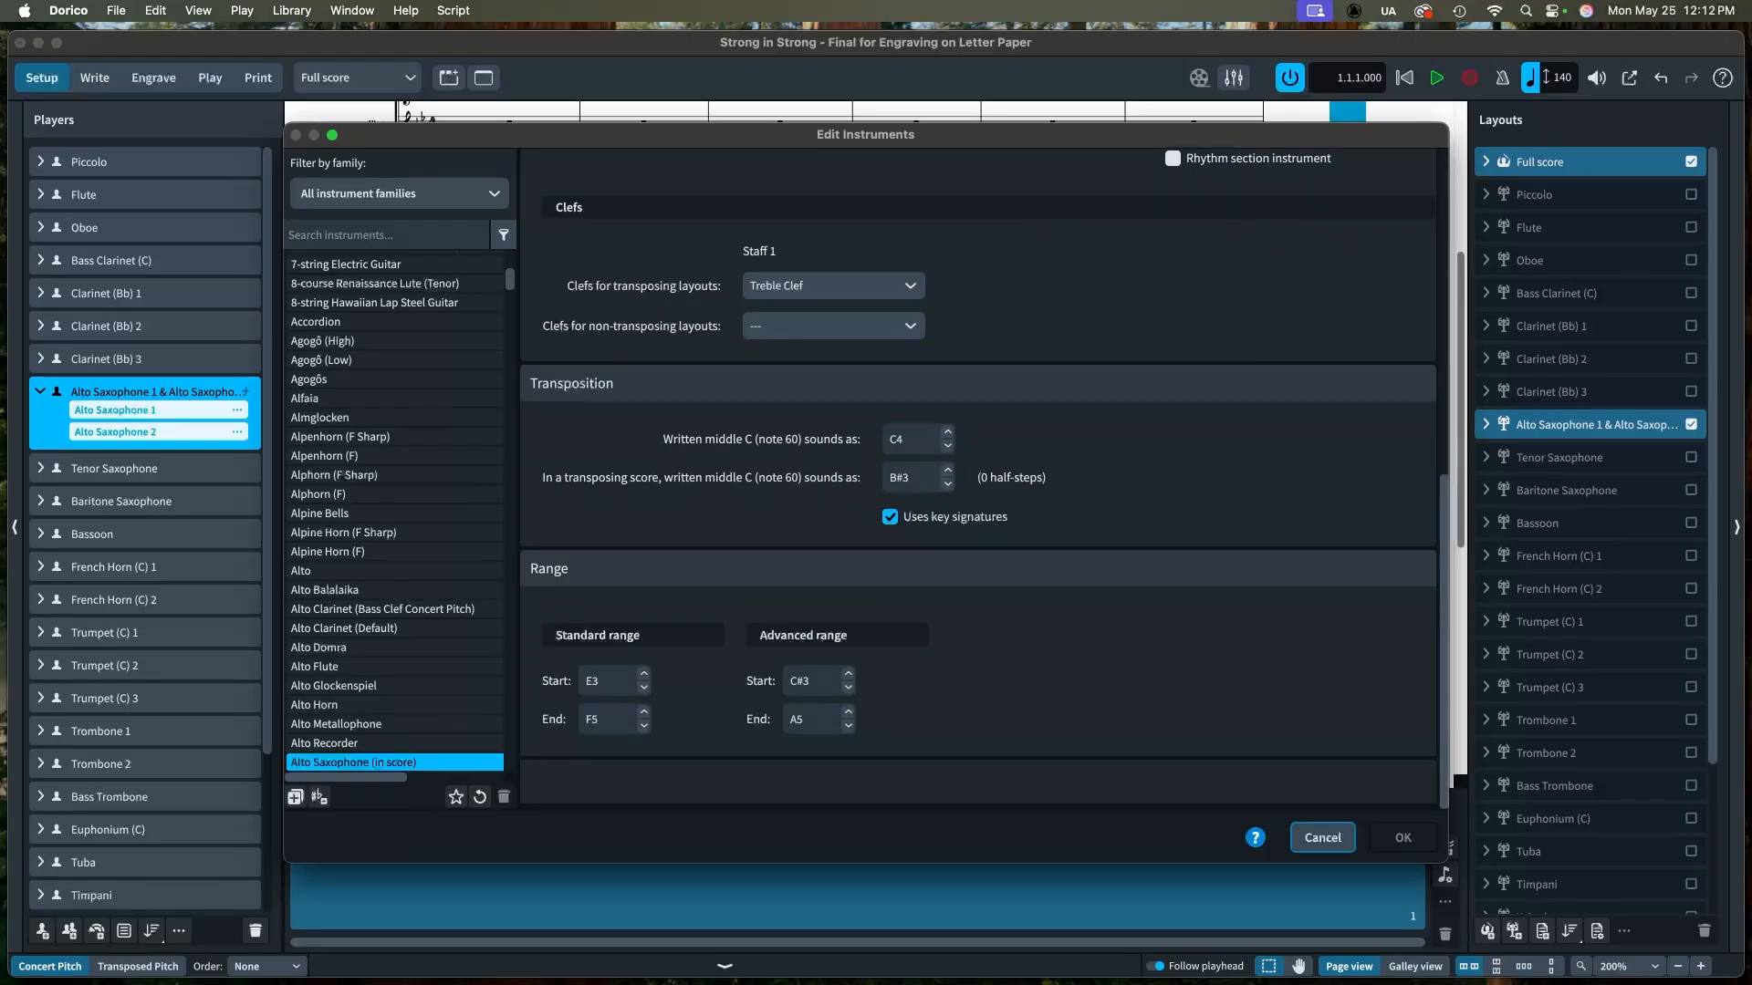
{"action": "left_click", "coordinate": [1322, 837]}
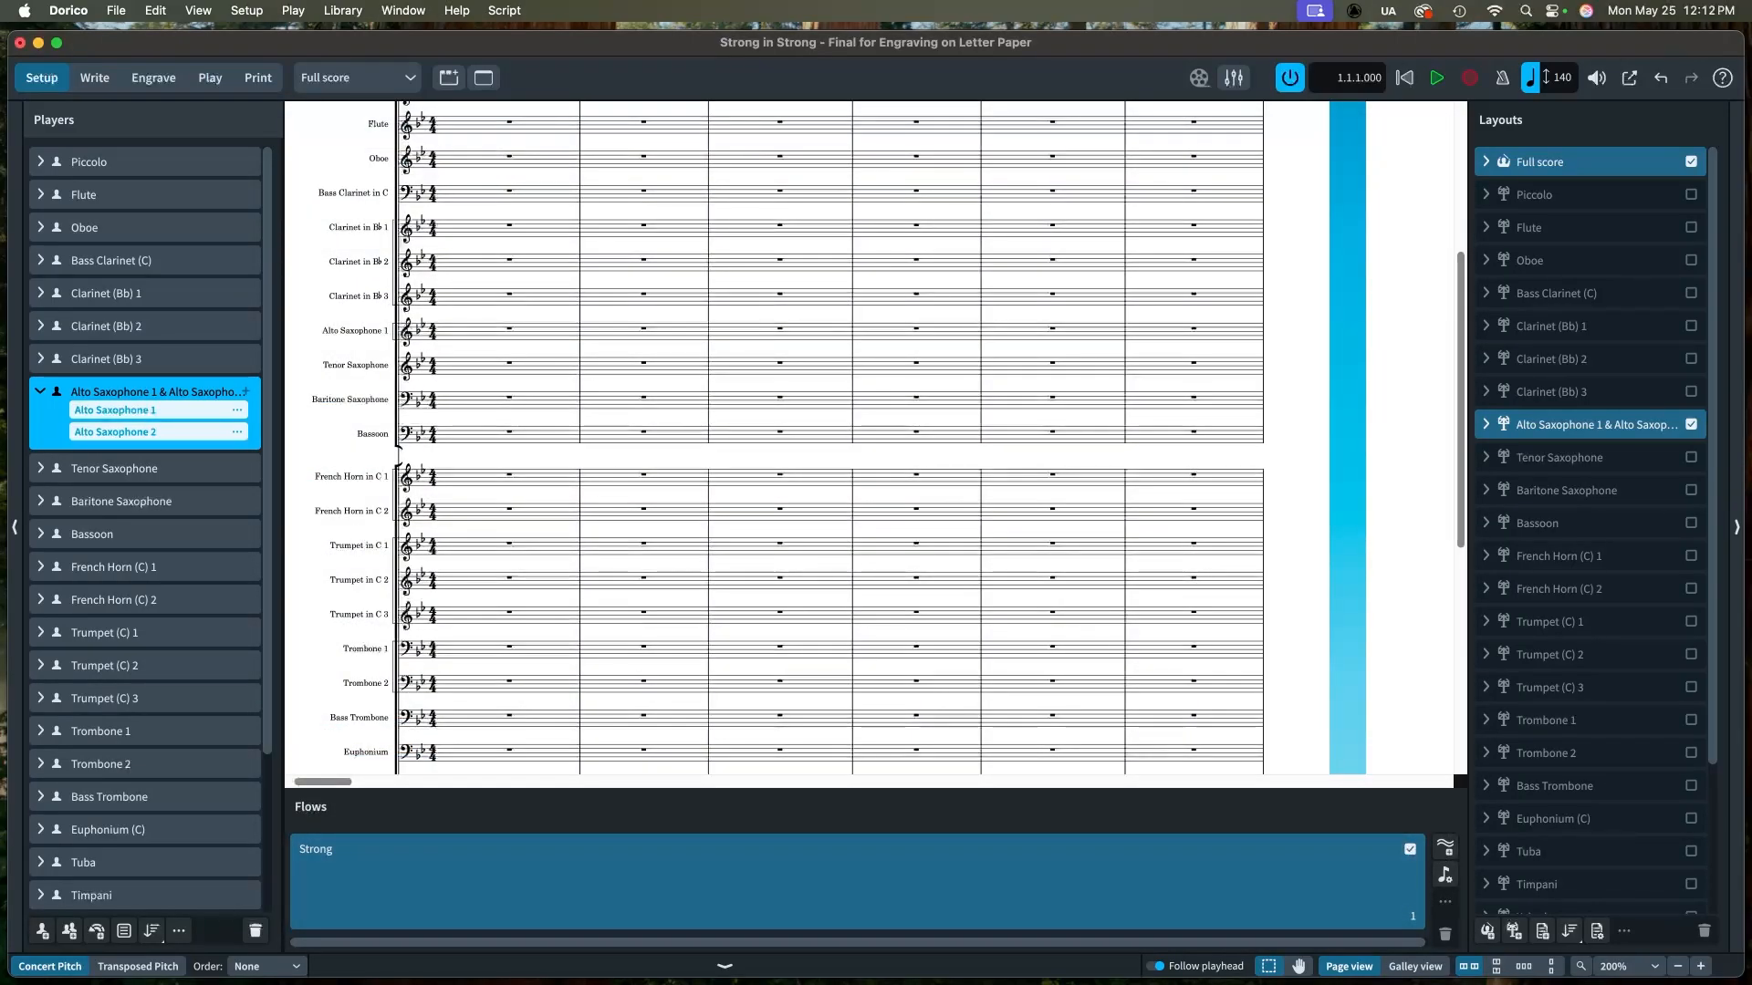
Step: Undo adding the second Alto Saxophone instrument to the player
{"action": "key", "text": "super+z"}
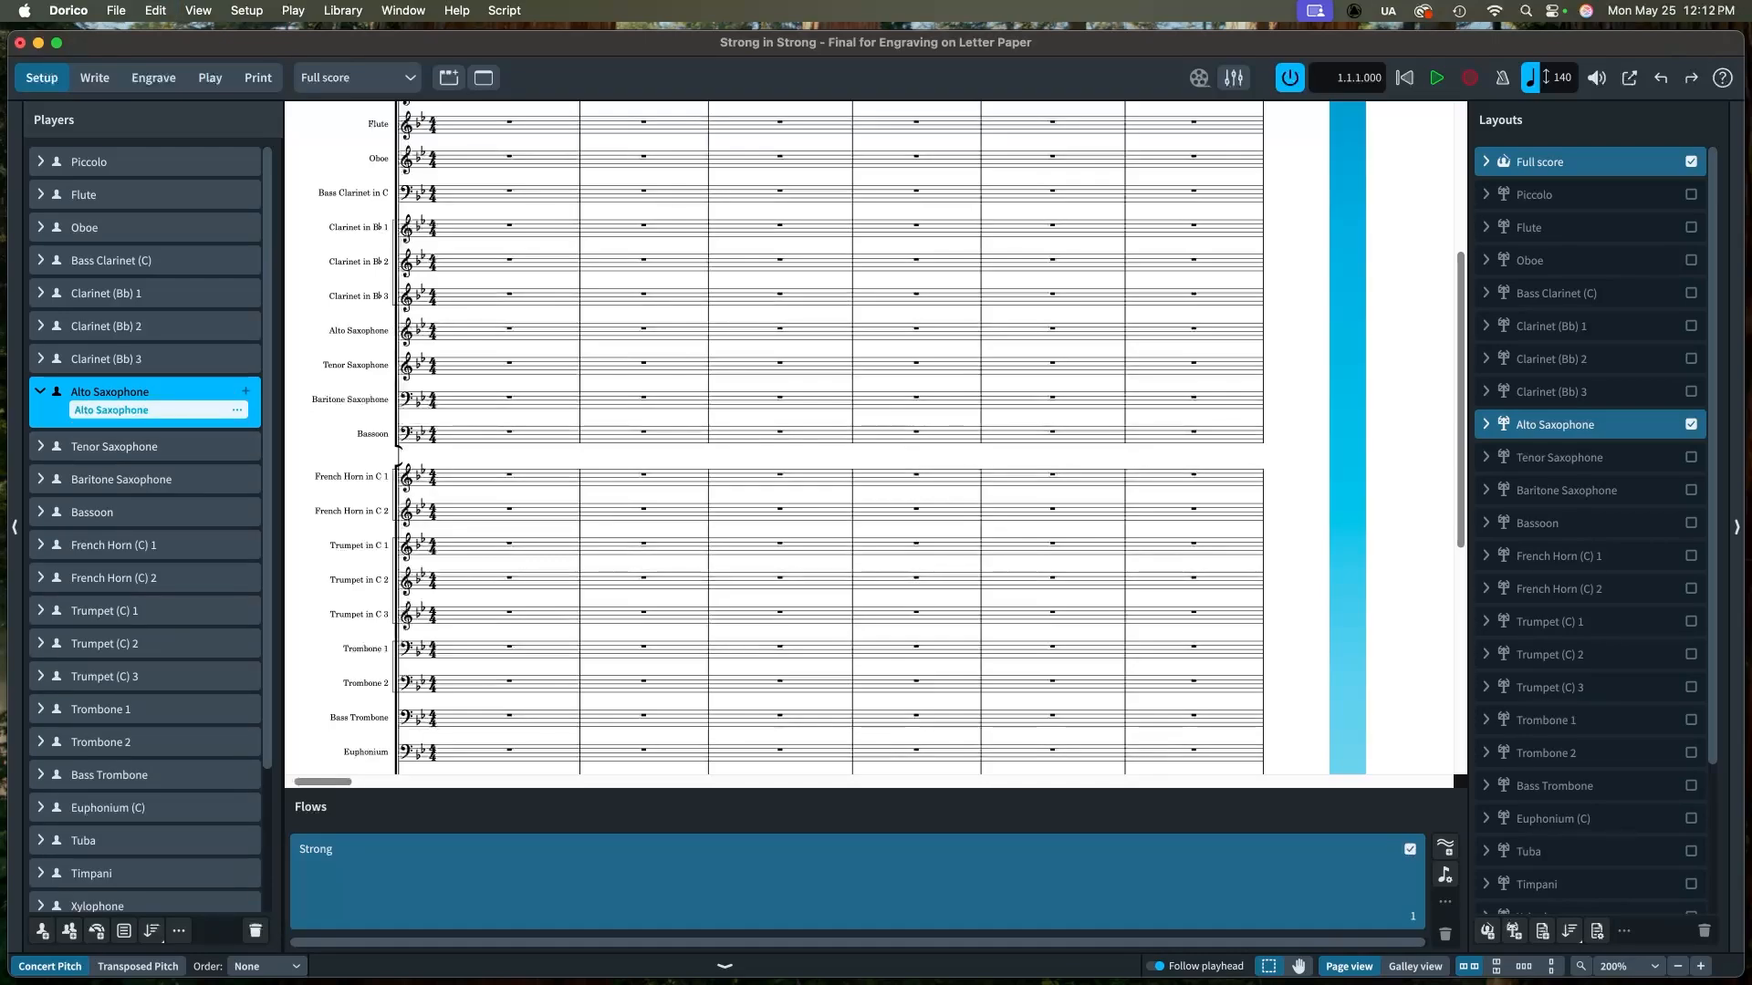
{"action": "left_click", "coordinate": [40, 391]}
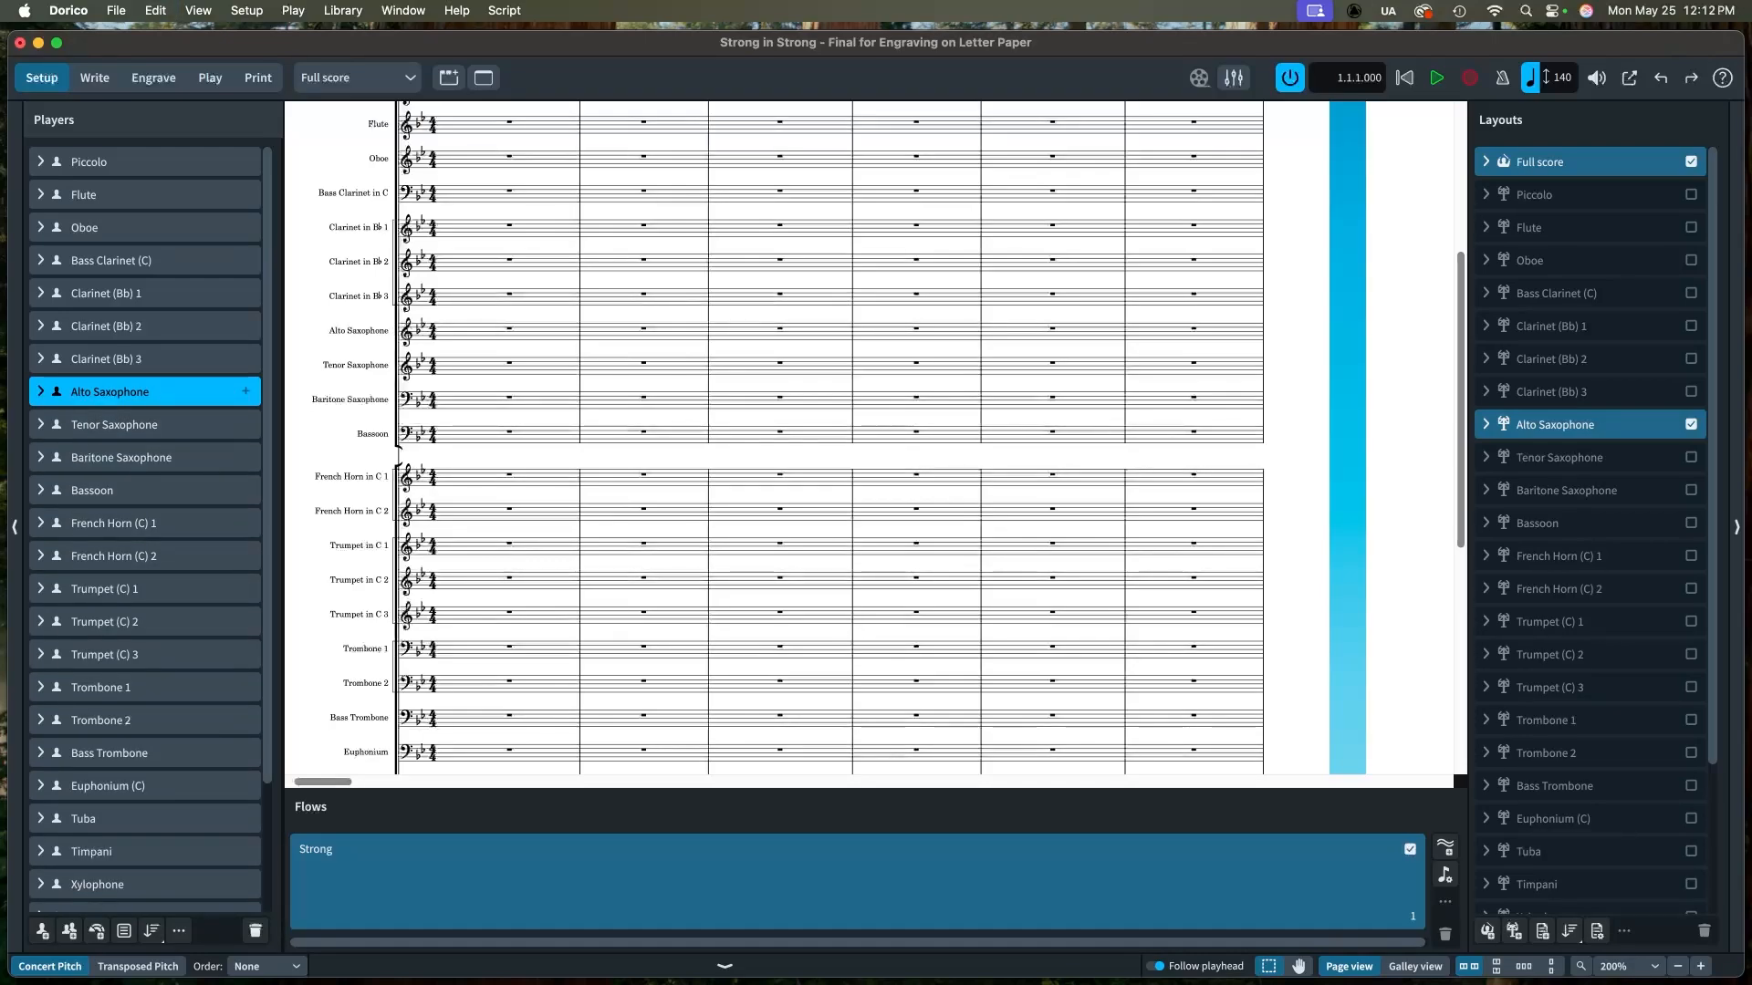
{"action": "scroll", "coordinate": [146, 360], "scroll_direction": "down", "scroll_amount": 5}
{"action": "scroll", "coordinate": [146, 360], "scroll_direction": "up", "scroll_amount": 5}
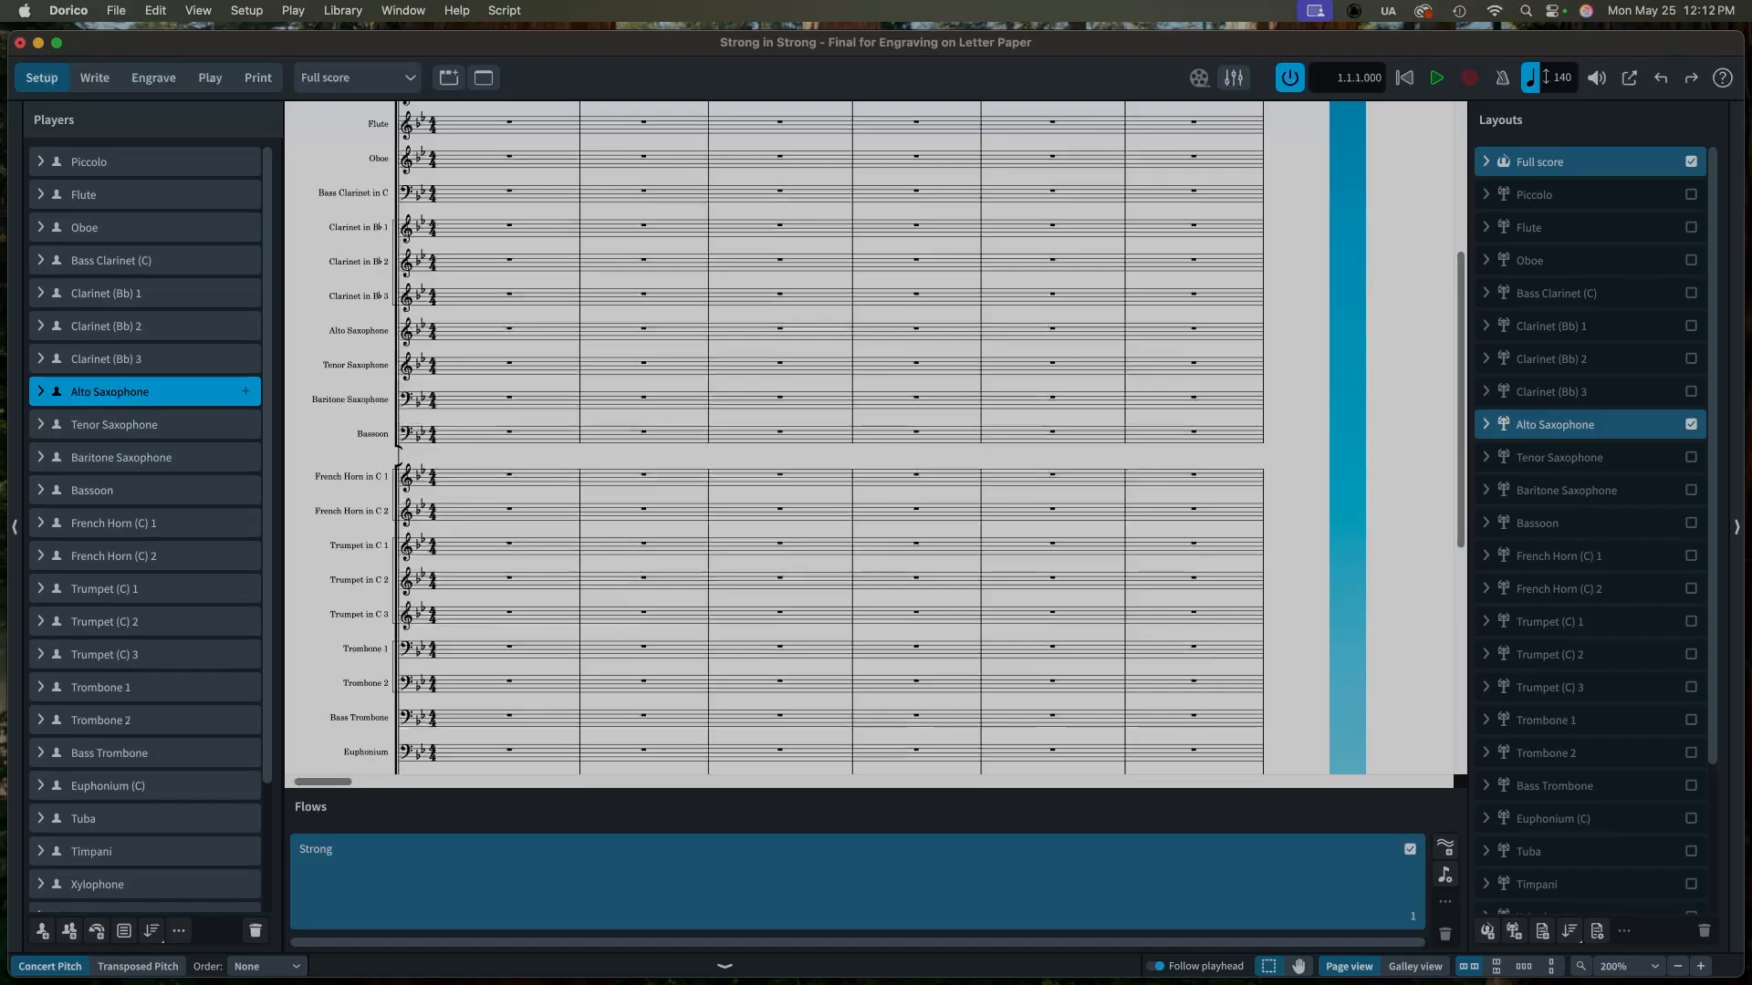
{"action": "mouse_move", "coordinate": [555, 976]}
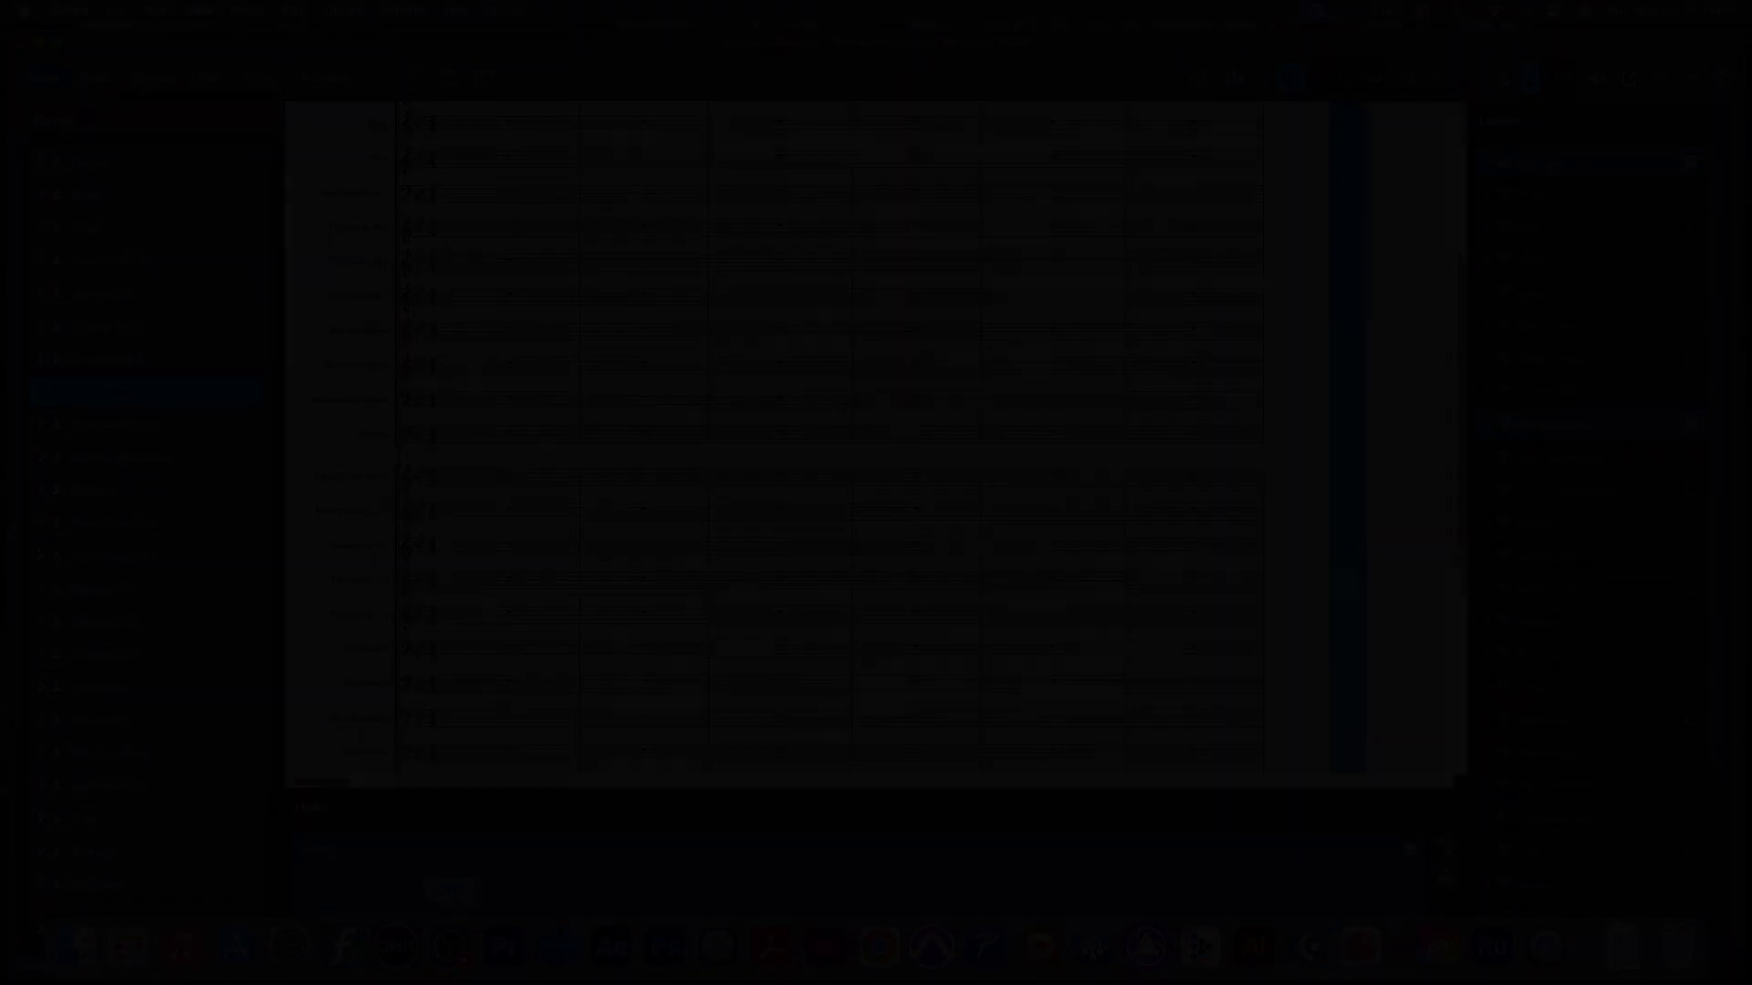